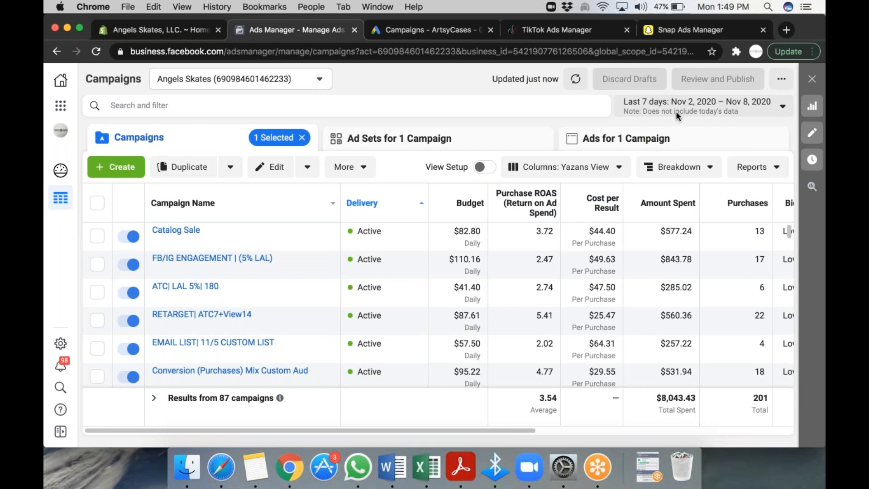
Review the campaign results for Today, and set the reporting date range back to Last 7 days.
{"action": "left_click", "coordinate": [677, 107]}
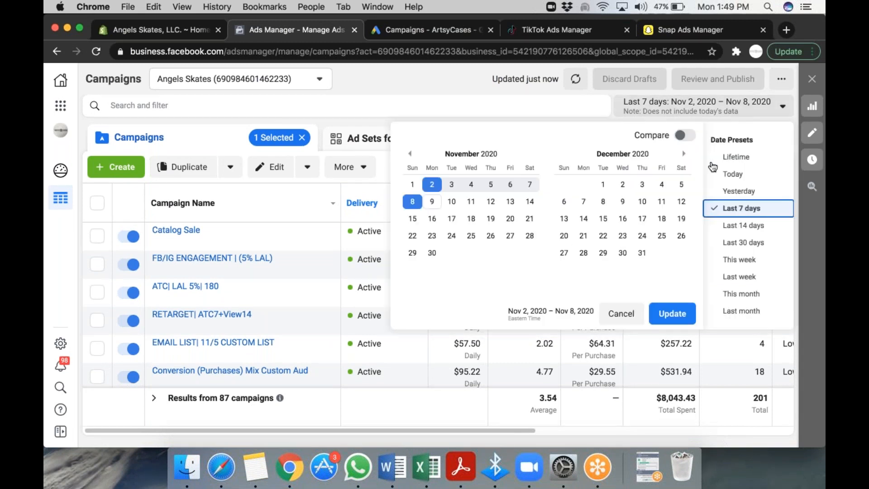
{"action": "left_click", "coordinate": [717, 174]}
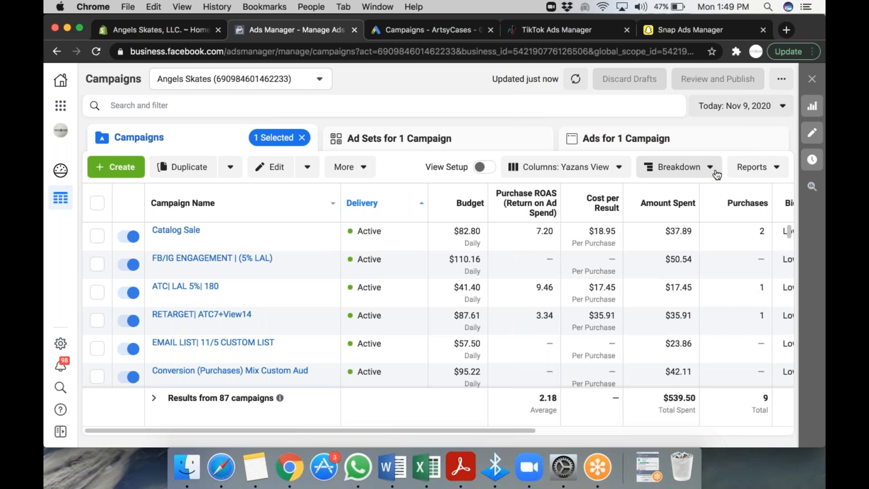
{"action": "mouse_move", "coordinate": [579, 201]}
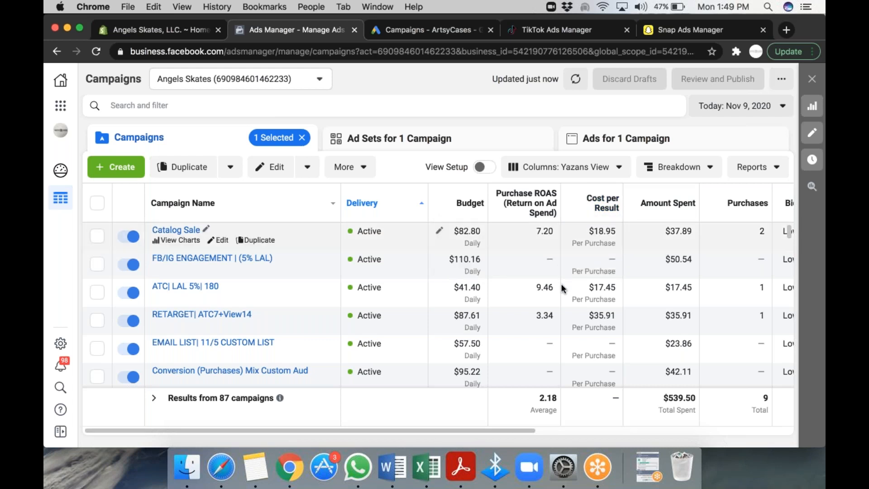
{"action": "scroll", "coordinate": [561, 297], "scroll_direction": "down", "scroll_amount": 3}
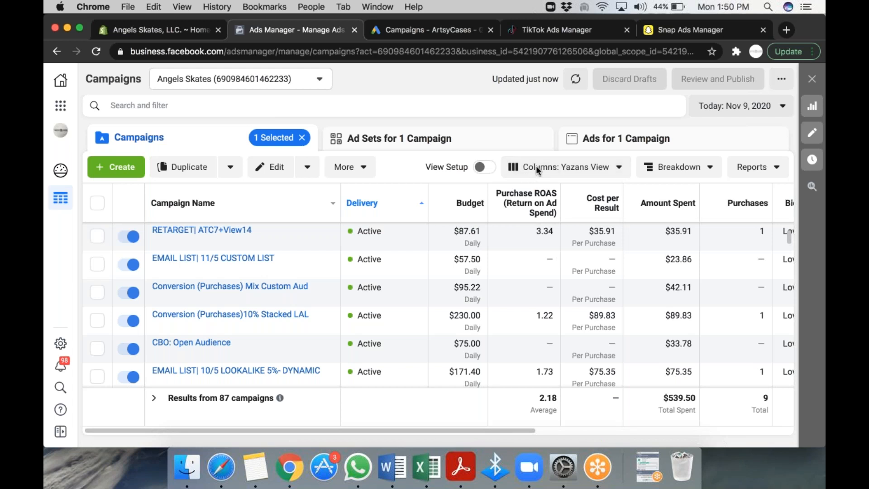
{"action": "left_click", "coordinate": [760, 99]}
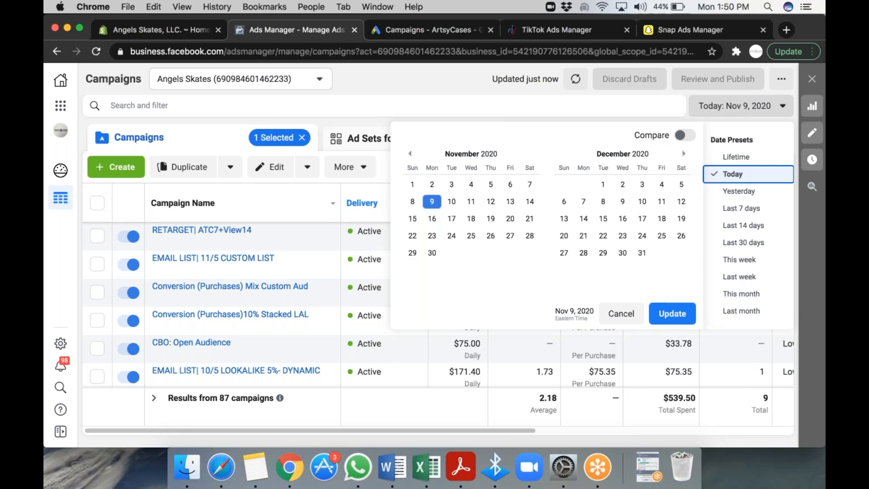
{"action": "left_click", "coordinate": [755, 208]}
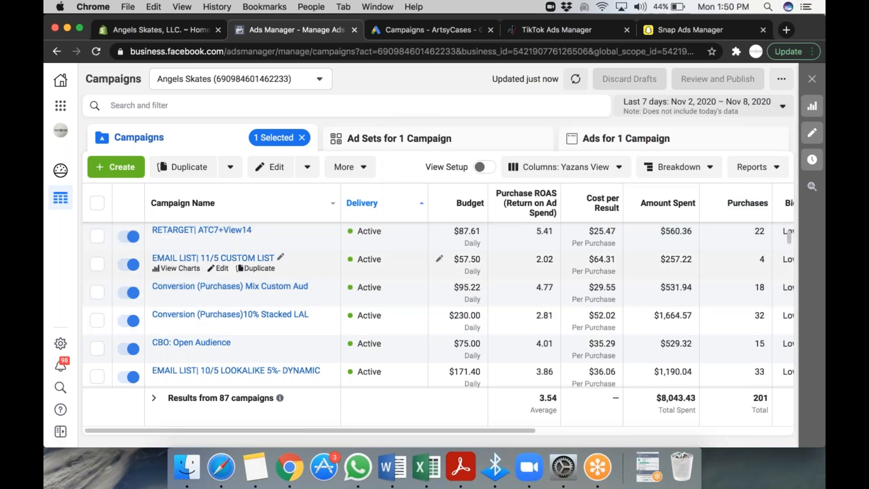
{"action": "left_click", "coordinate": [233, 107]}
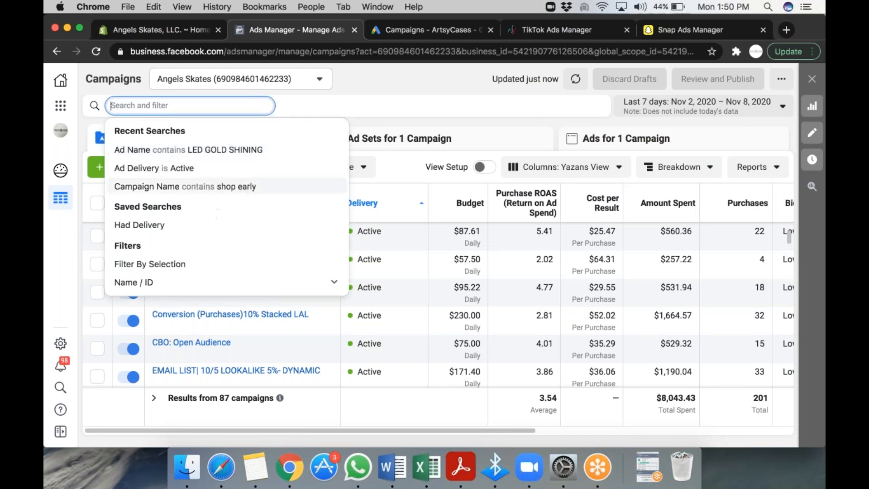
{"action": "scroll", "coordinate": [220, 215], "scroll_direction": "down", "scroll_amount": 5}
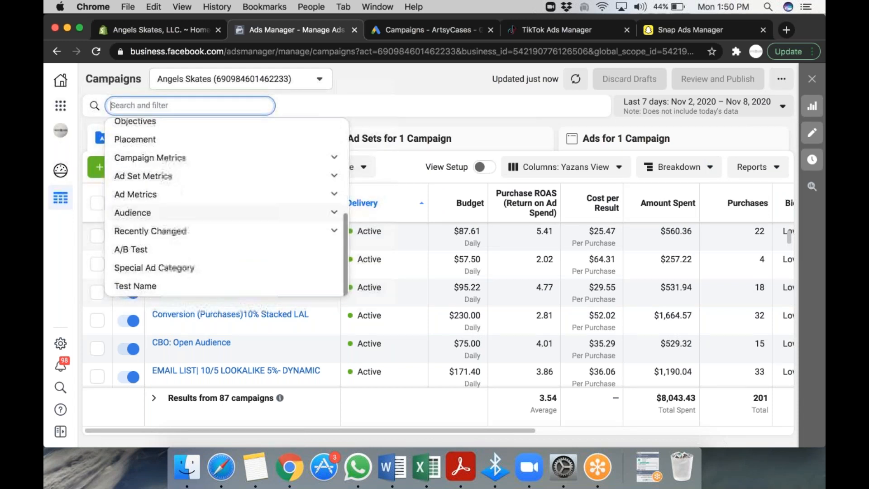
{"action": "type", "text": "act"}
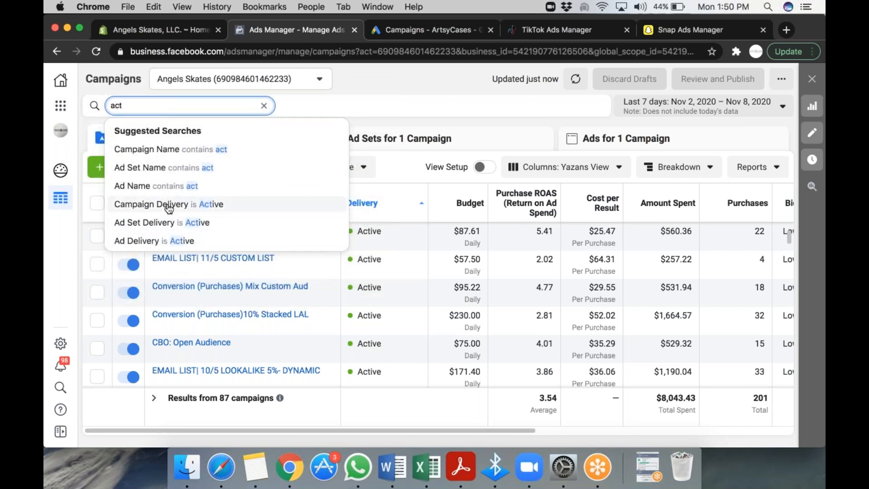
{"action": "left_click", "coordinate": [168, 149]}
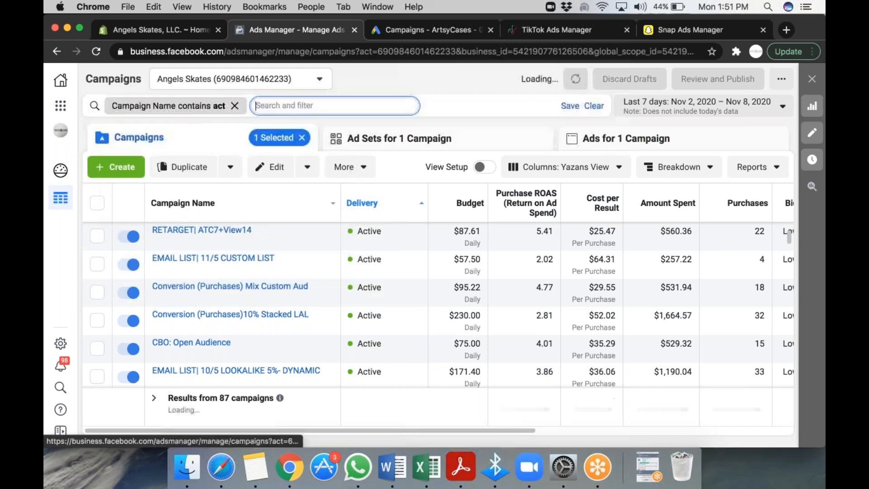
{"action": "left_click", "coordinate": [212, 104]}
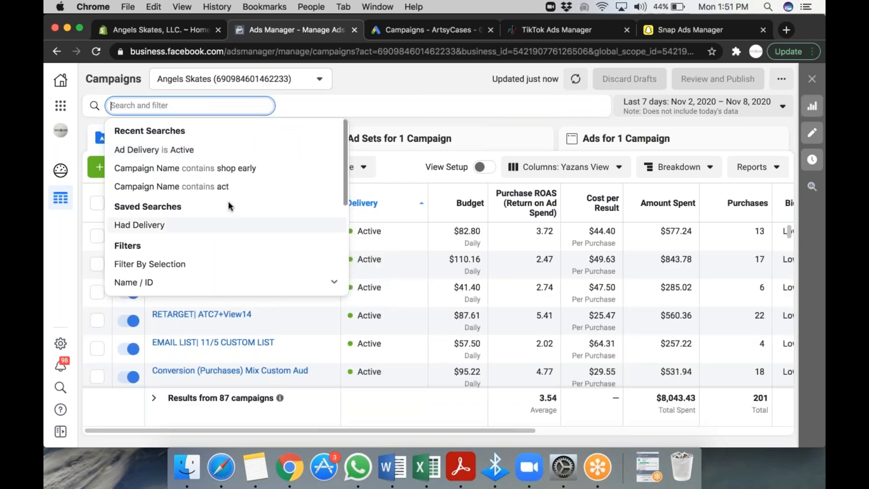
Try filtering the campaign list with Campaign Delivery is Active, and remove that filter.
{"action": "type", "text": "acti"}
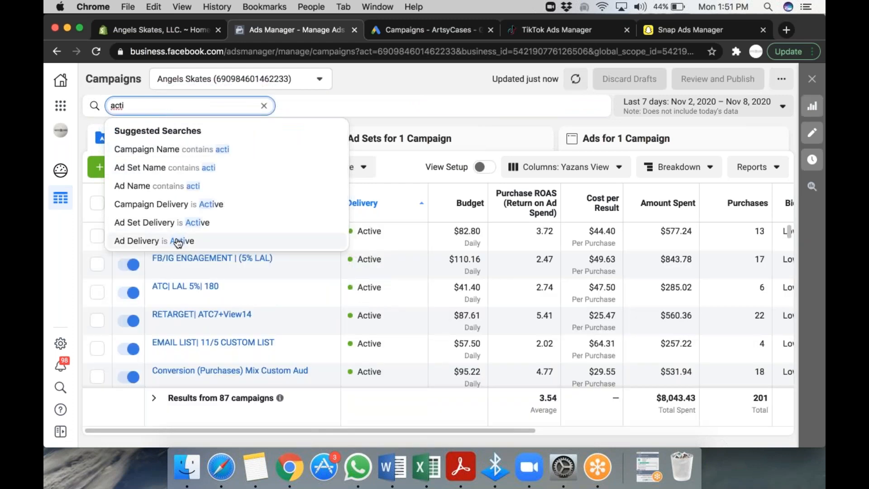
{"action": "left_click", "coordinate": [180, 206]}
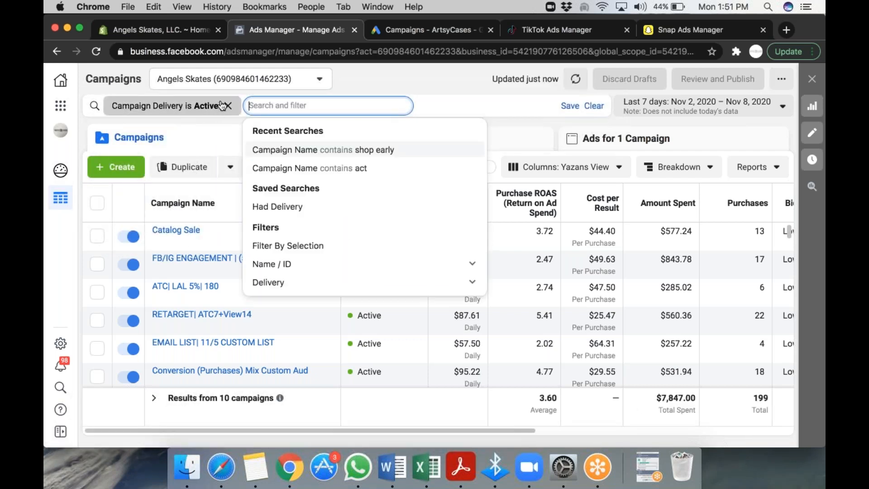
{"action": "left_click", "coordinate": [190, 106]}
{"action": "left_click", "coordinate": [301, 110]}
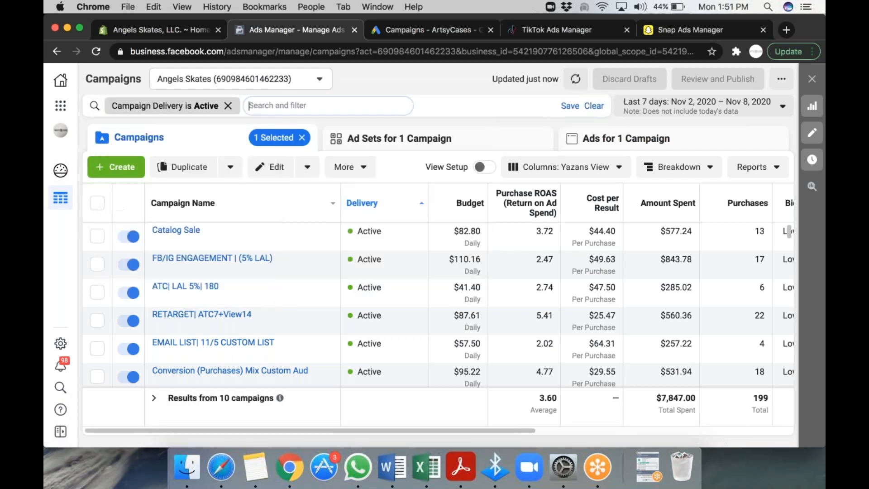
{"action": "left_click", "coordinate": [229, 106]}
Filter the campaign list with Ad Delivery is Active and sort it by Purchase ROAS, highest first.
{"action": "type", "text": "act"}
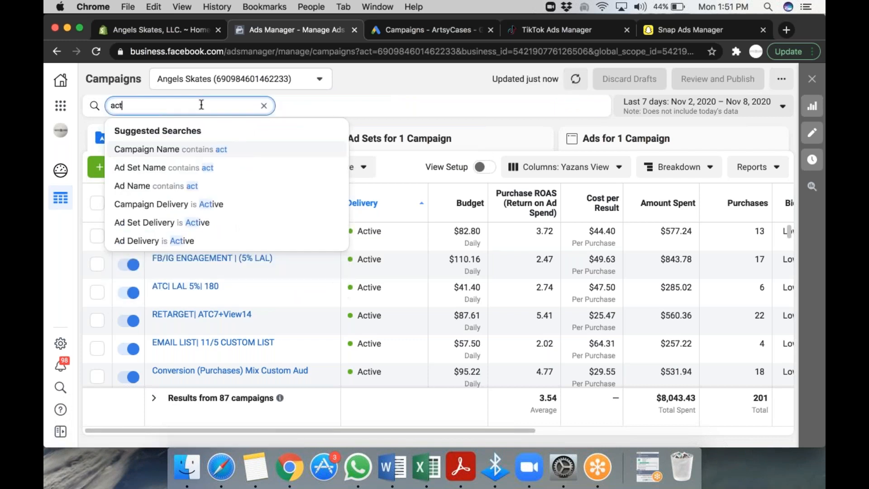
{"action": "left_click", "coordinate": [152, 241]}
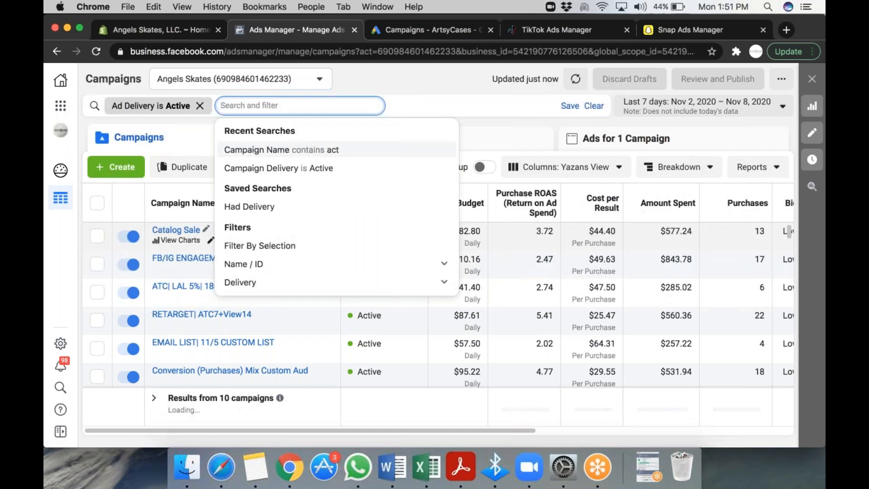
{"action": "left_click", "coordinate": [479, 120]}
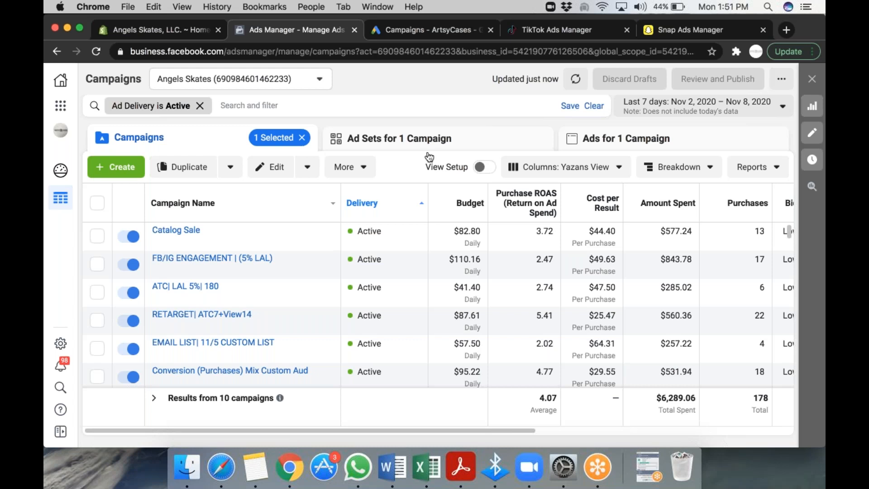
{"action": "left_click", "coordinate": [540, 209]}
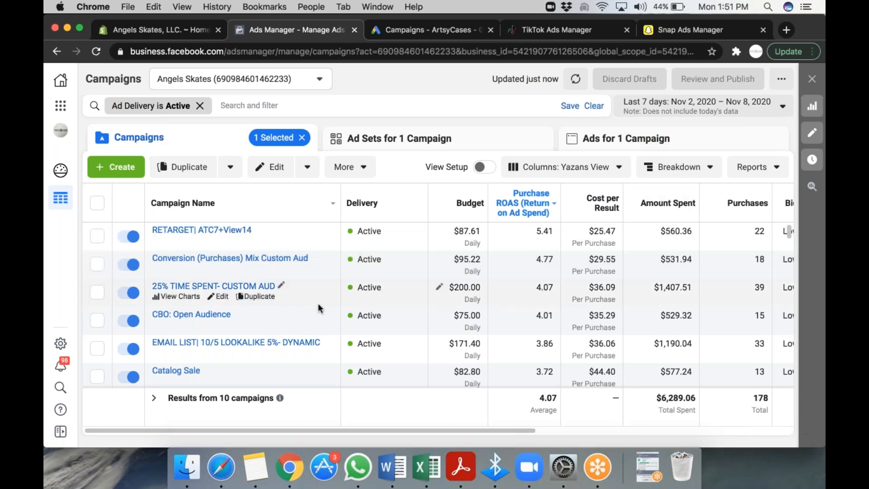
Inspect the ad sets of the 25% TIME SPENT- CUSTOM AUD and Conversion (Purchases) Mix Custom Aud campaigns, returning to the campaign list.
{"action": "left_click", "coordinate": [245, 287]}
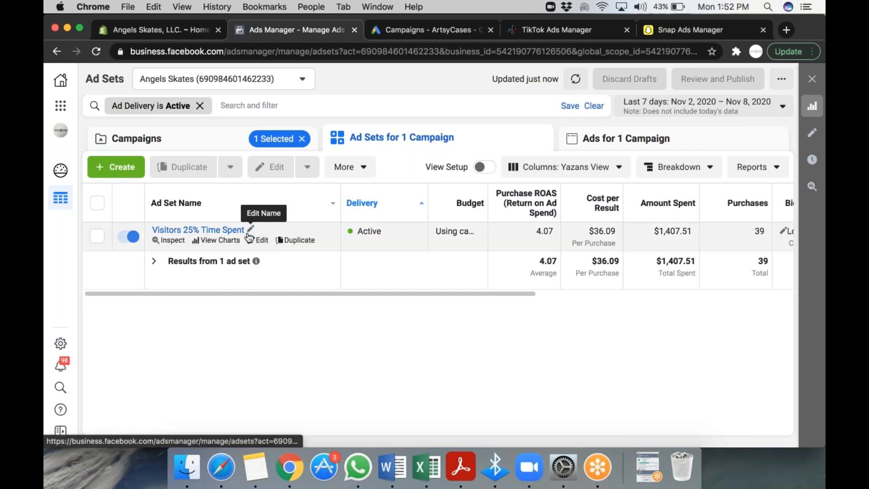
{"action": "left_click", "coordinate": [223, 135]}
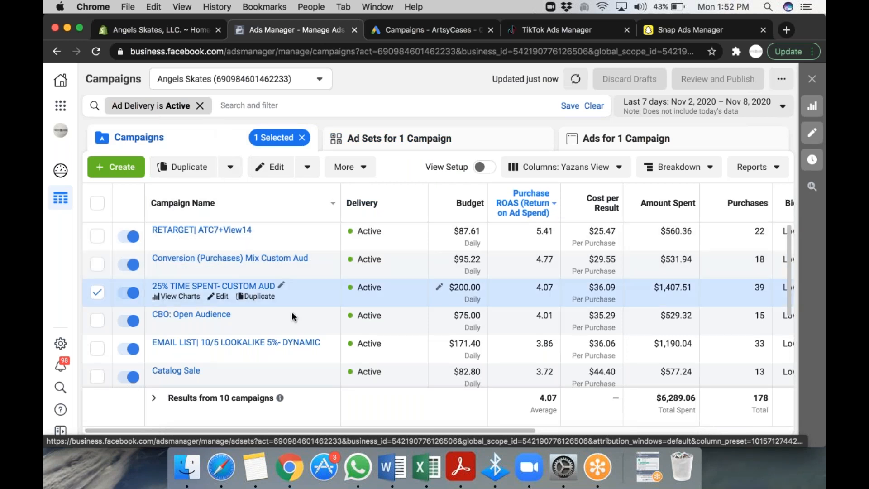
{"action": "left_click", "coordinate": [251, 259]}
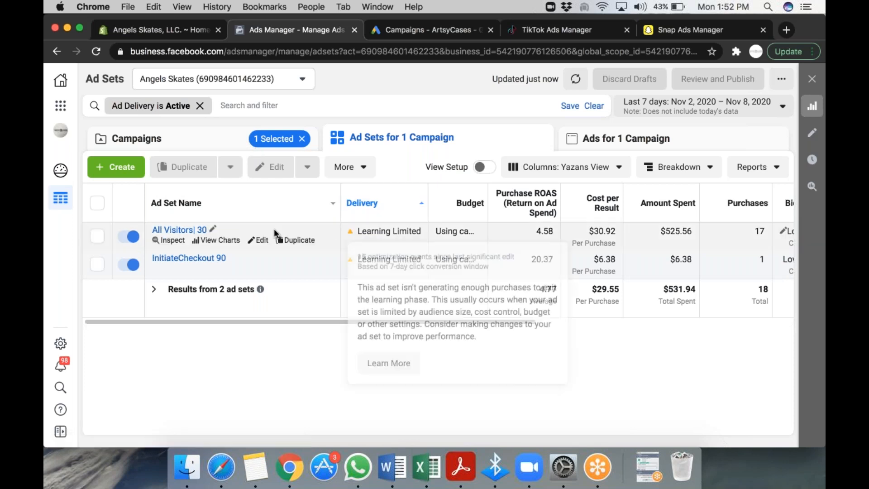
{"action": "left_click", "coordinate": [204, 139]}
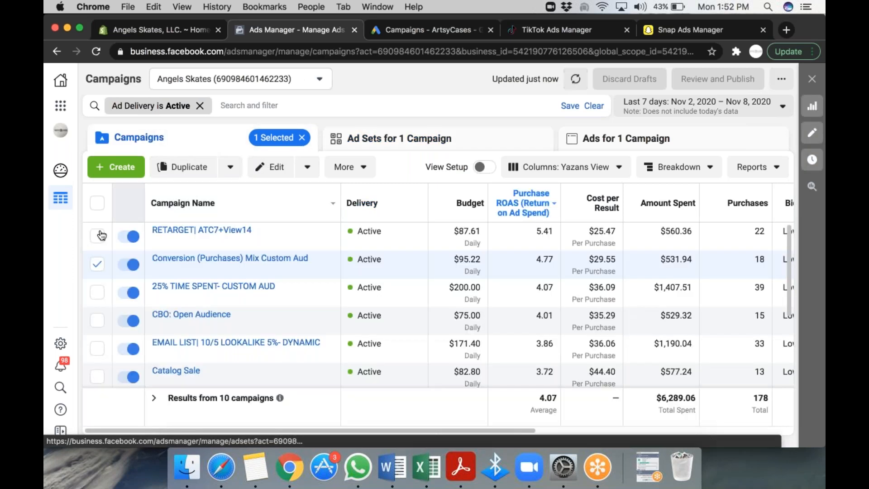
Add RETARGET| ATC7+View14, 25% TIME SPENT- CUSTOM AUD, Catalog Sale and EMAIL LIST| 11/5 CUSTOM LIST to the selected campaigns.
{"action": "left_click", "coordinate": [97, 236]}
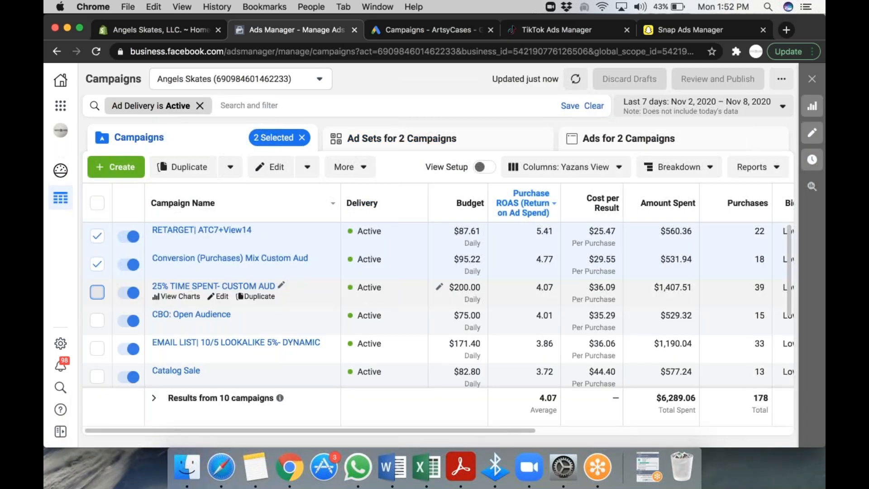
{"action": "left_click", "coordinate": [97, 292]}
{"action": "left_click", "coordinate": [98, 376]}
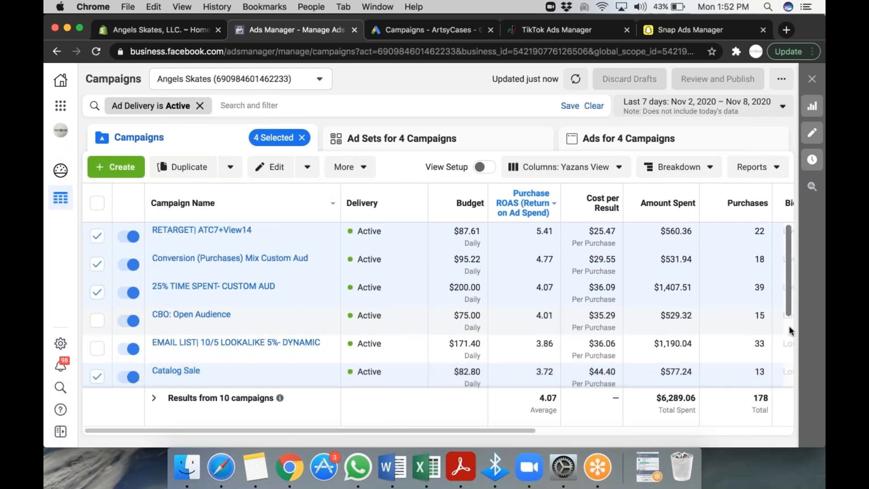
{"action": "scroll", "coordinate": [789, 325], "scroll_direction": "down", "scroll_amount": 3}
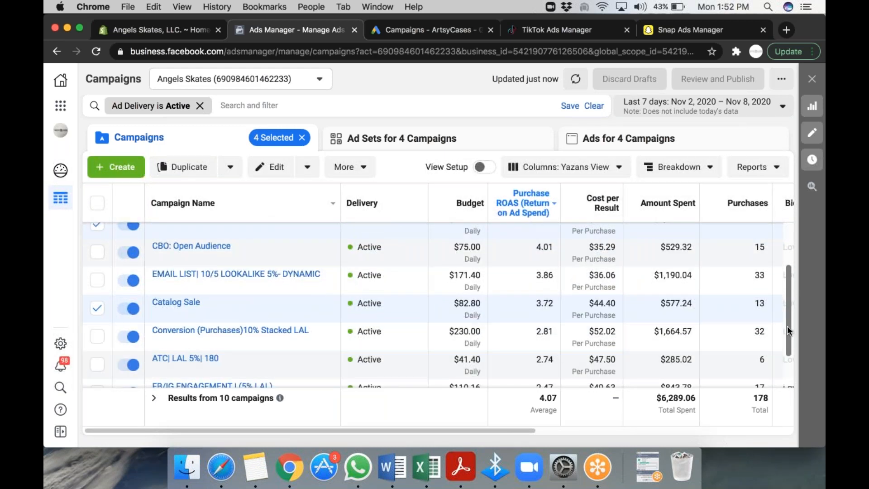
{"action": "scroll", "coordinate": [785, 360], "scroll_direction": "down", "scroll_amount": 2}
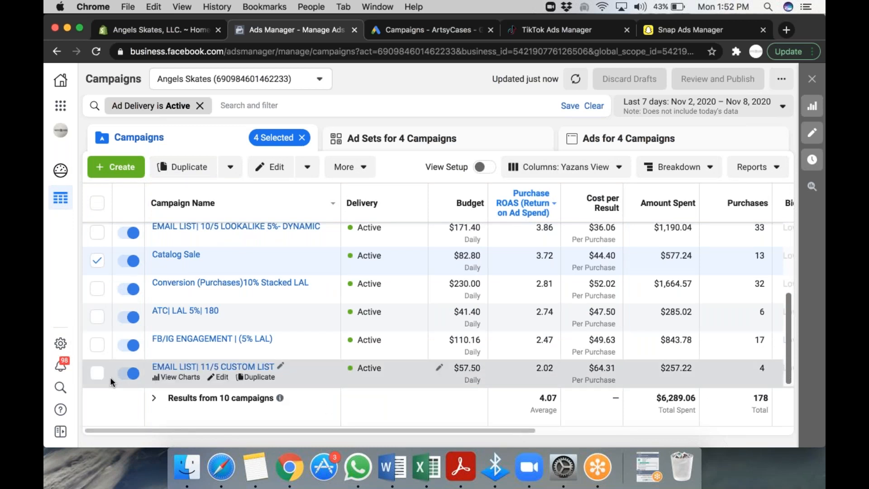
{"action": "left_click", "coordinate": [98, 373]}
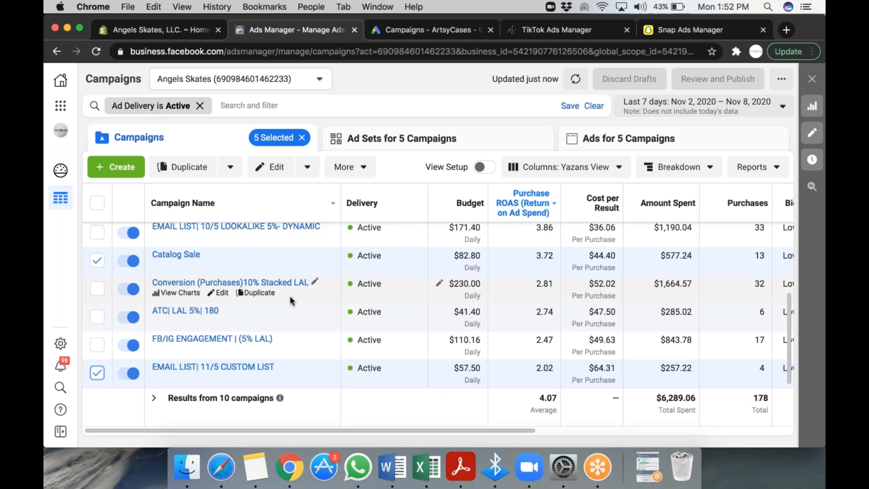
{"action": "left_click", "coordinate": [308, 168]}
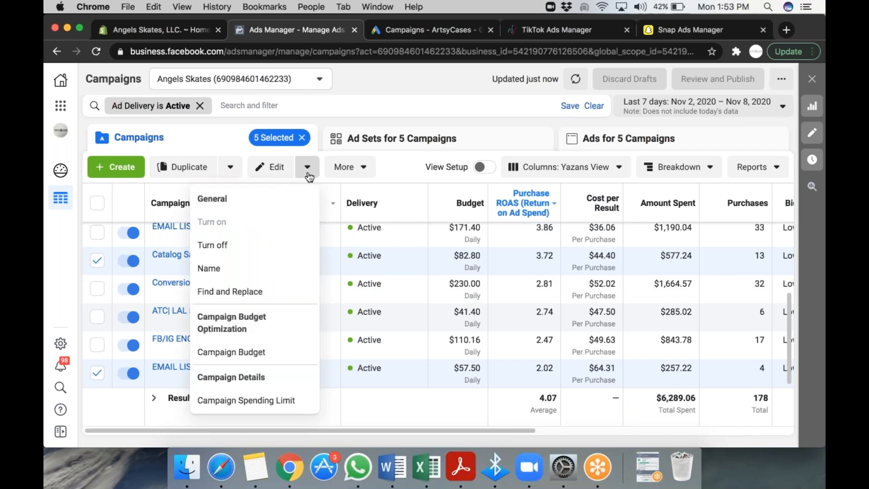
{"action": "left_click", "coordinate": [230, 166]}
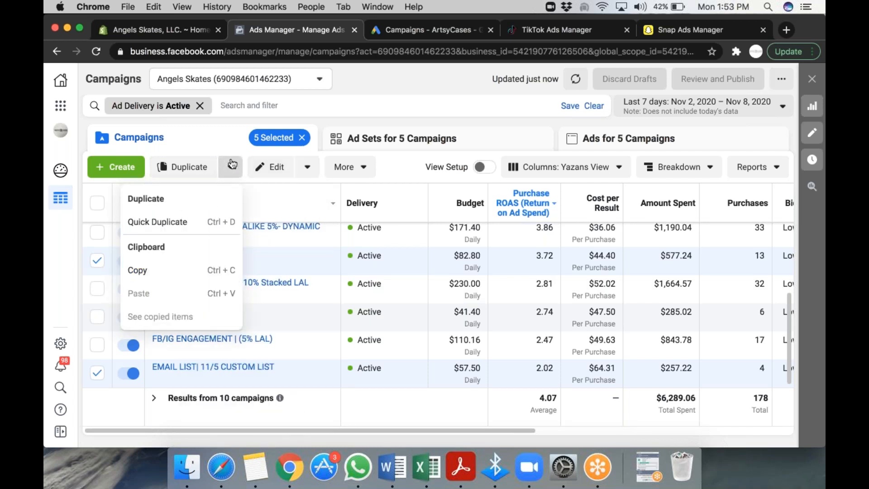
{"action": "left_click", "coordinate": [359, 173]}
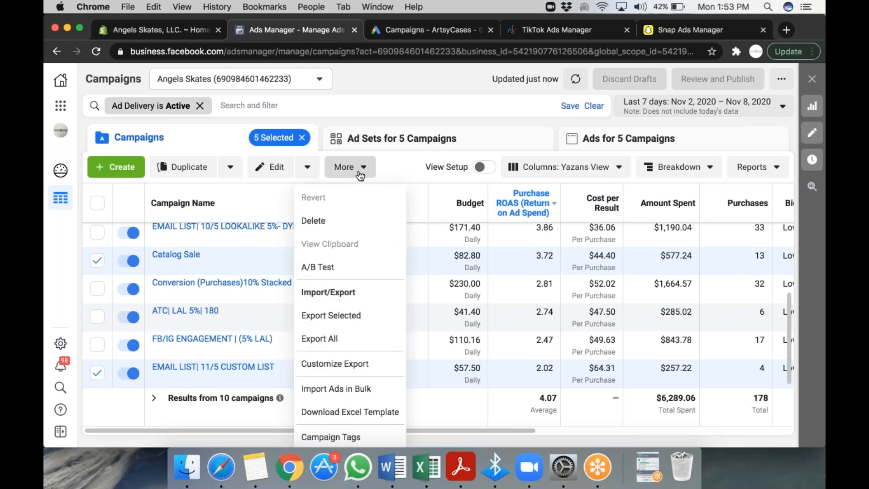
{"action": "left_click", "coordinate": [359, 175]}
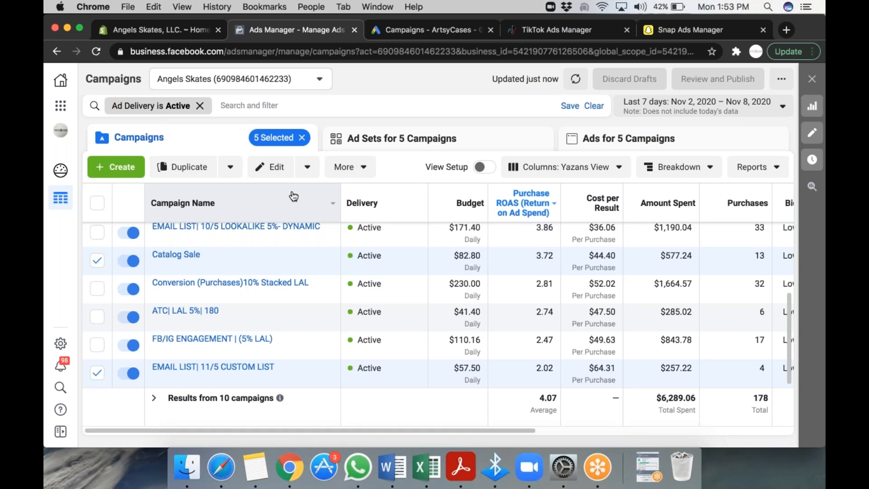
{"action": "left_click", "coordinate": [281, 172]}
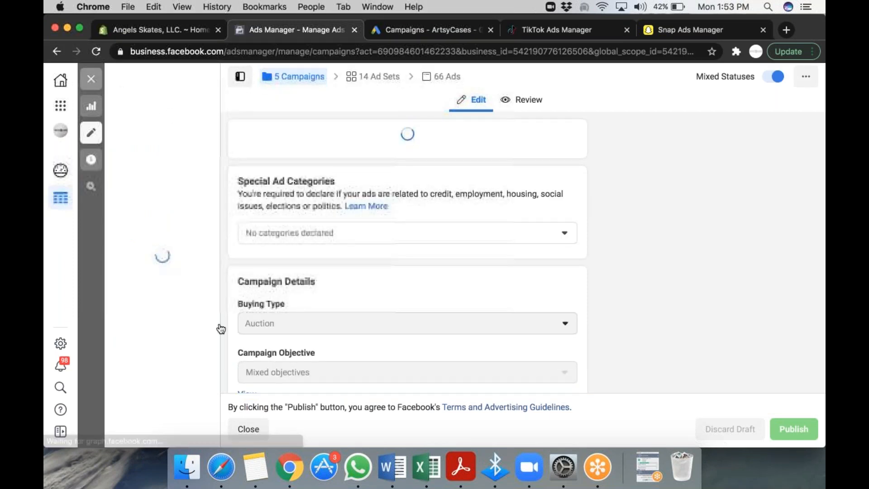
{"action": "left_click", "coordinate": [136, 281]}
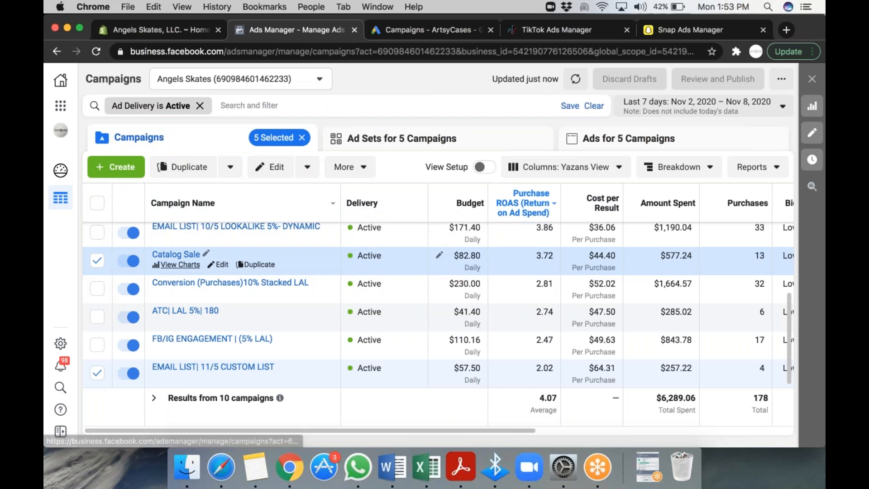
Rename the Conversion (Purchases) Mix Custom Aud campaign as Retargeting Conversion (Purchases) Mix Custom Aud and publish the change.
{"action": "scroll", "coordinate": [192, 267], "scroll_direction": "up", "scroll_amount": 5}
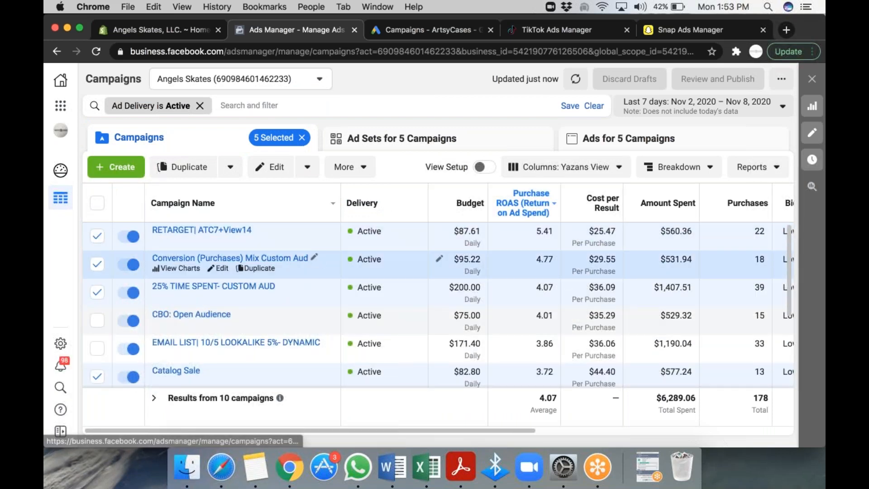
{"action": "left_click", "coordinate": [313, 257]}
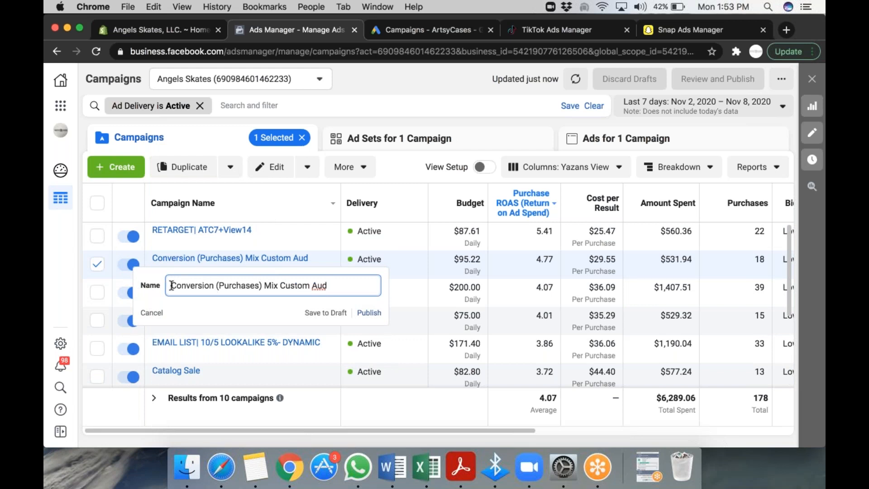
{"action": "type", "text": "Regargeting"}
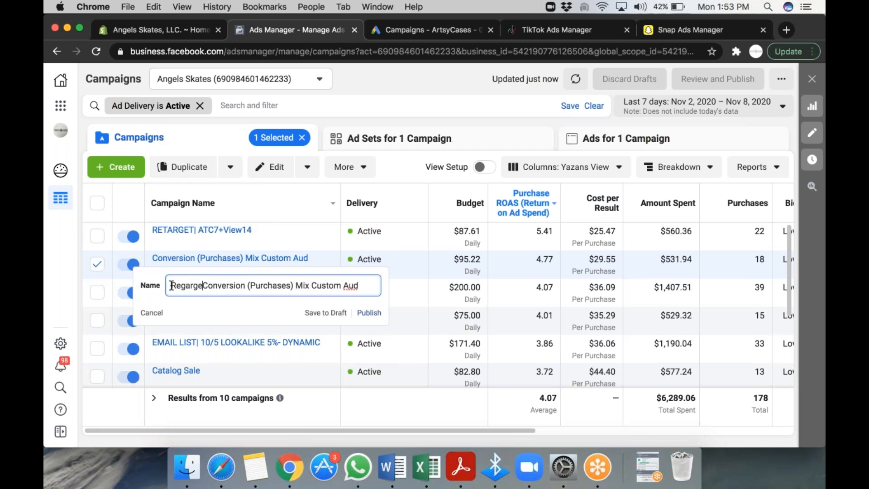
{"action": "right_click", "coordinate": [180, 284]}
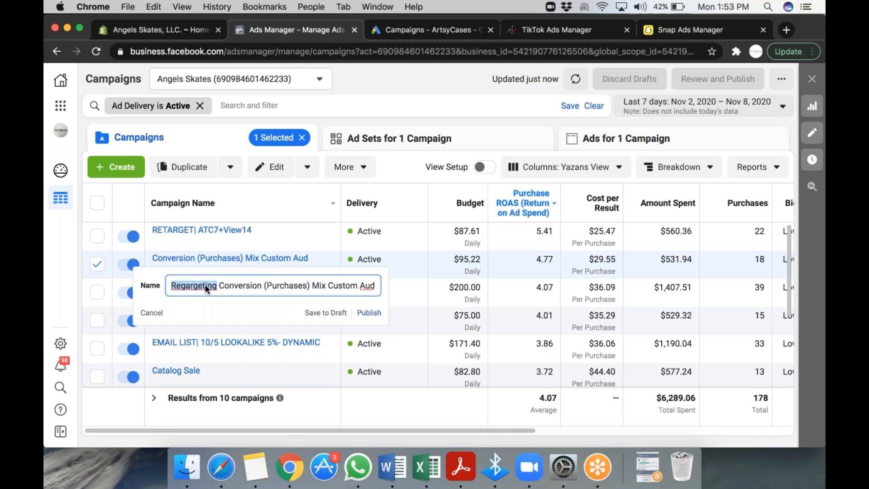
{"action": "left_click", "coordinate": [218, 246]}
{"action": "double_click", "coordinate": [191, 284]}
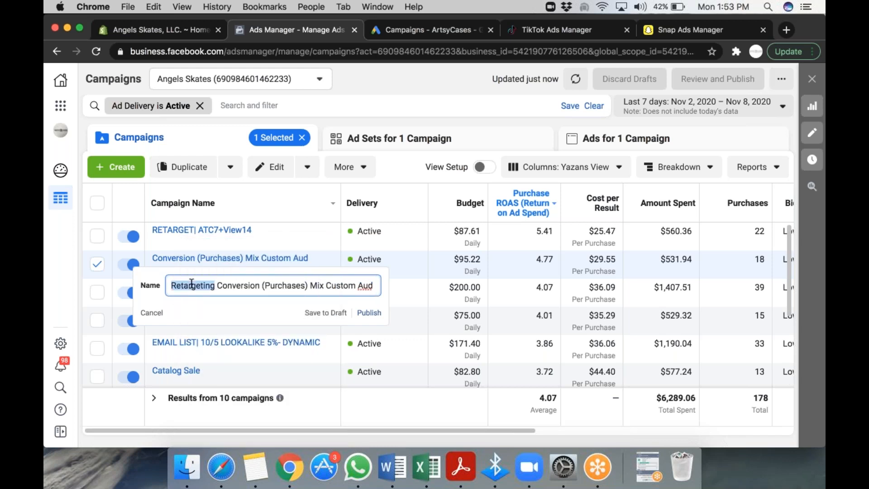
{"action": "left_click", "coordinate": [368, 312]}
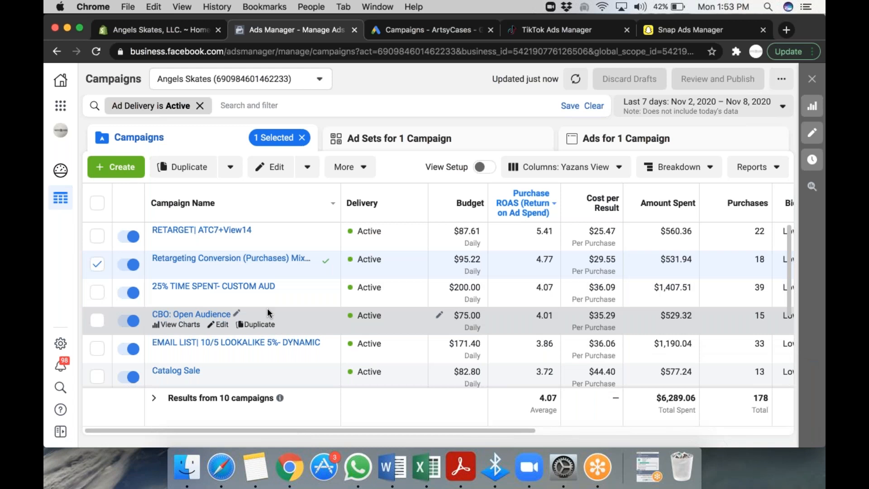
Rename the Catalog Sale campaign as Retargeting Catalog Sale and save it to draft.
{"action": "scroll", "coordinate": [272, 328], "scroll_direction": "down", "scroll_amount": 2}
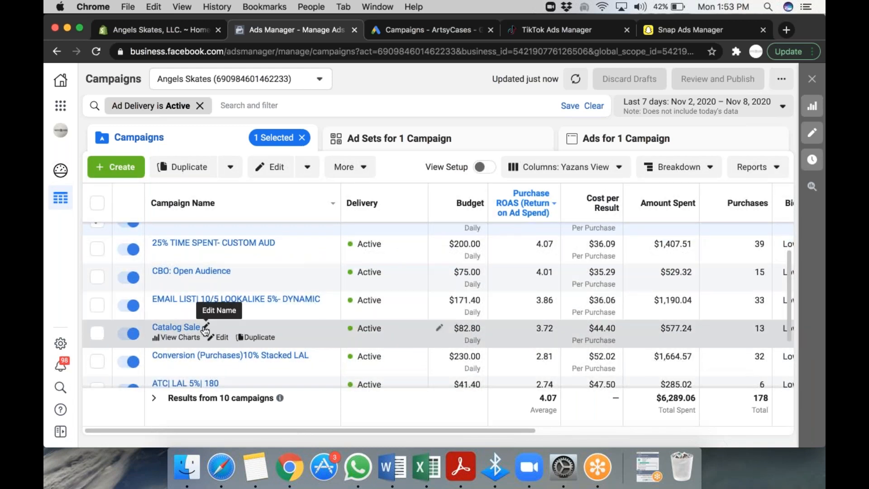
{"action": "left_click", "coordinate": [206, 326]}
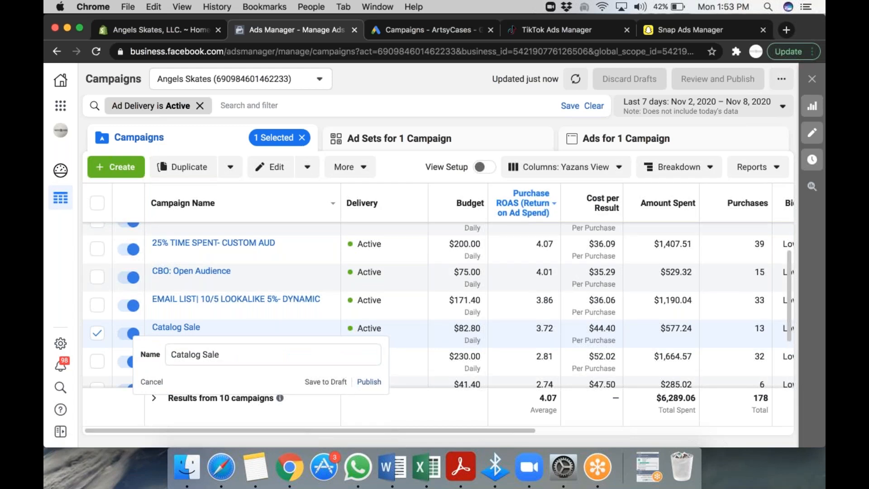
{"action": "left_click", "coordinate": [171, 356]}
{"action": "type", "text": "Retargeting"}
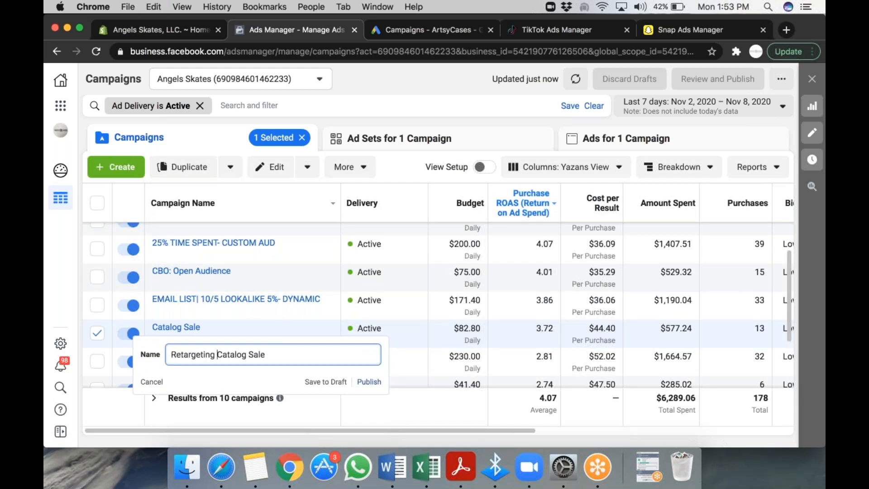
{"action": "left_click", "coordinate": [340, 382]}
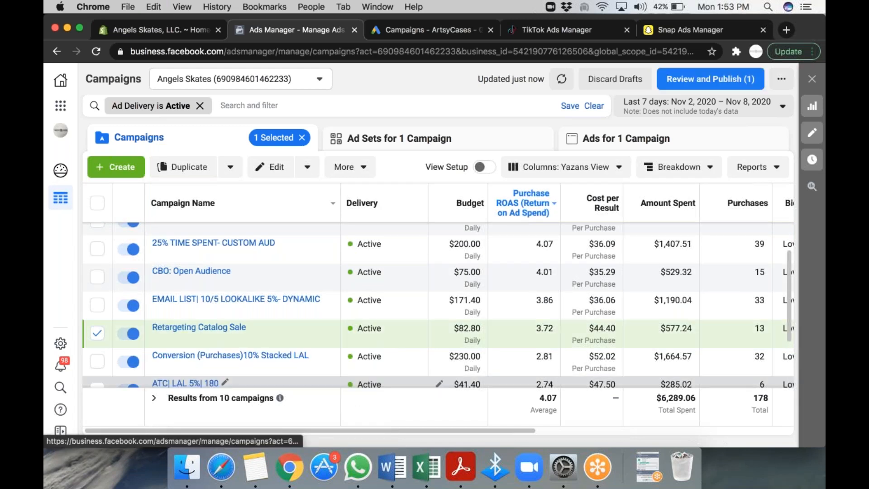
Rename the 25% TIME SPENT- CUSTOM AUD campaign as Retargeting 25% TIME SPENT- CUSTOM AUD and save it to draft.
{"action": "scroll", "coordinate": [340, 317], "scroll_direction": "down", "scroll_amount": 3}
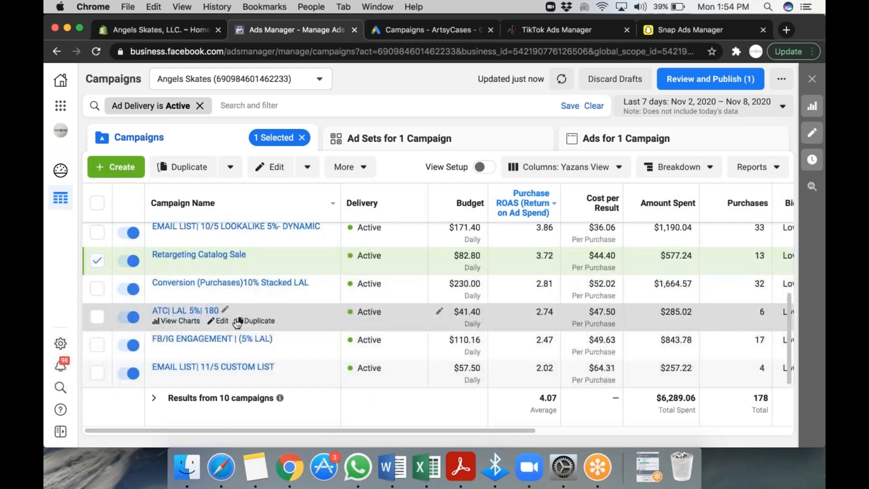
{"action": "scroll", "coordinate": [150, 281], "scroll_direction": "up", "scroll_amount": 3}
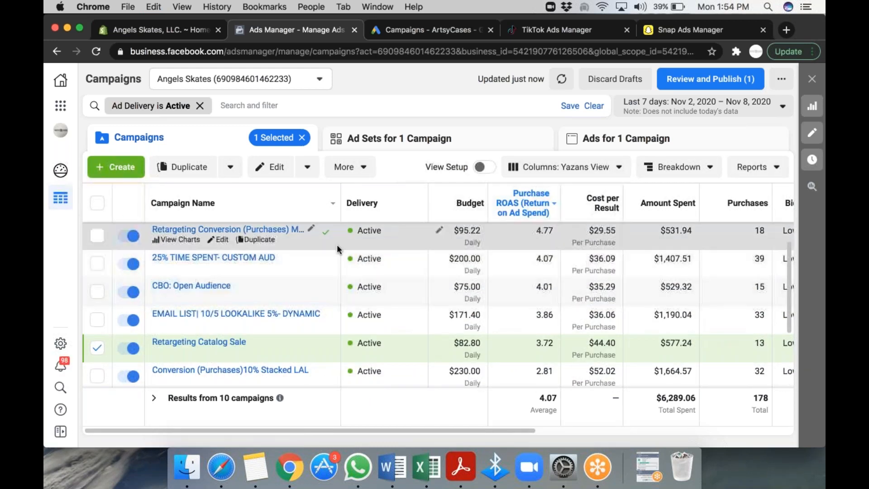
{"action": "left_click", "coordinate": [282, 258]}
{"action": "left_click", "coordinate": [171, 285]}
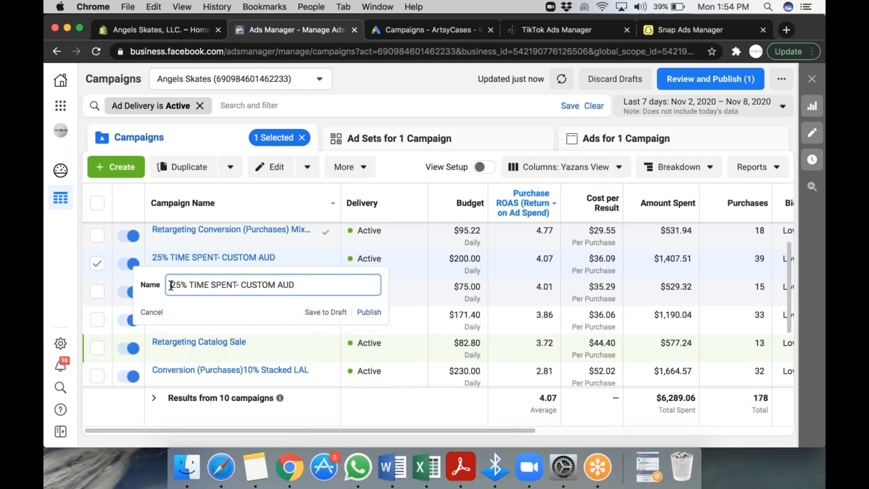
{"action": "type", "text": "Retargeting"}
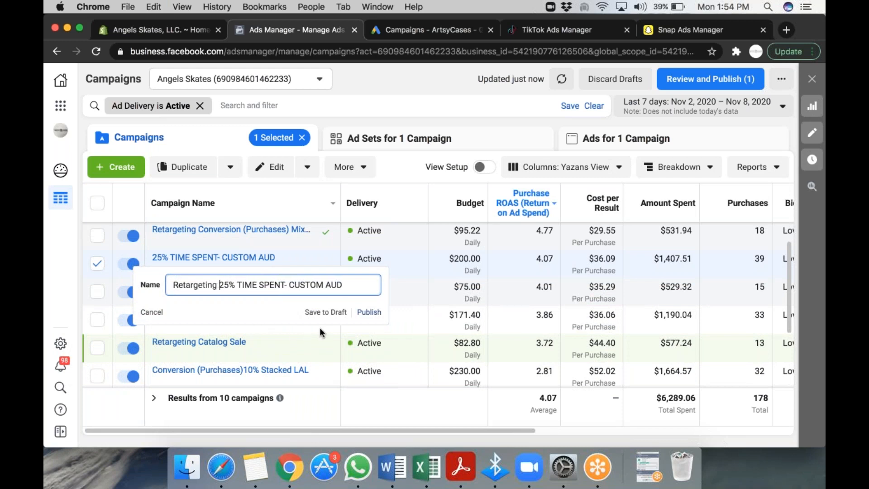
{"action": "left_click", "coordinate": [336, 312]}
Rename the EMAIL LIST| 11/5 CUSTOM LIST campaign as Retargeting EMAIL LIST| 11/5 CUSTOM LIST and save it to draft.
{"action": "scroll", "coordinate": [233, 354], "scroll_direction": "down", "scroll_amount": 3}
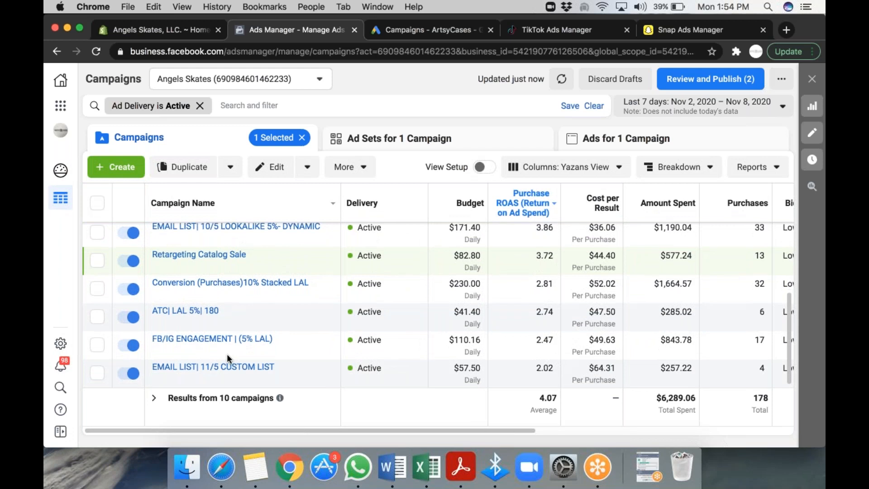
{"action": "left_click", "coordinate": [280, 366]}
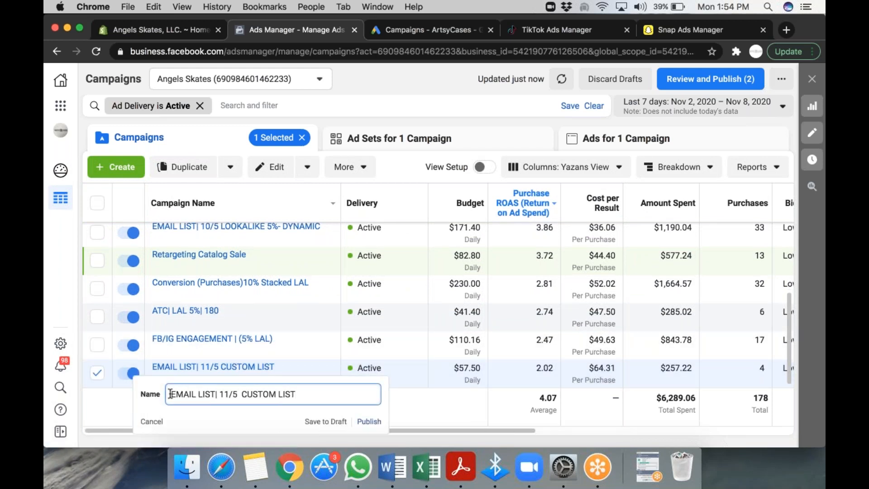
{"action": "type", "text": "Retargeting"}
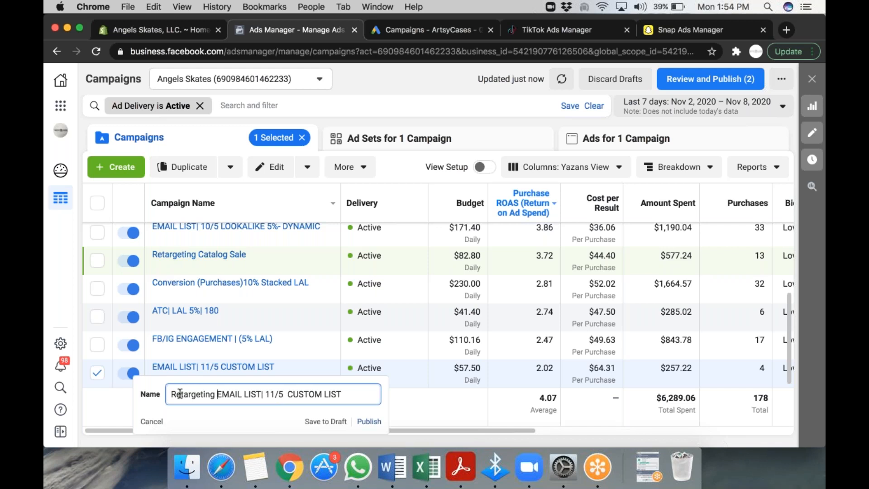
{"action": "left_click", "coordinate": [325, 422]}
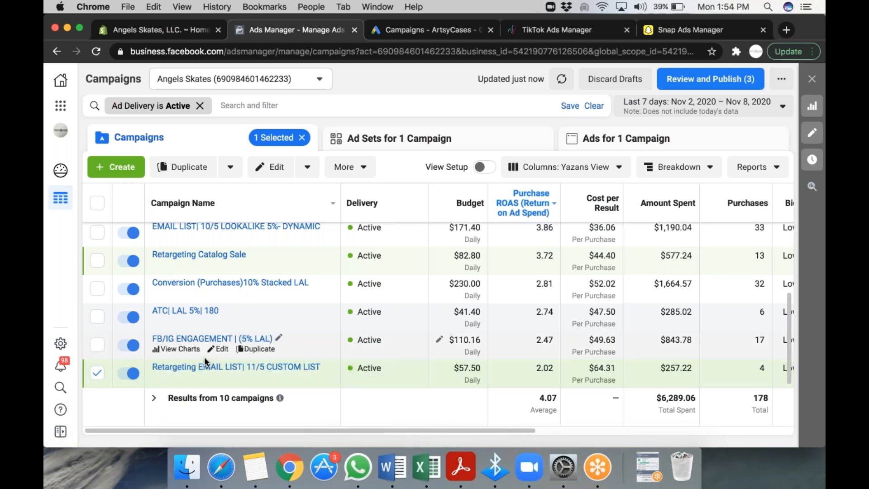
Review the drafted campaign name changes and publish them all.
{"action": "scroll", "coordinate": [204, 357], "scroll_direction": "up", "scroll_amount": 2}
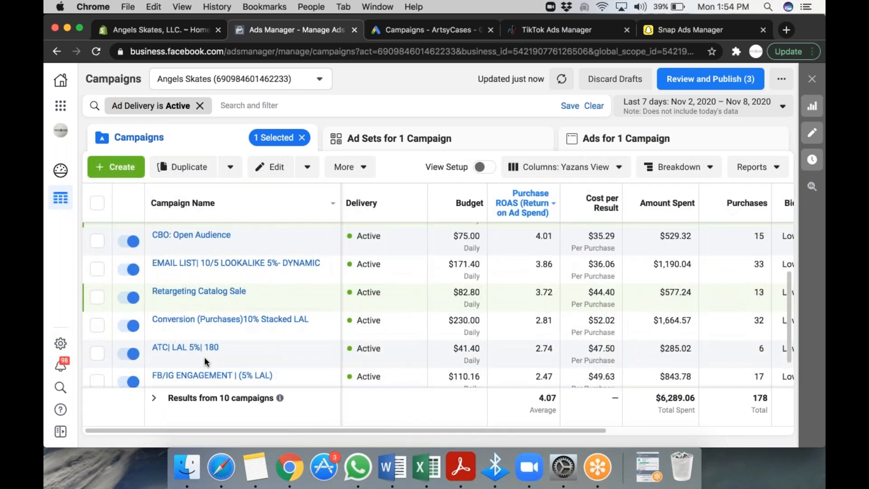
{"action": "scroll", "coordinate": [204, 356], "scroll_direction": "up", "scroll_amount": 3}
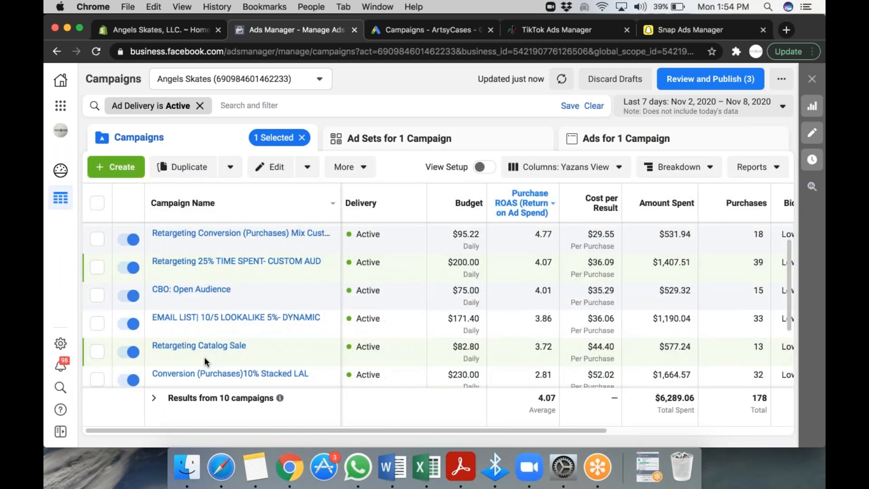
{"action": "scroll", "coordinate": [204, 356], "scroll_direction": "up", "scroll_amount": 1}
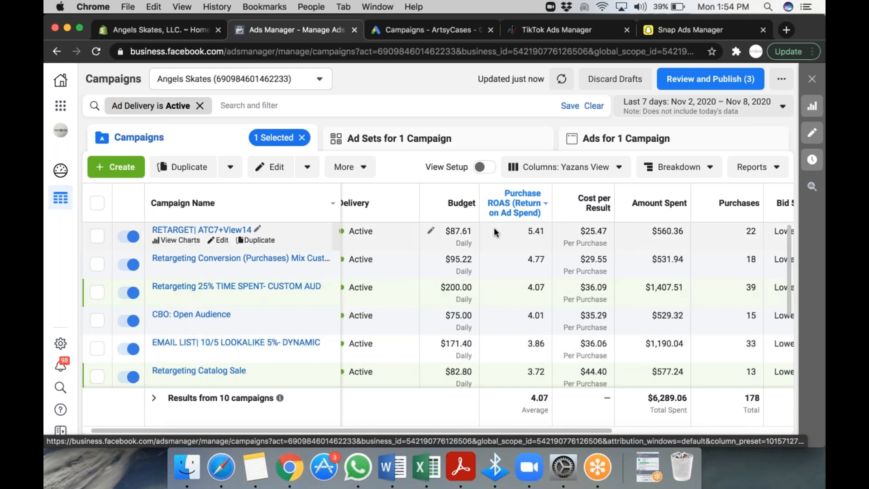
{"action": "left_click", "coordinate": [710, 79]}
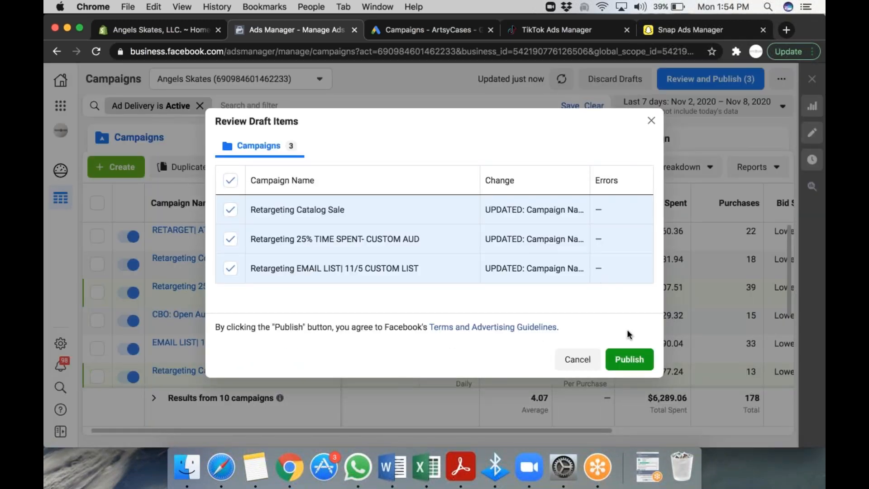
{"action": "left_click", "coordinate": [629, 358]}
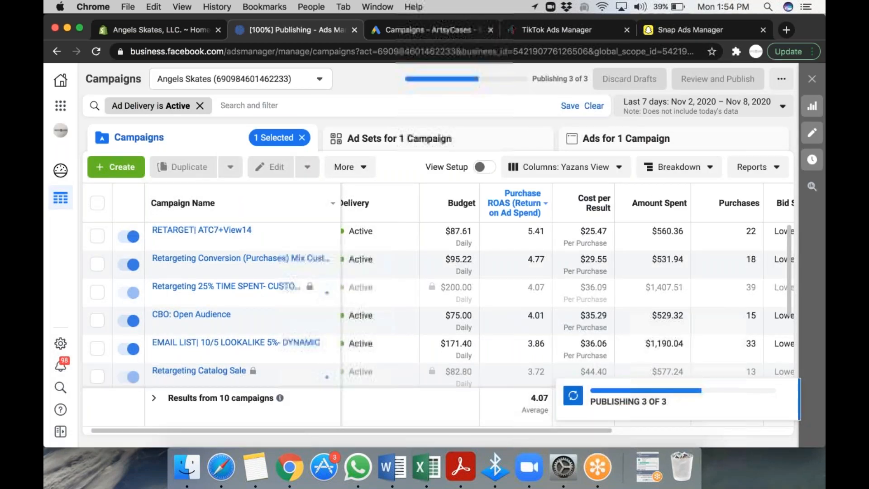
Dismiss the publishing notification and create a custom report from the filtered campaign list.
{"action": "left_click", "coordinate": [752, 167]}
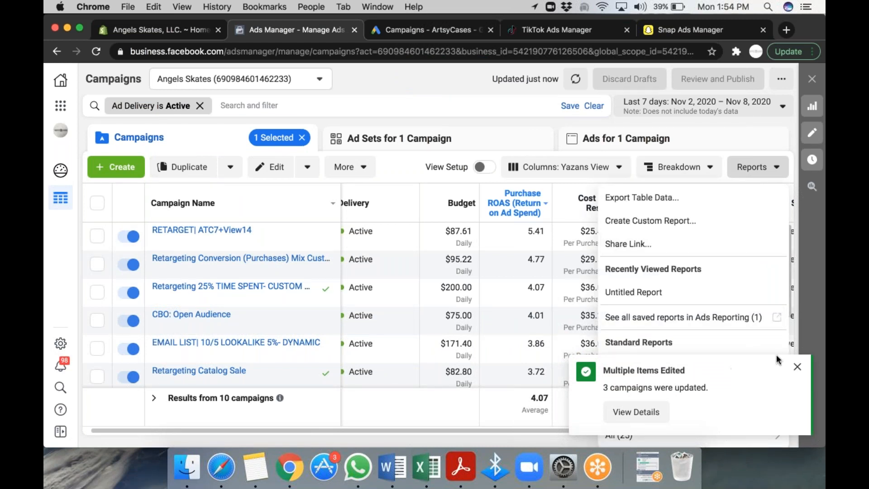
{"action": "left_click", "coordinate": [799, 367]}
{"action": "left_click", "coordinate": [755, 168]}
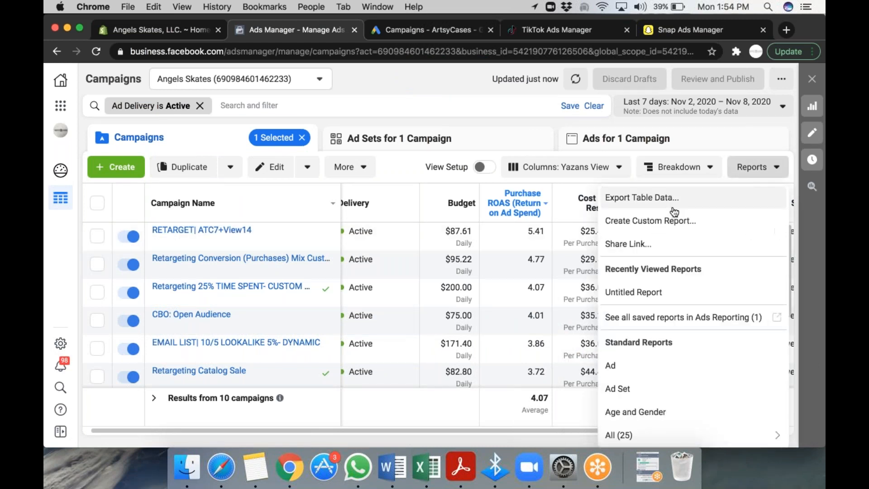
{"action": "left_click", "coordinate": [669, 220]}
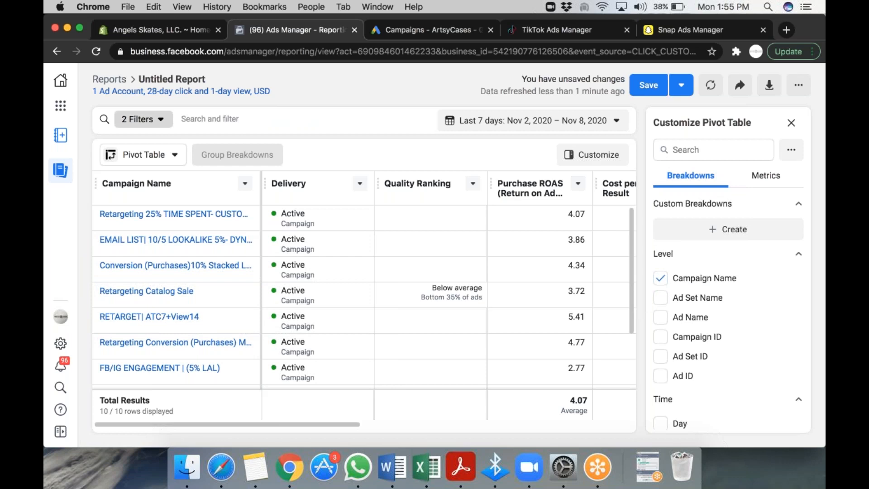
Start a custom breakdown for the report and define its first segment as Campaign Name contains any of Retargeting.
{"action": "left_click", "coordinate": [724, 231]}
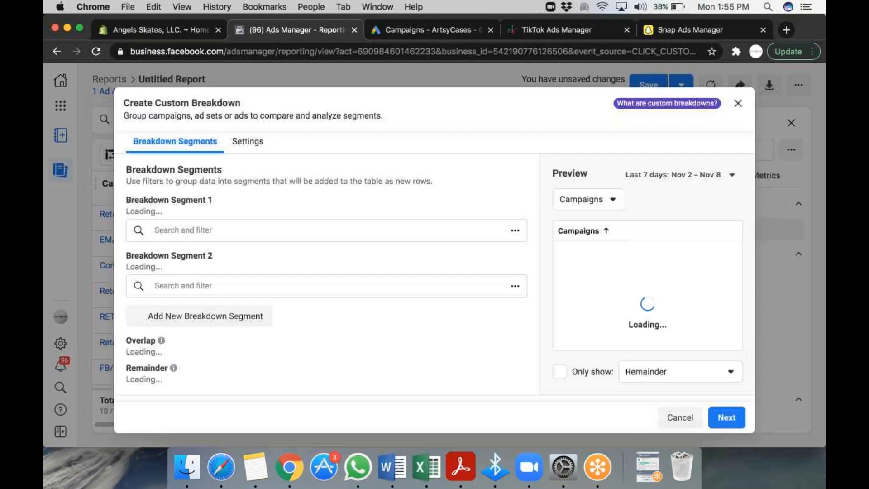
{"action": "left_click", "coordinate": [191, 231]}
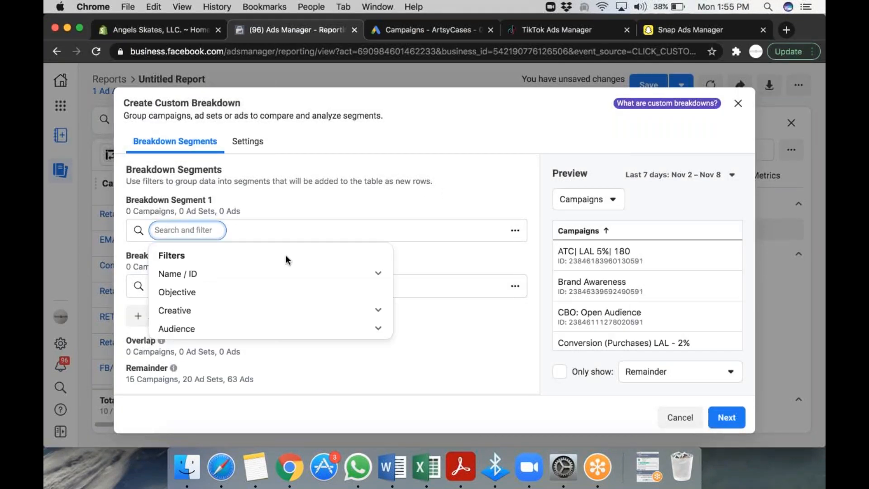
{"action": "left_click", "coordinate": [209, 277]}
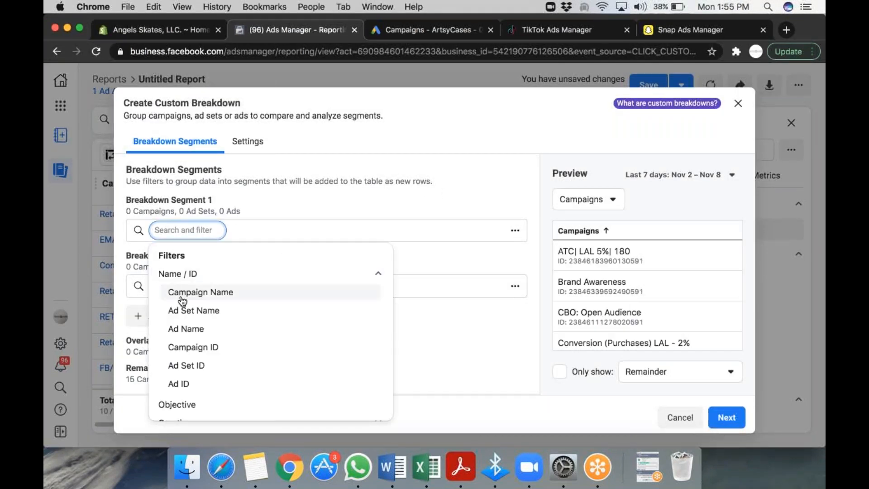
{"action": "left_click", "coordinate": [182, 295]}
{"action": "left_click", "coordinate": [190, 286]}
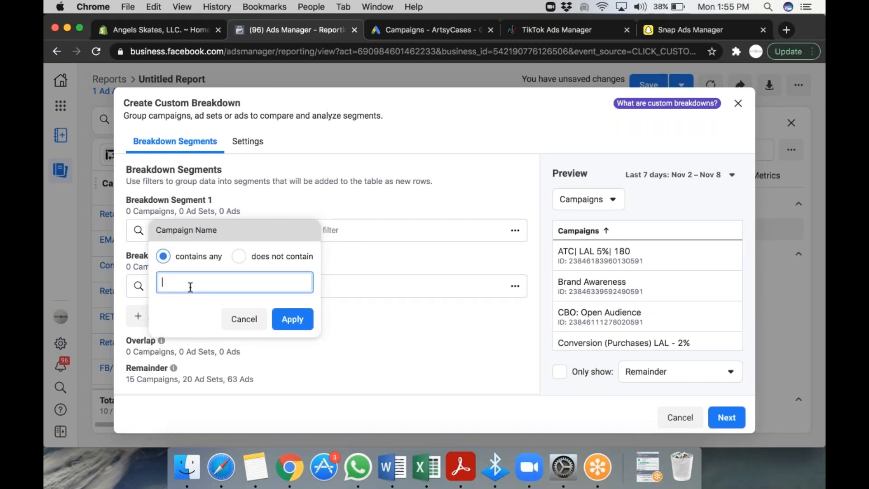
{"action": "type", "text": "Retargeting"}
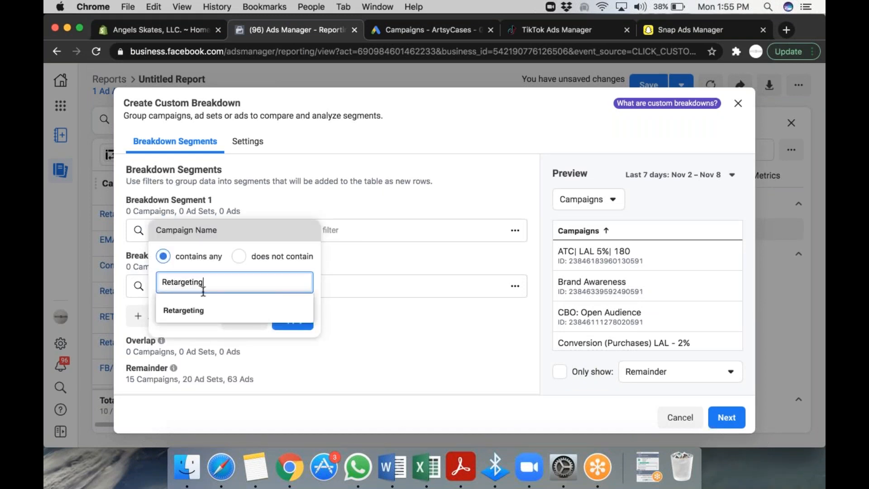
{"action": "left_click", "coordinate": [272, 310]}
{"action": "left_click", "coordinate": [292, 340]}
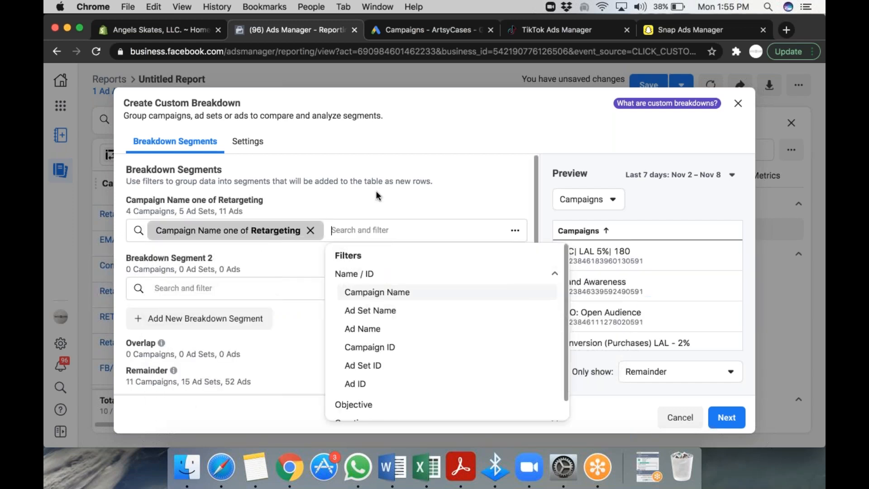
Define the second breakdown segment as Campaign Name one of %.
{"action": "left_click", "coordinate": [299, 289]}
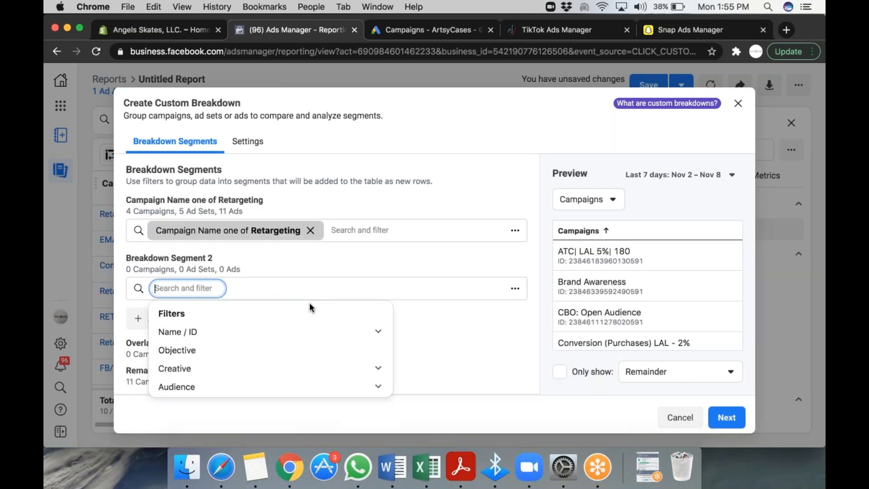
{"action": "type", "text": "%"}
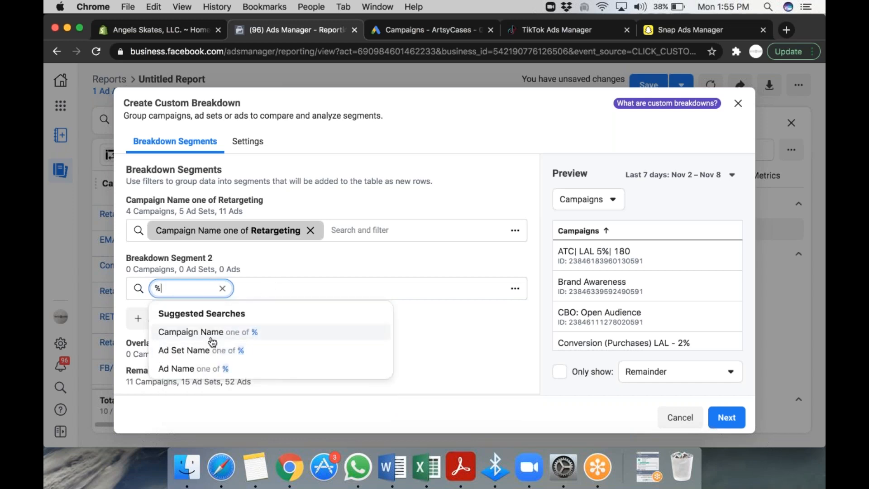
{"action": "left_click", "coordinate": [207, 339]}
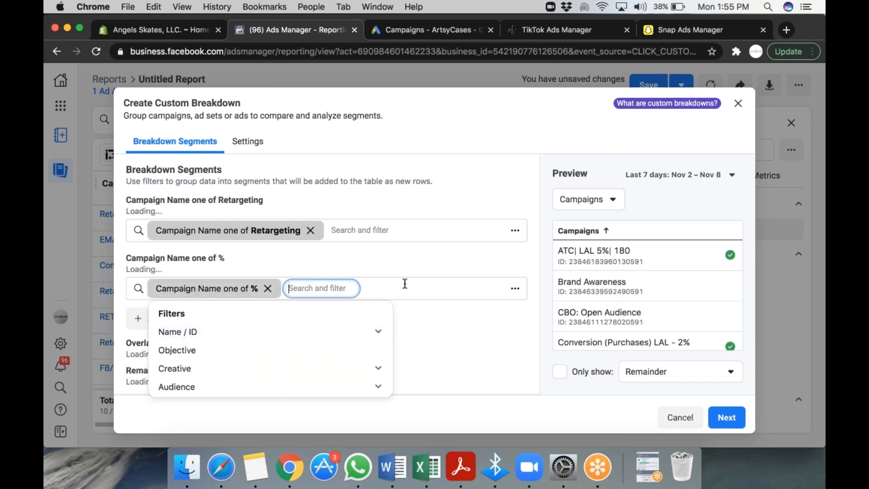
Check the Campaign Name condition of the second breakdown segment without applying any change.
{"action": "left_click", "coordinate": [404, 267]}
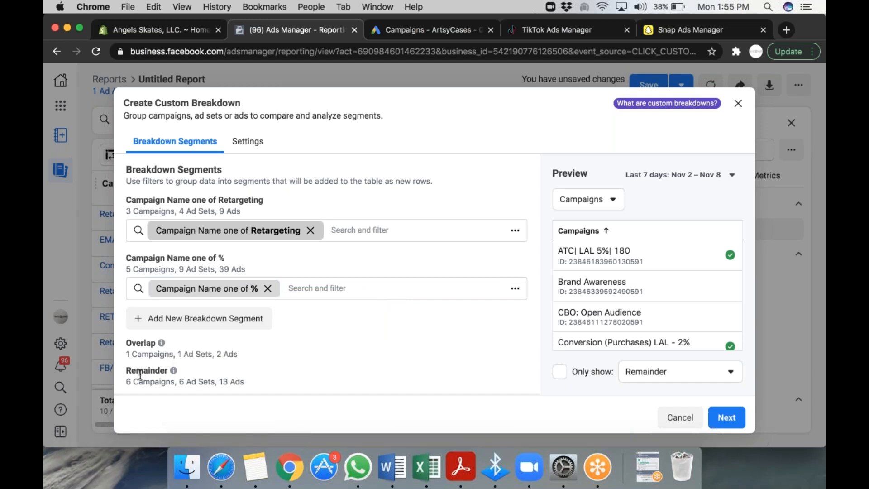
{"action": "left_click", "coordinate": [250, 292]}
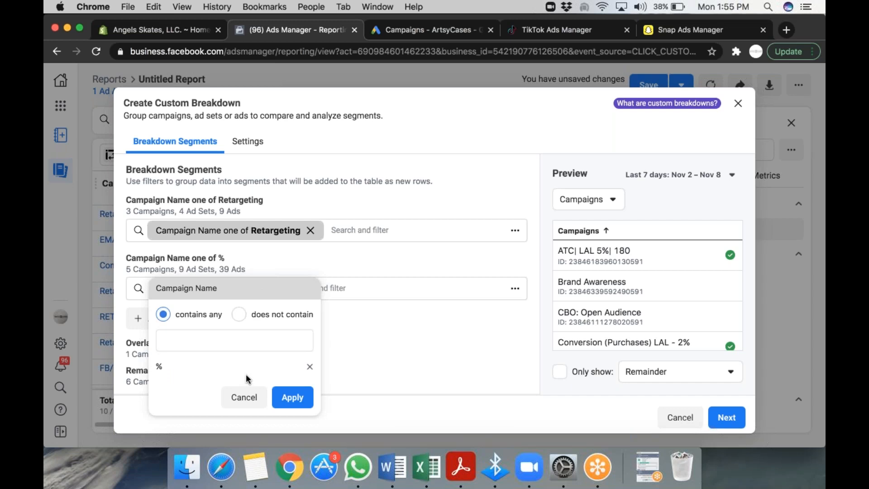
{"action": "left_click", "coordinate": [234, 396]}
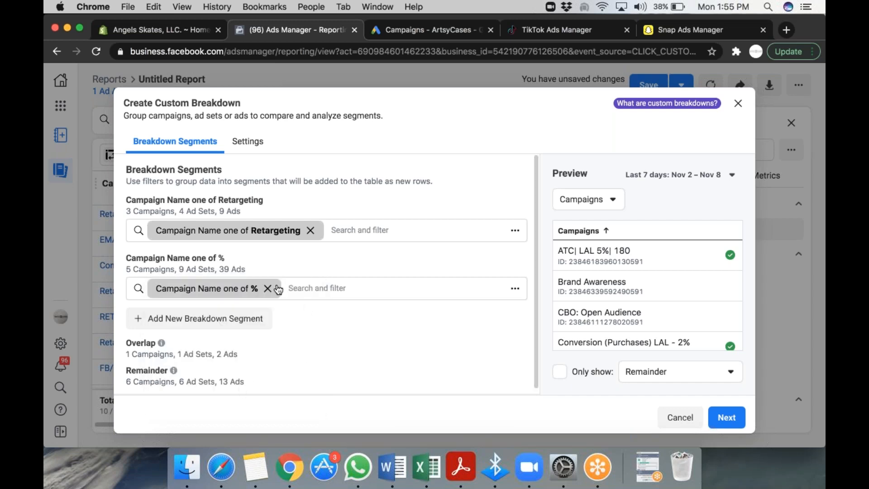
Try adding retargeting as a Campaign Name value in the second breakdown segment and remove it again.
{"action": "left_click", "coordinate": [312, 288]}
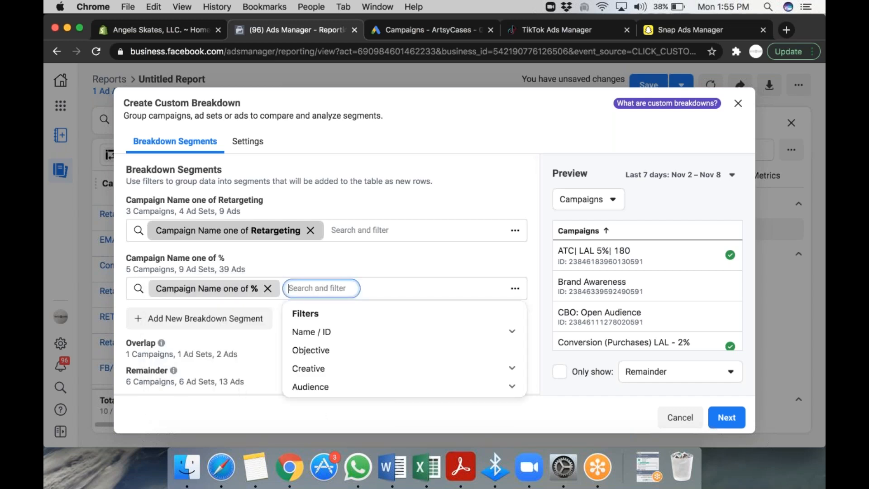
{"action": "type", "text": "retargeting"}
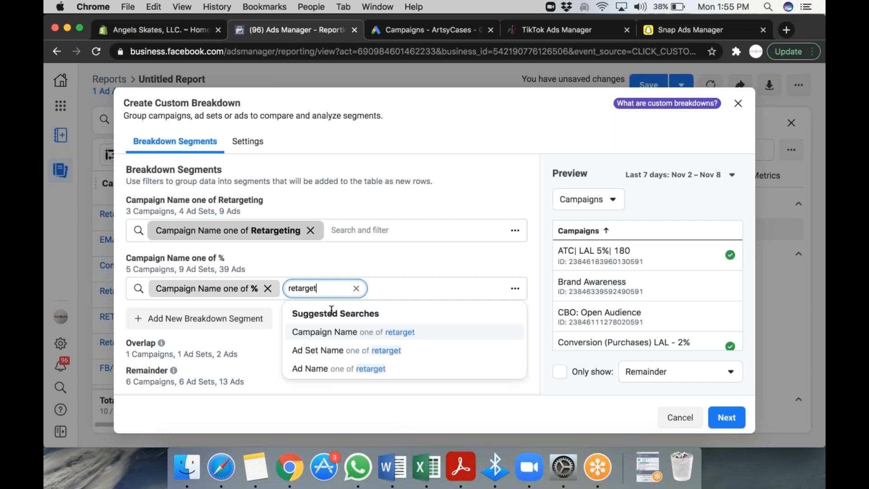
{"action": "left_click", "coordinate": [330, 333]}
{"action": "left_click", "coordinate": [316, 293]}
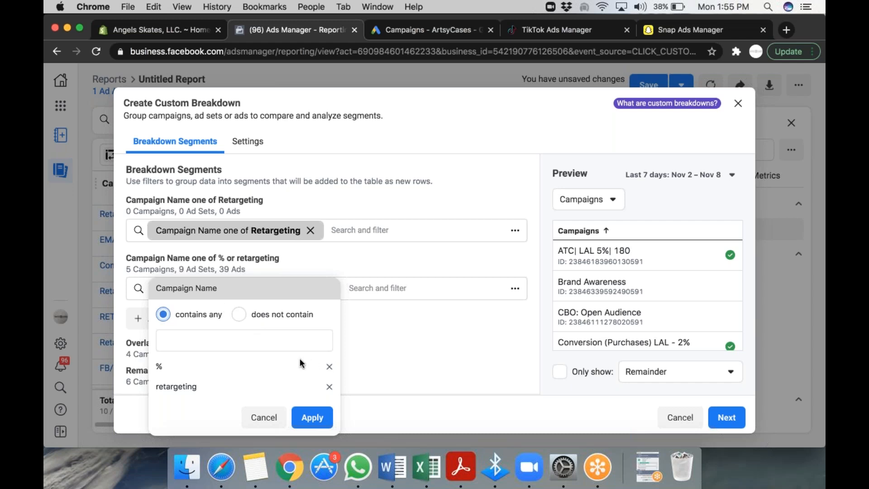
{"action": "left_click", "coordinate": [329, 388]}
{"action": "left_click", "coordinate": [324, 403]}
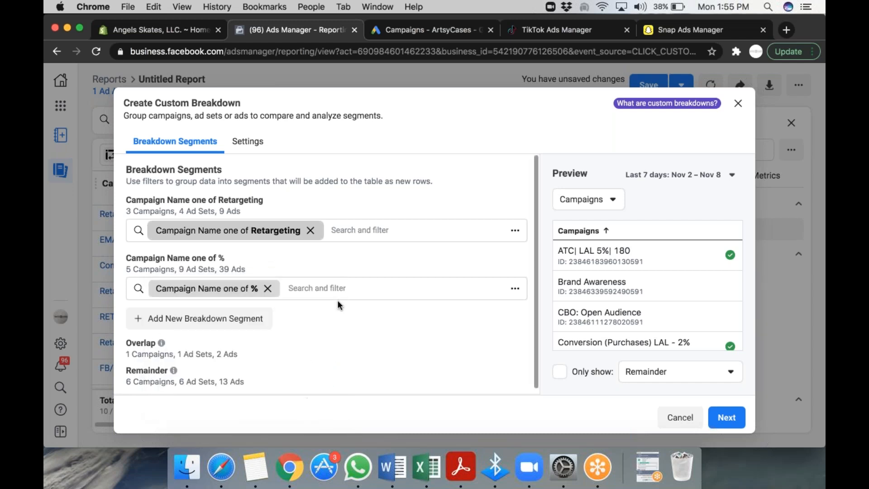
Change the second segment's Campaign Name condition to does not contain retargeting, removing the % value.
{"action": "left_click", "coordinate": [327, 290]}
{"action": "type", "text": "re"}
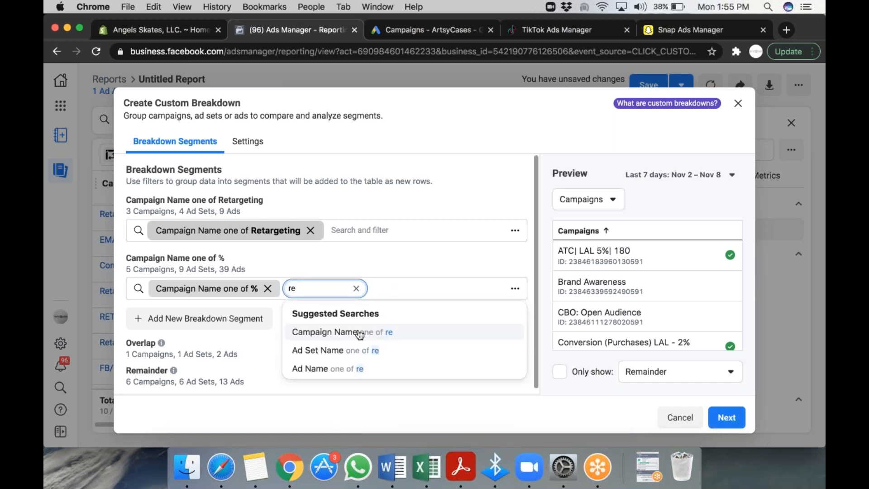
{"action": "type", "text": "targeting"}
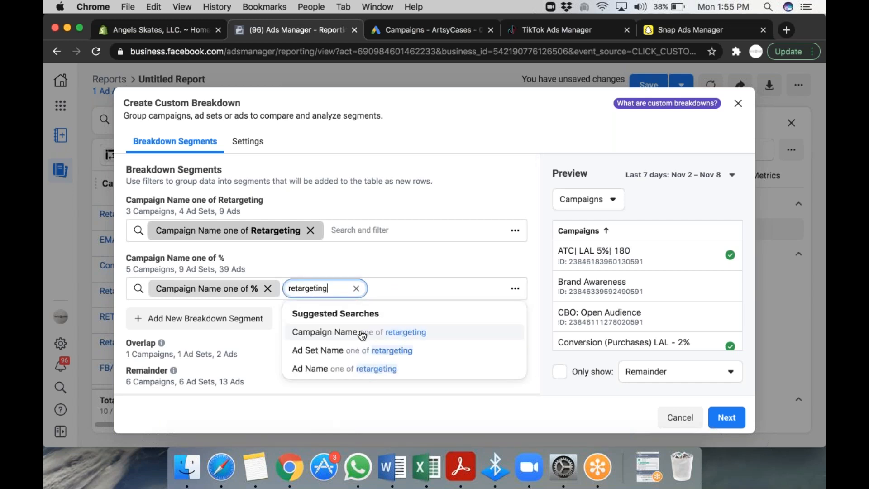
{"action": "left_click", "coordinate": [362, 335]}
{"action": "left_click", "coordinate": [271, 294]}
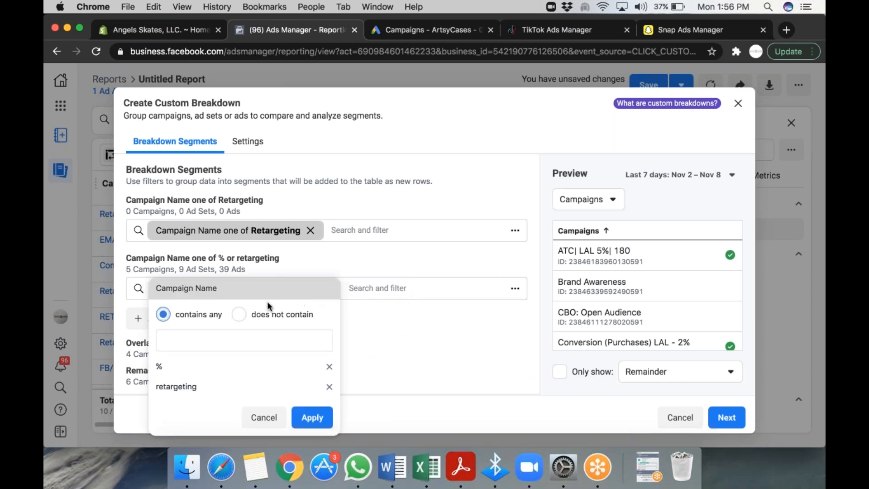
{"action": "left_click", "coordinate": [238, 315]}
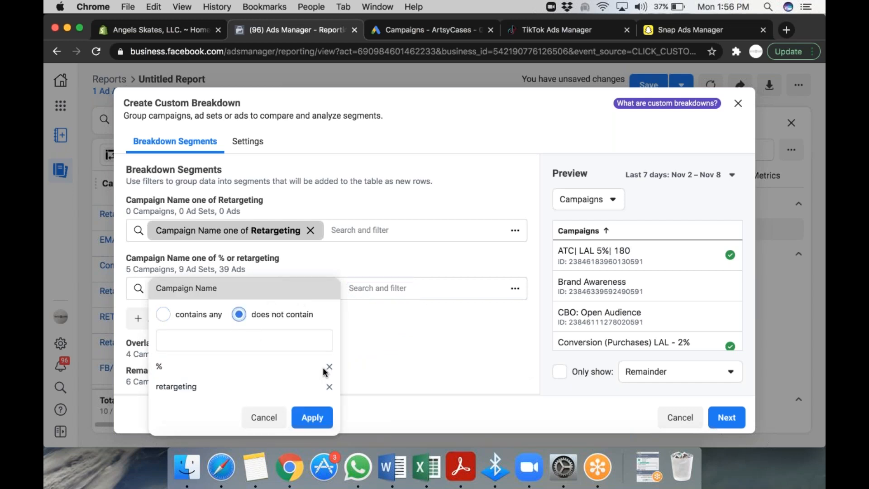
{"action": "left_click", "coordinate": [329, 366]}
{"action": "left_click", "coordinate": [312, 397]}
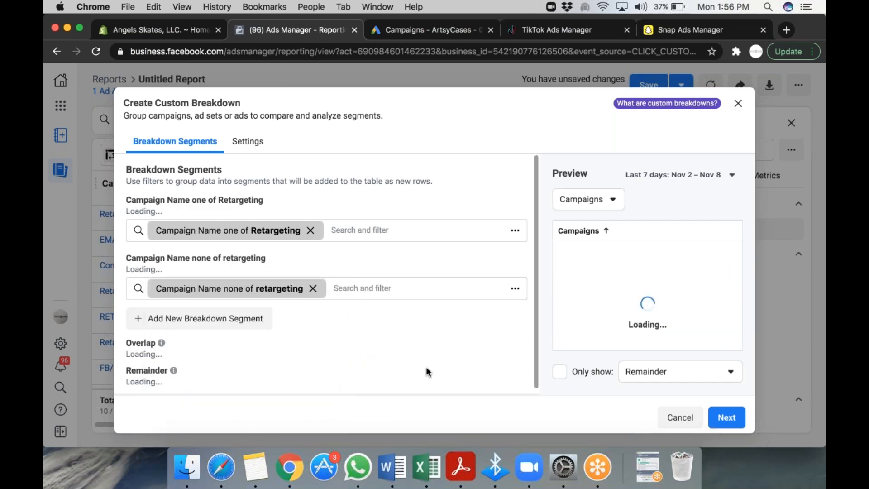
Try to add a Campaign Name one of % filter alongside the second segment's retargeting exclusion.
{"action": "left_click", "coordinate": [361, 288]}
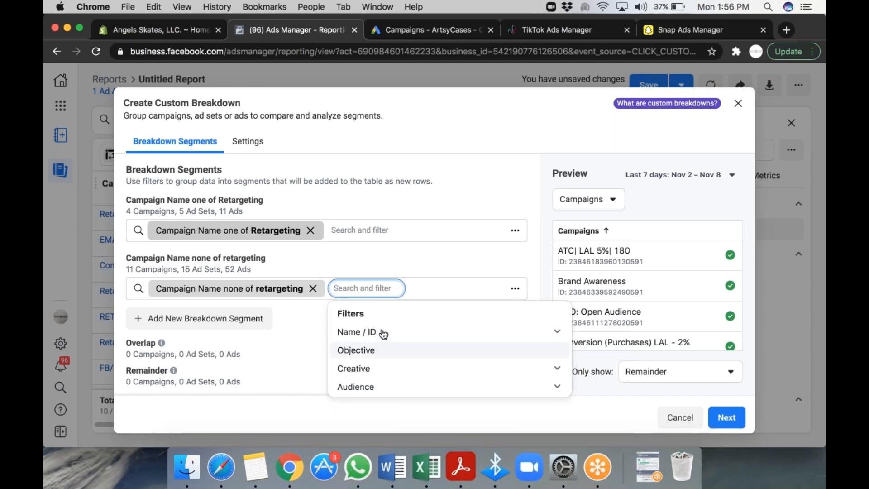
{"action": "type", "text": "%"}
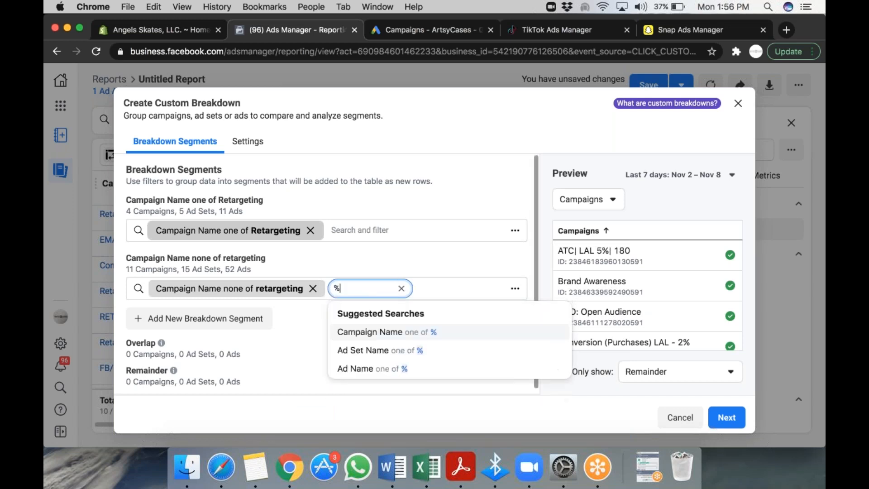
{"action": "left_click", "coordinate": [387, 332]}
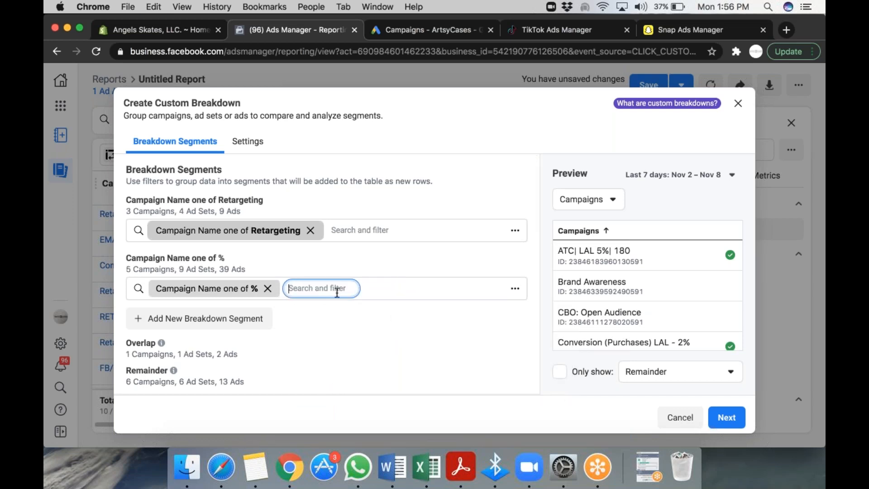
Remove the Campaign Name filter from the second breakdown segment, keeping the name Breakdown Segment 2.
{"action": "left_click", "coordinate": [267, 288]}
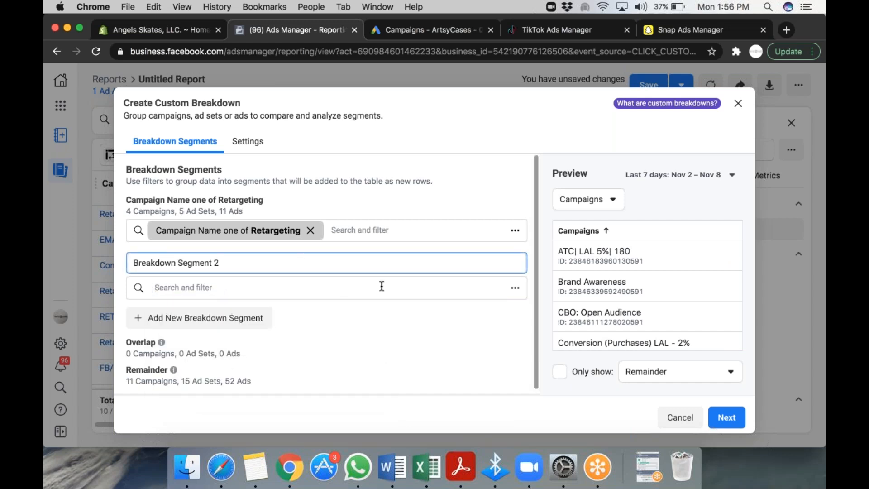
{"action": "left_click", "coordinate": [434, 343]}
{"action": "left_click", "coordinate": [202, 285]}
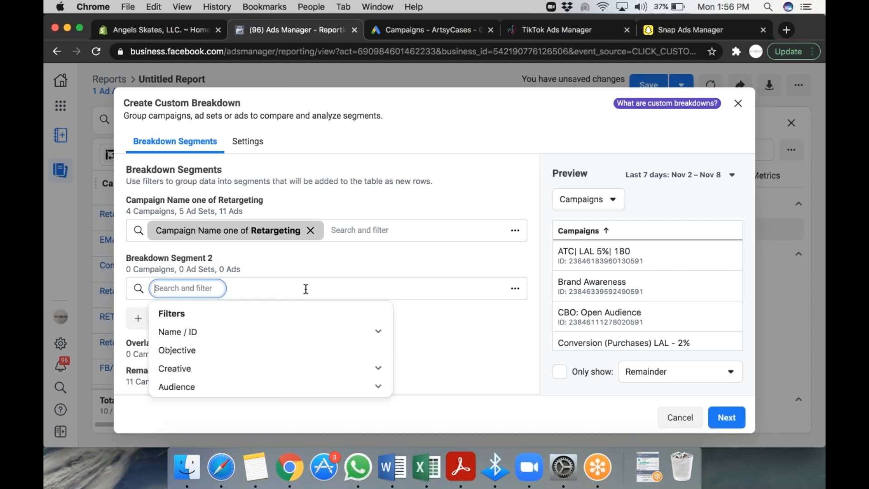
{"action": "left_click", "coordinate": [446, 297]}
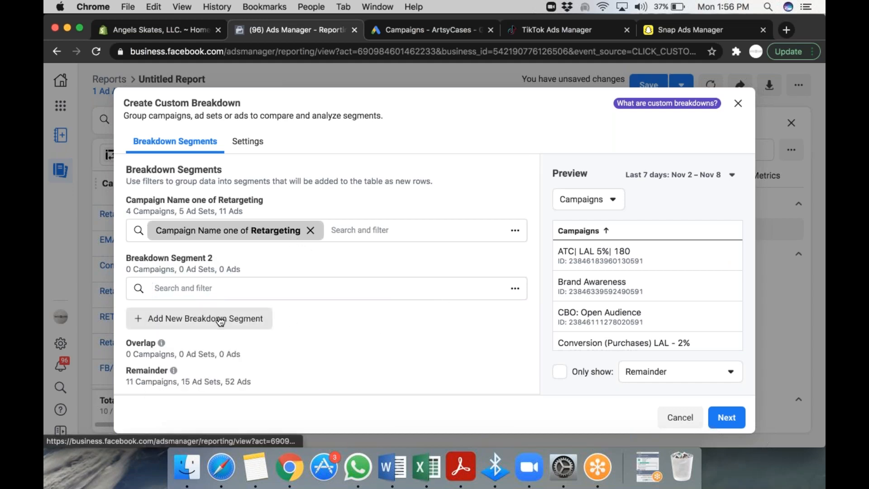
Add another empty breakdown segment, check the campaigns in the preview, and continue to the breakdown settings.
{"action": "left_click", "coordinate": [222, 317]}
{"action": "left_click", "coordinate": [334, 280]}
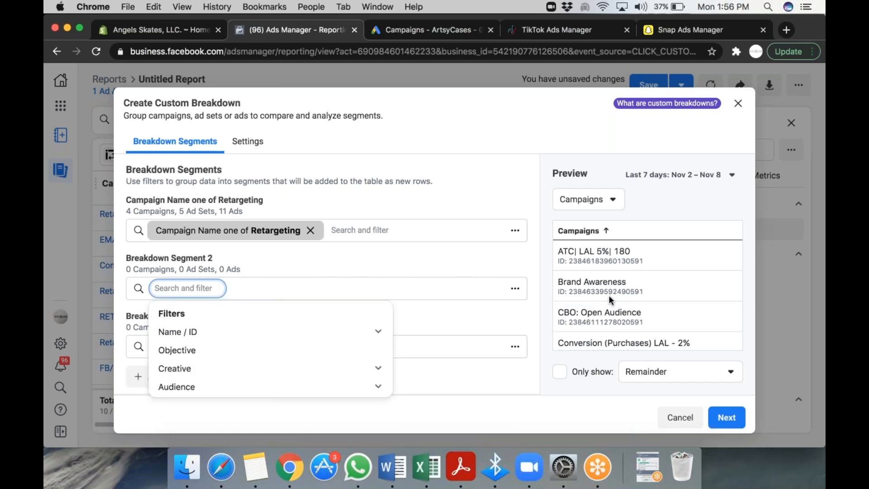
{"action": "scroll", "coordinate": [613, 298], "scroll_direction": "down", "scroll_amount": 3}
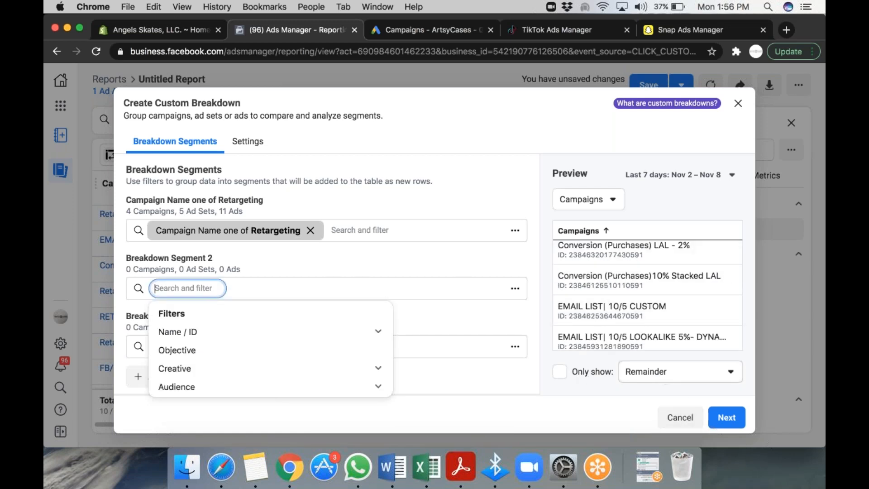
{"action": "left_click", "coordinate": [663, 372]}
{"action": "left_click", "coordinate": [663, 371]}
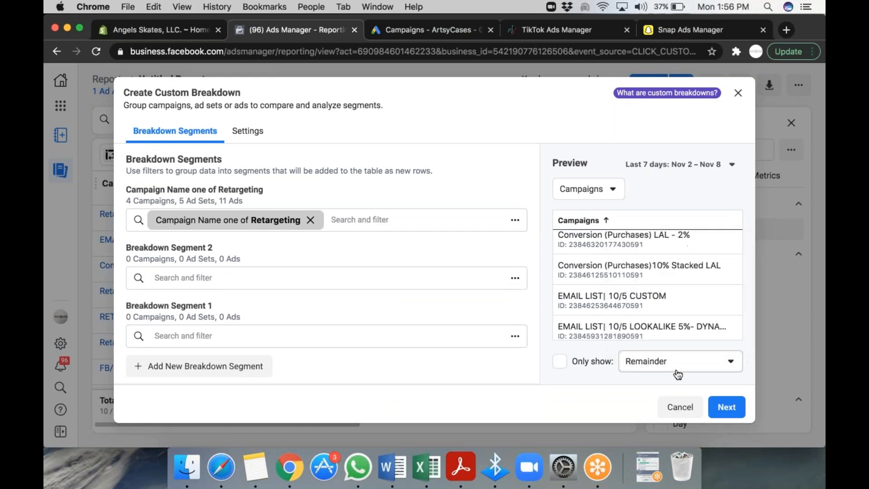
{"action": "left_click", "coordinate": [723, 406]}
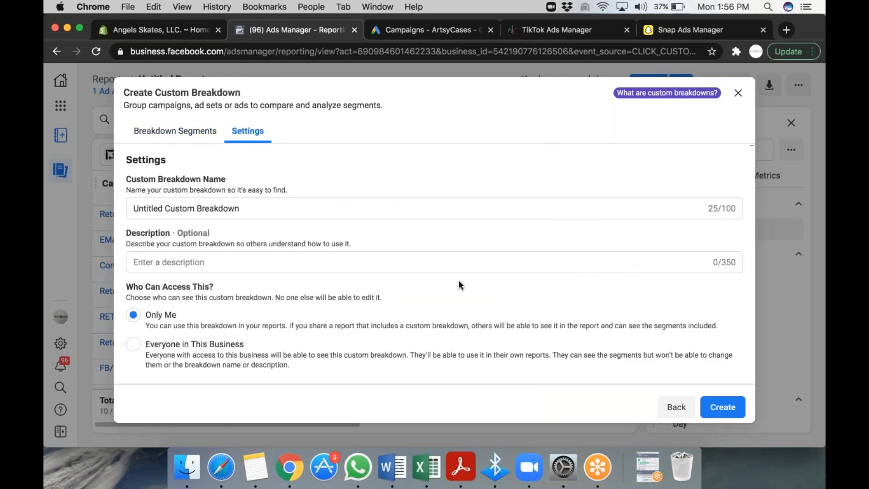
{"action": "left_click", "coordinate": [312, 209]}
{"action": "triple_click", "coordinate": [132, 211]}
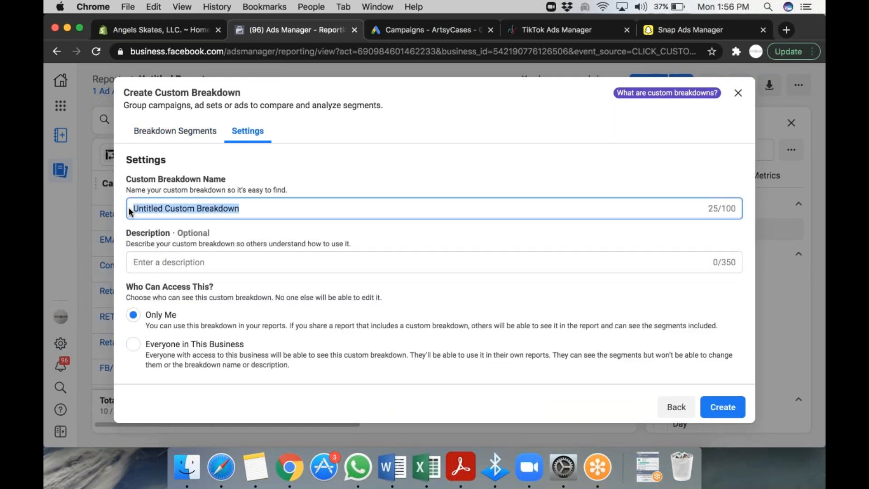
{"action": "key", "text": "BackSpace"}
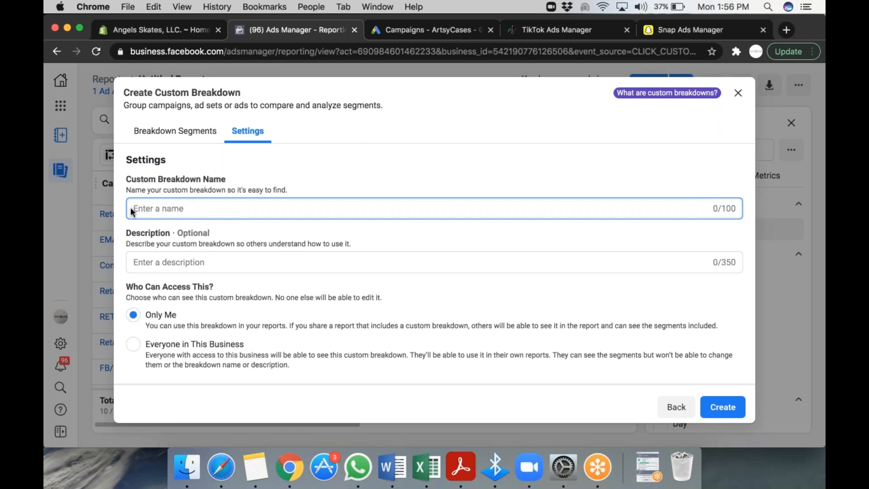
{"action": "key", "text": "super+z"}
{"action": "key", "text": "super+d"}
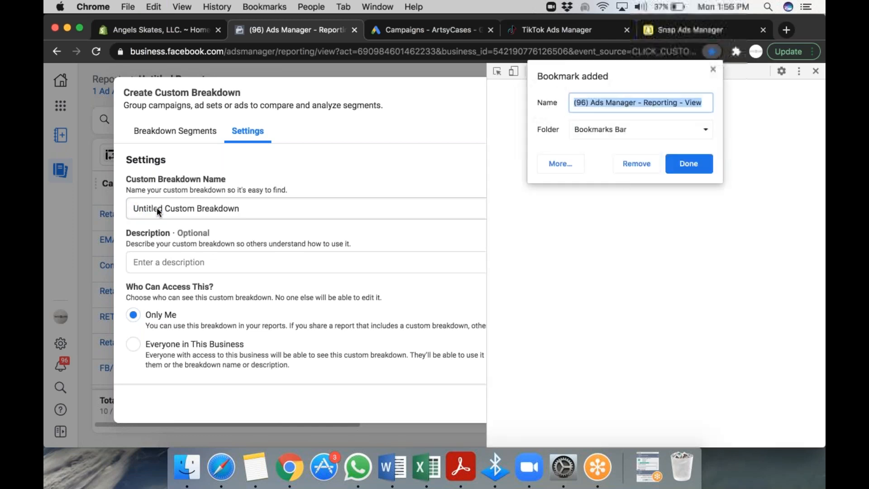
{"action": "key", "text": "super+alt+i"}
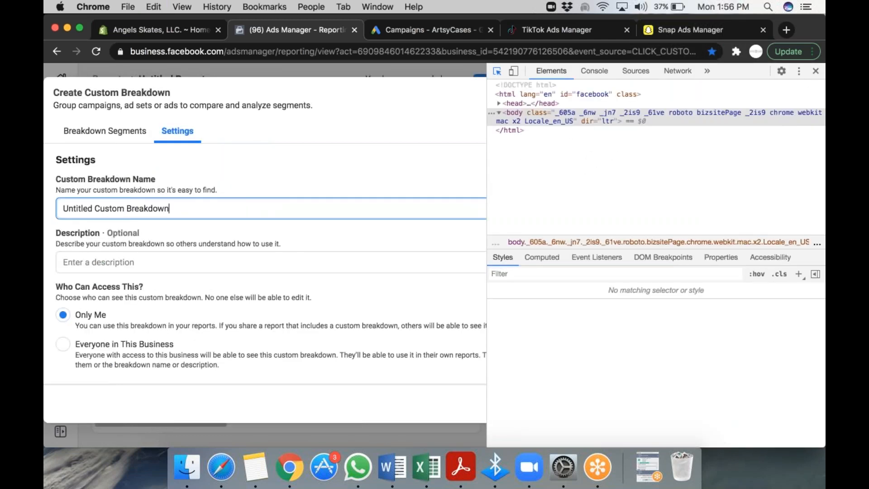
{"action": "left_click", "coordinate": [816, 71]}
{"action": "left_click", "coordinate": [234, 209]}
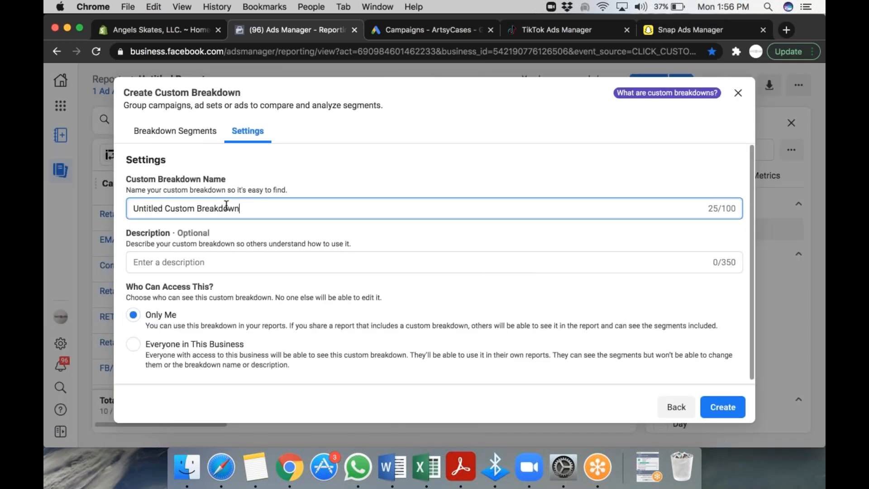
{"action": "key", "text": "super+a"}
{"action": "key", "text": "super+d"}
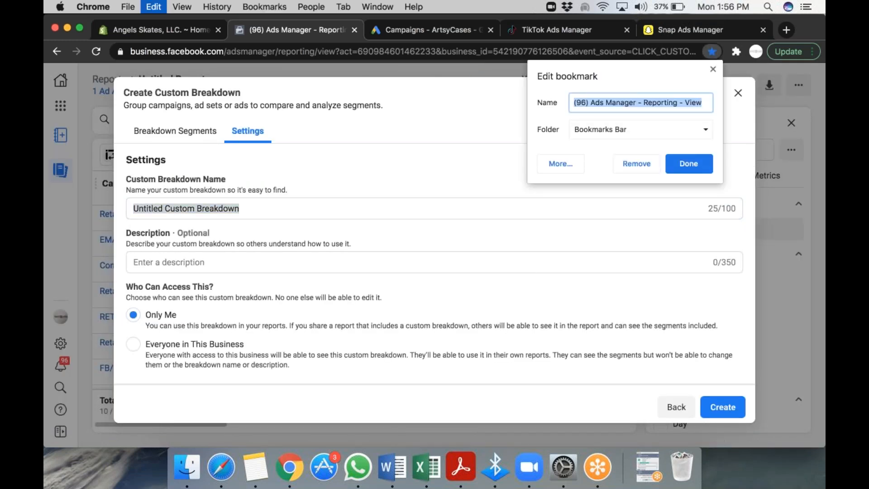
{"action": "key", "text": "super+n"}
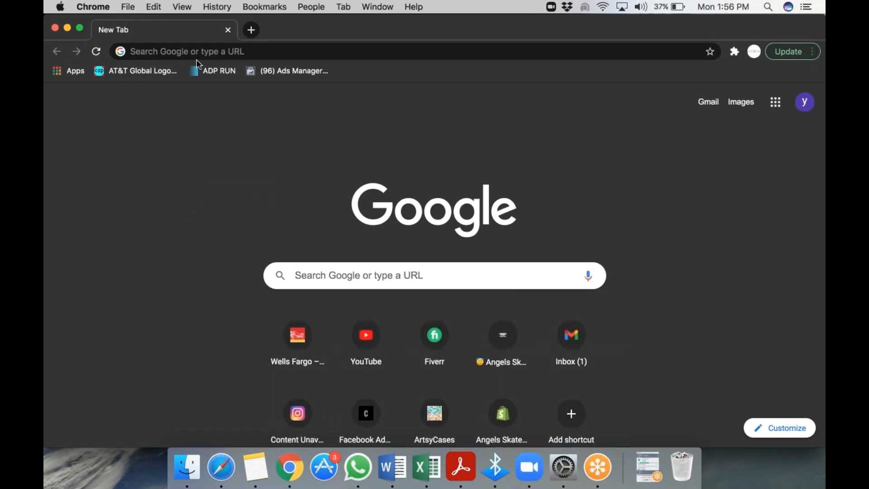
{"action": "left_click", "coordinate": [67, 28]}
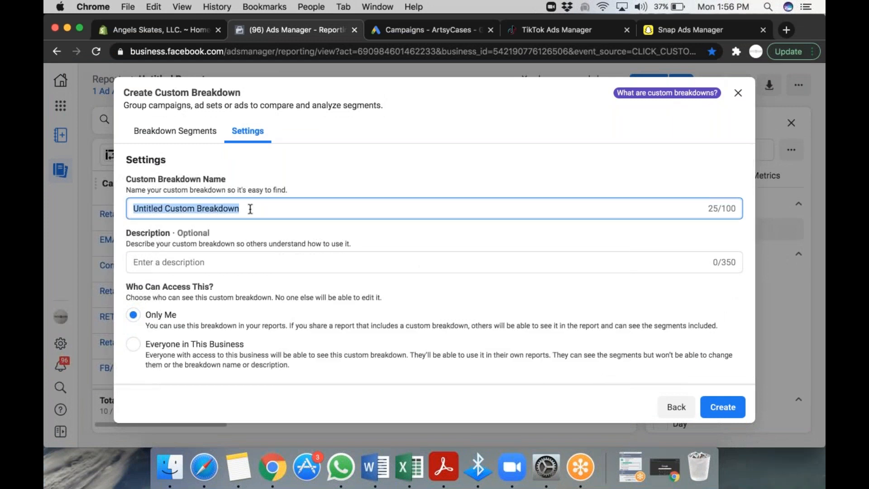
Name the custom breakdown Audiences and create it with access limited to Only Me.
{"action": "type", "text": "Audi"}
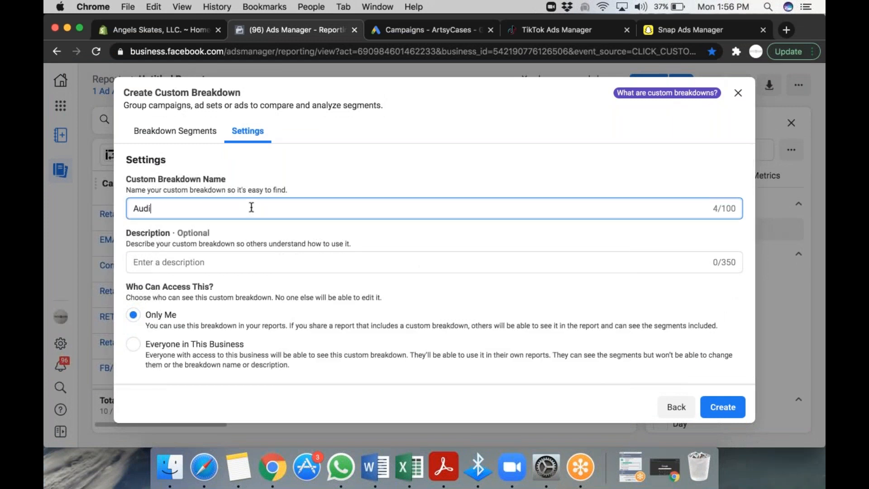
{"action": "type", "text": "enades"}
{"action": "key", "text": "BackSpace"}
{"action": "key", "text": "BackSpace"}
{"action": "key", "text": "BackSpace"}
{"action": "type", "text": "es"}
{"action": "double_click", "coordinate": [161, 207]}
{"action": "right_click", "coordinate": [157, 201]}
{"action": "left_click", "coordinate": [194, 213]}
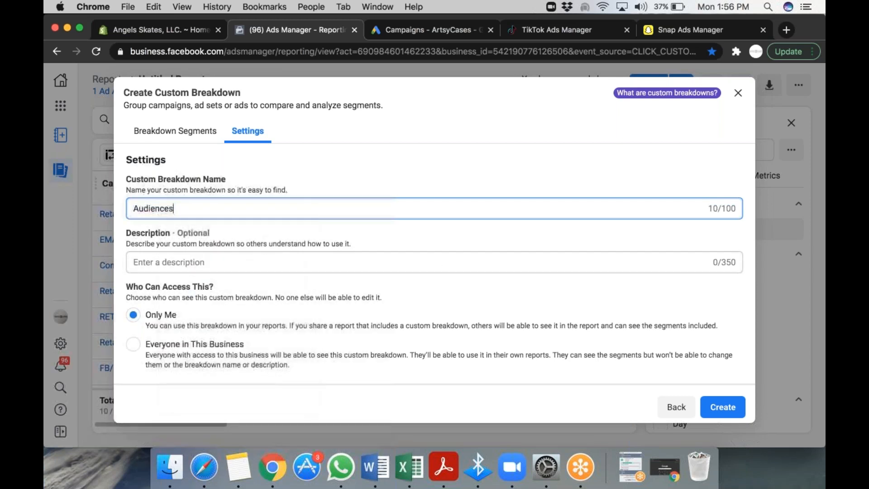
{"action": "left_click", "coordinate": [719, 398]}
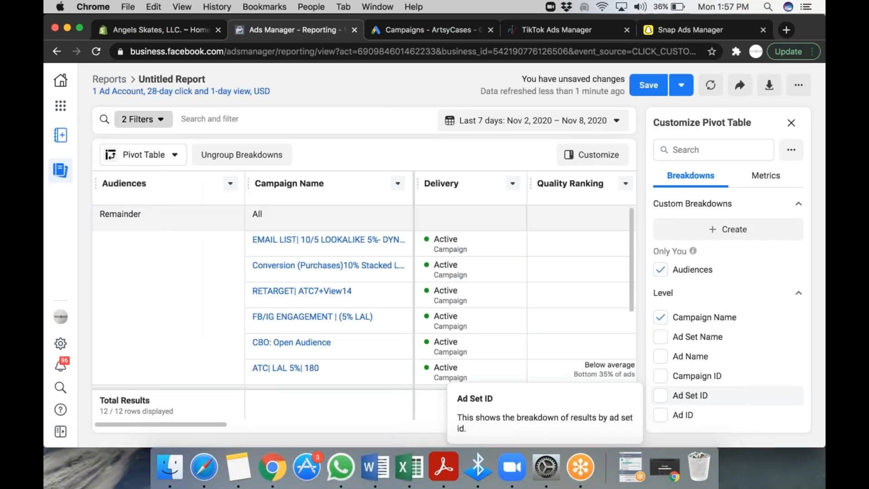
Examine how the report groups campaigns under the Audiences breakdown.
{"action": "left_click", "coordinate": [231, 184]}
{"action": "left_click", "coordinate": [232, 186]}
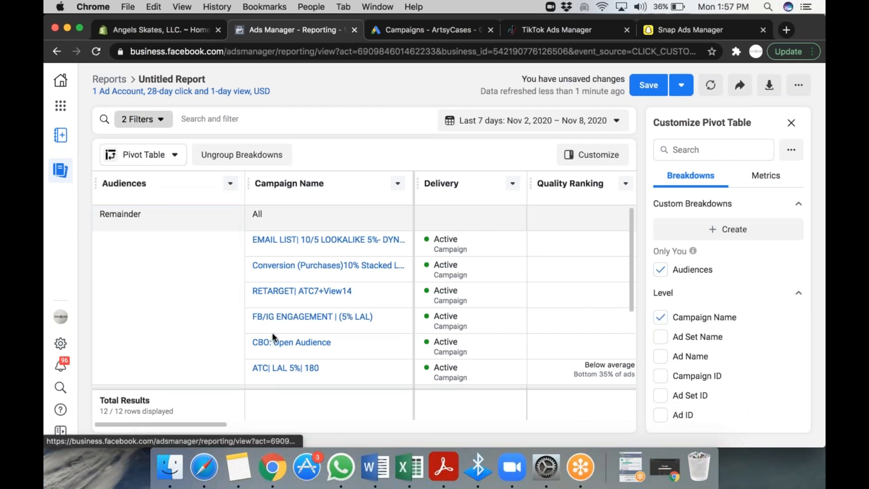
{"action": "scroll", "coordinate": [344, 335], "scroll_direction": "down", "scroll_amount": 5}
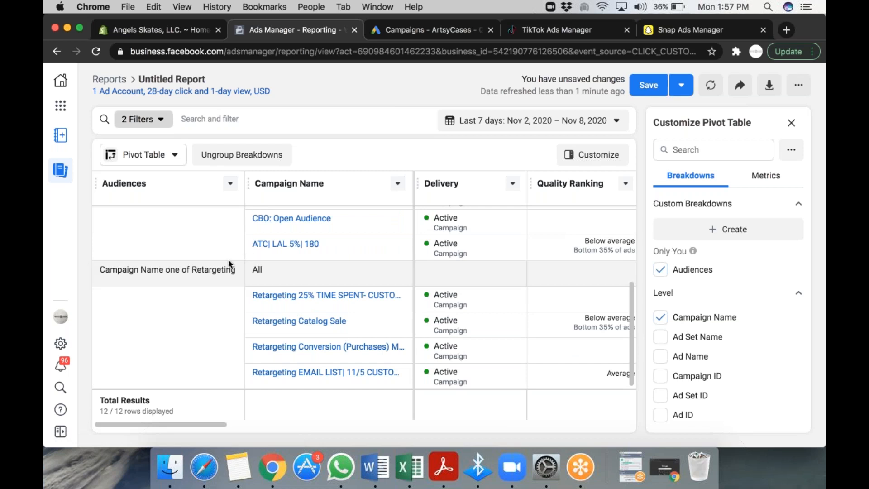
Display the report as a bar chart broken down by Audiences only, leaving out the Campaign Name breakdown.
{"action": "scroll", "coordinate": [231, 267], "scroll_direction": "up", "scroll_amount": 3}
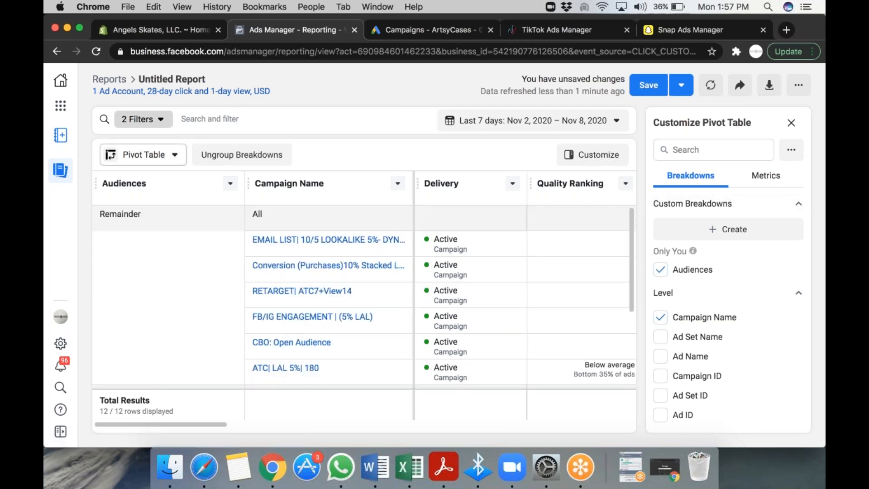
{"action": "left_click", "coordinate": [145, 158]}
{"action": "left_click", "coordinate": [168, 230]}
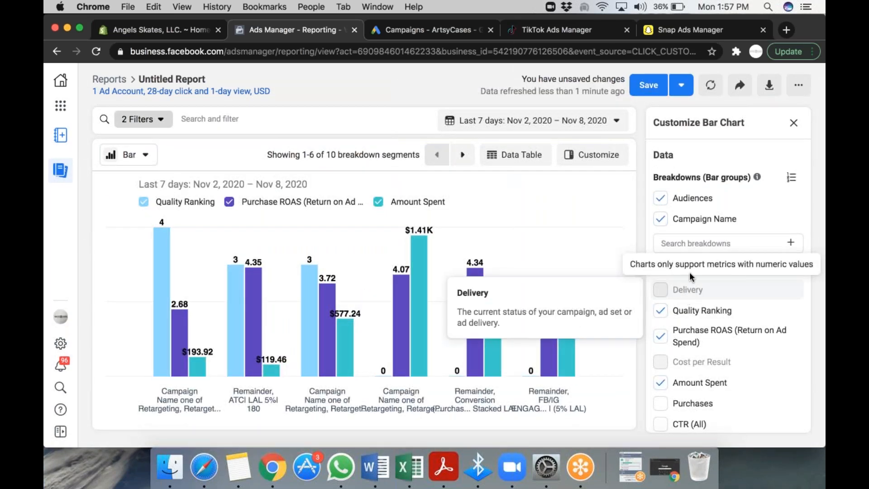
{"action": "left_click", "coordinate": [661, 221]}
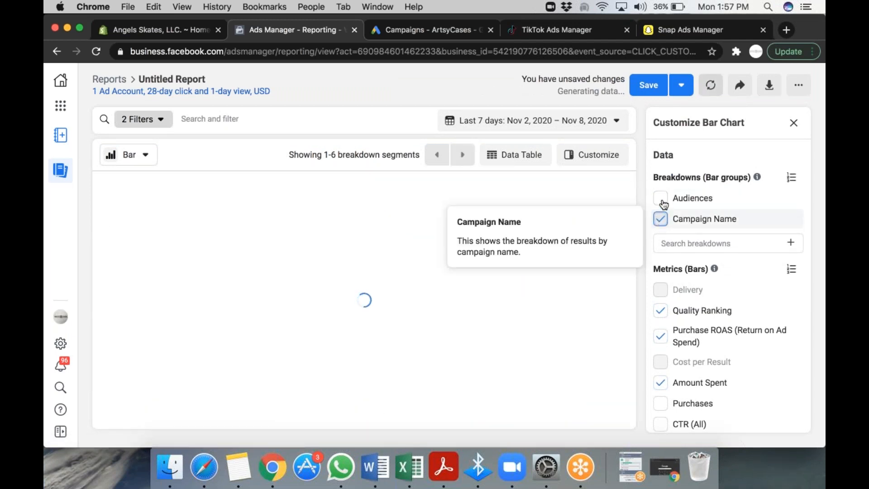
{"action": "left_click", "coordinate": [662, 199]}
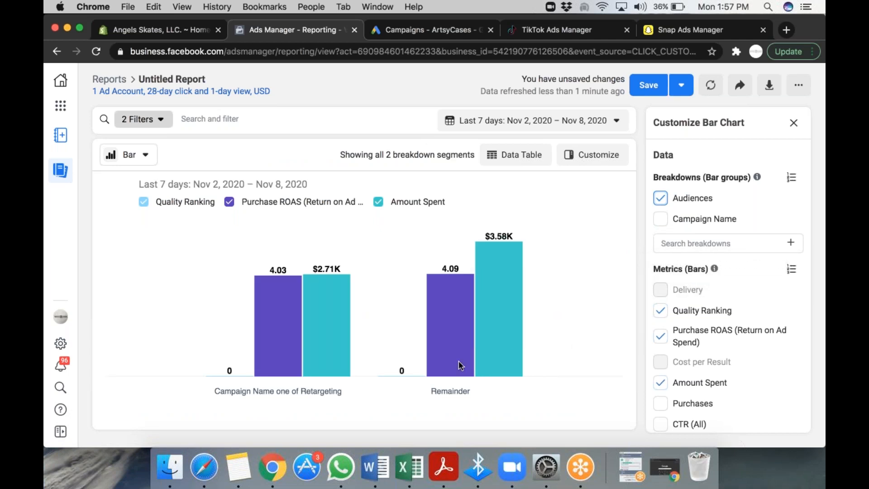
Compare the bars of the retargeting and Remainder segments and remove the Quality Ranking metric from the chart.
{"action": "mouse_move", "coordinate": [436, 358]}
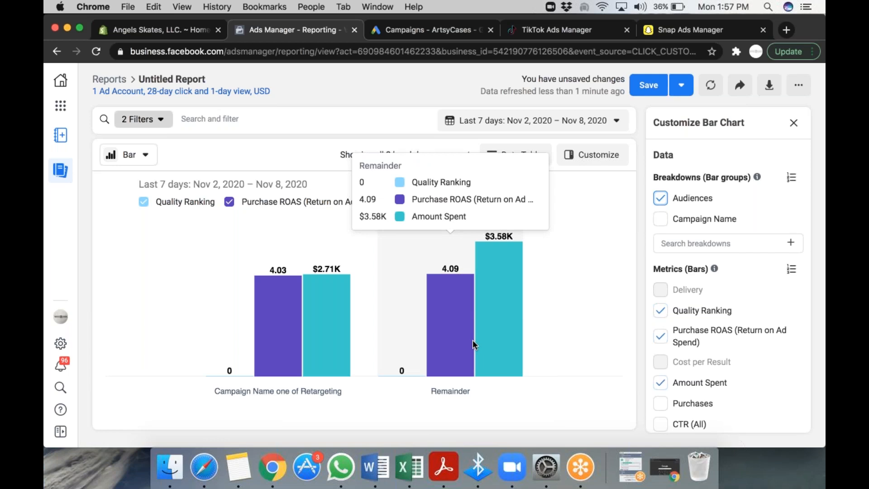
{"action": "mouse_move", "coordinate": [344, 333]}
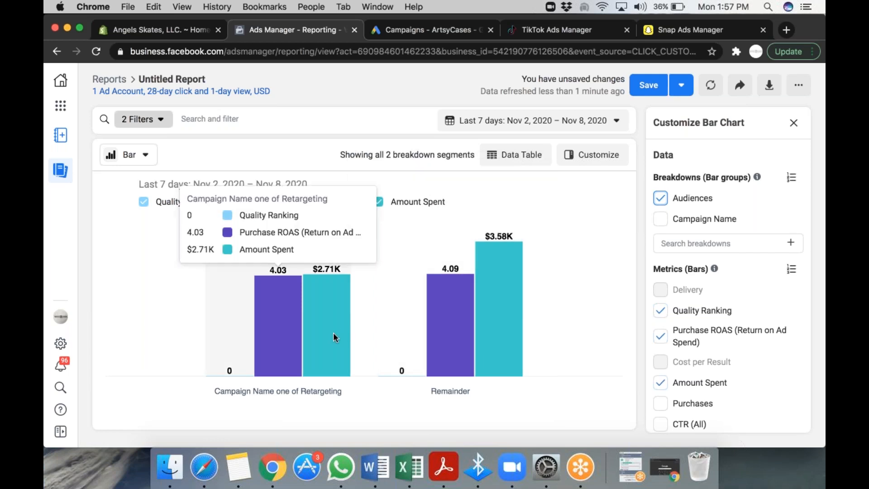
{"action": "mouse_move", "coordinate": [481, 222]}
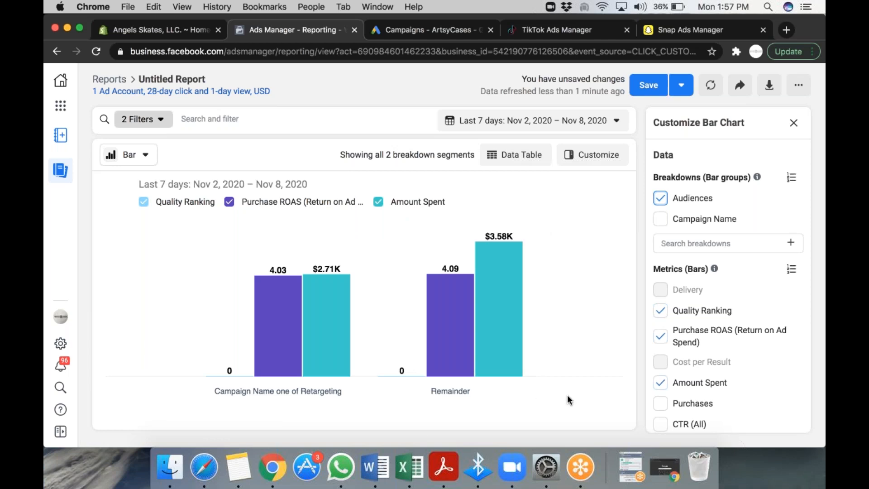
{"action": "left_click", "coordinate": [660, 311]}
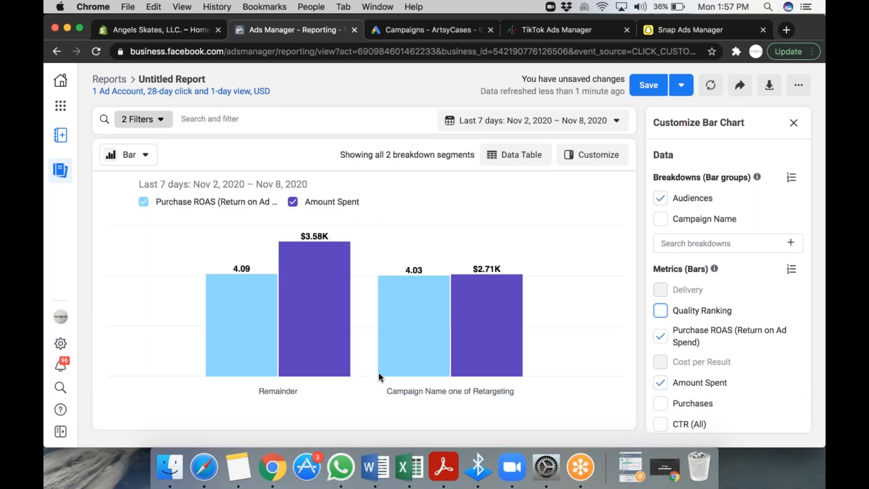
{"action": "mouse_move", "coordinate": [333, 312]}
Set the report's date range to Last 14 days and compare the bars of both audience segments.
{"action": "left_click", "coordinate": [569, 118]}
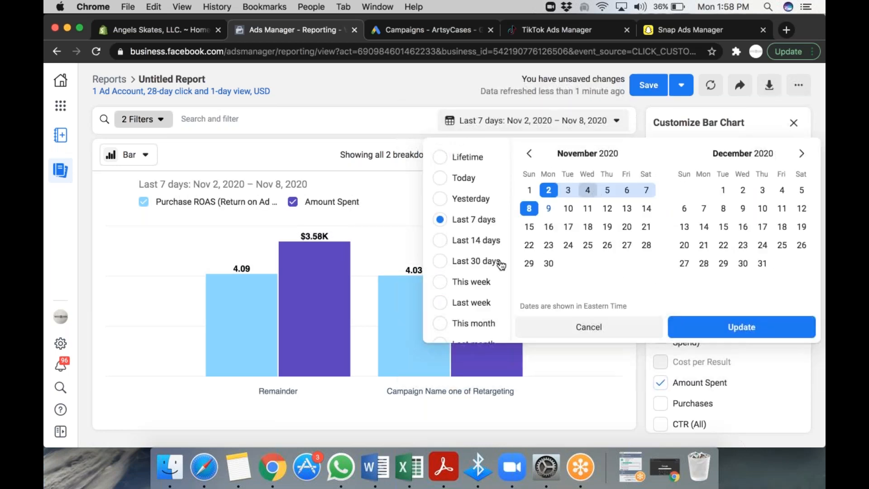
{"action": "left_click", "coordinate": [459, 240]}
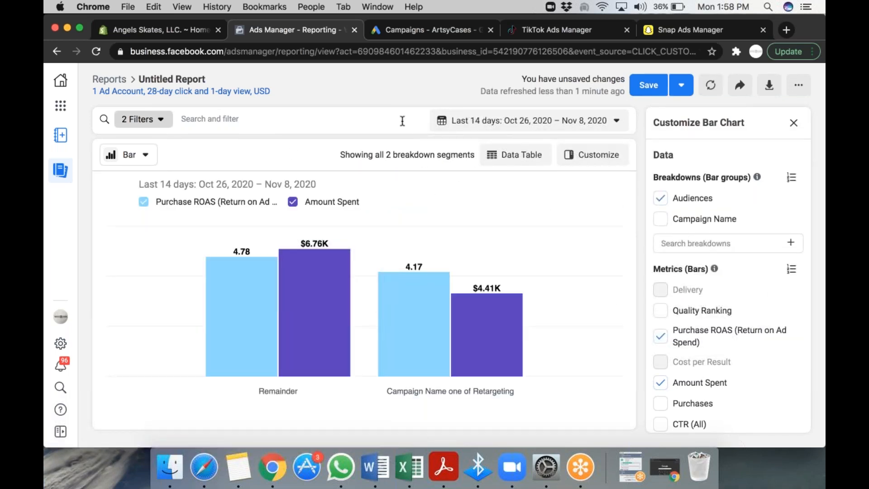
{"action": "mouse_move", "coordinate": [445, 372]}
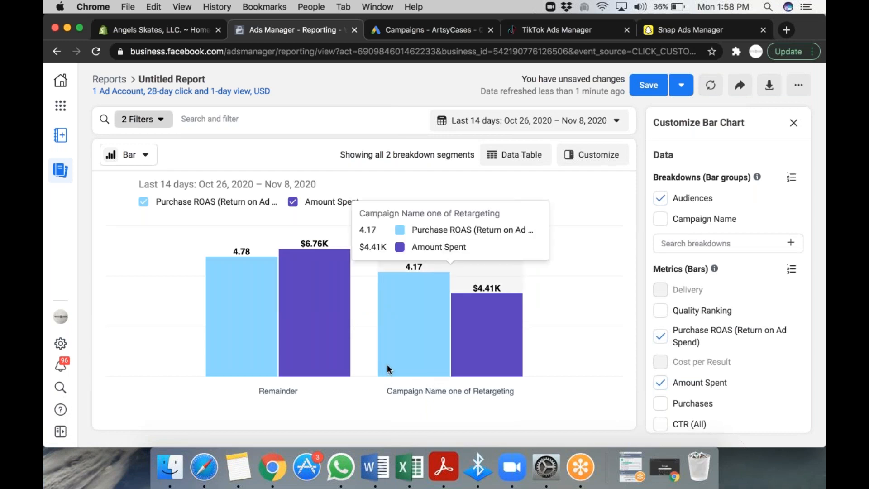
{"action": "mouse_move", "coordinate": [326, 363]}
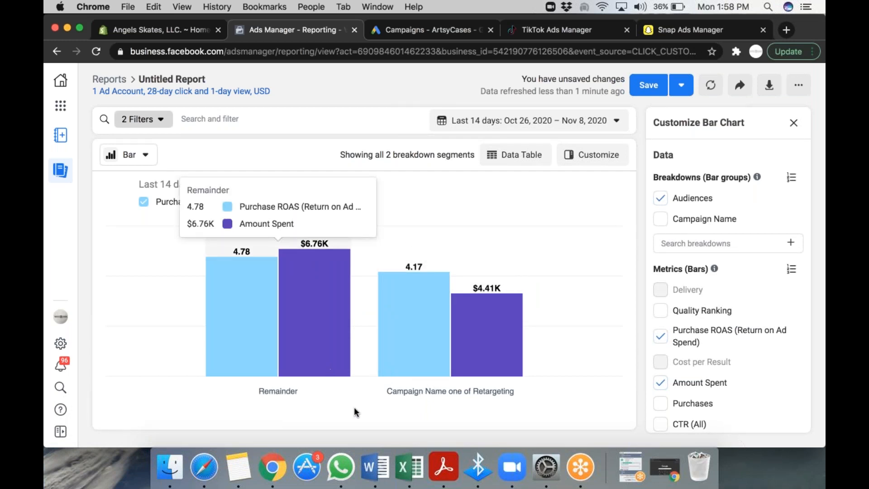
Try showing the Purchases metric in the bar chart.
{"action": "mouse_move", "coordinate": [396, 352]}
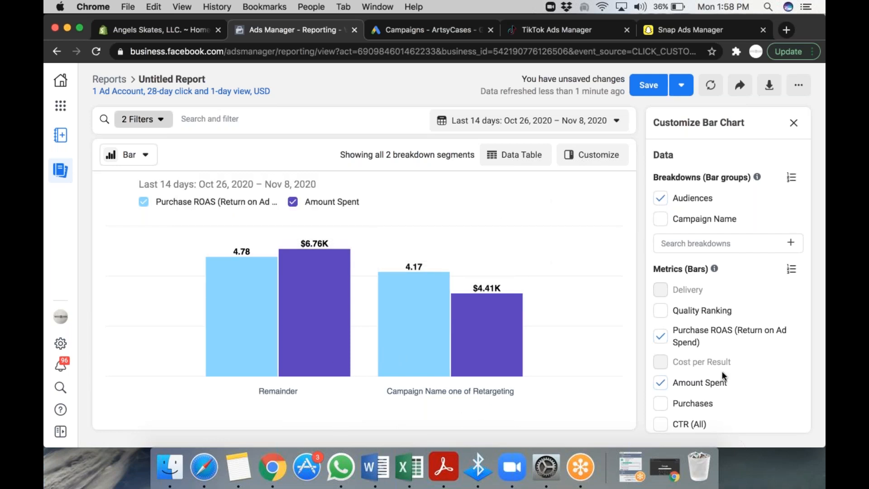
{"action": "left_click", "coordinate": [661, 403]}
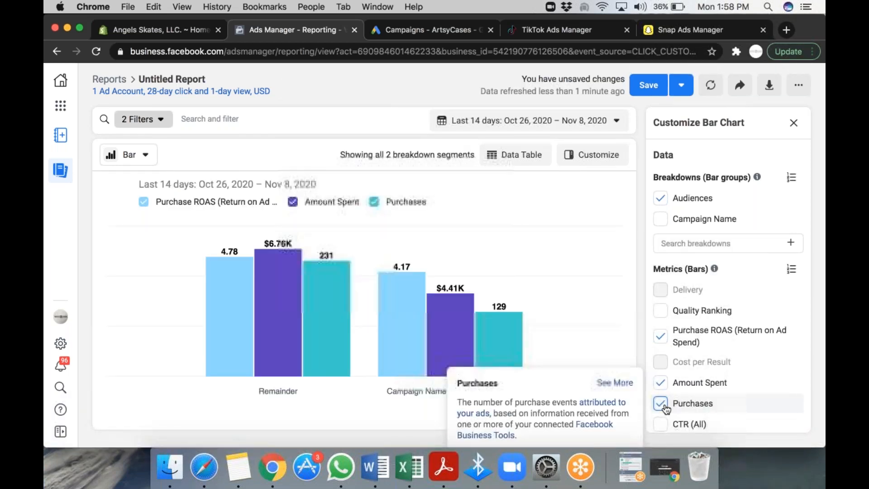
{"action": "left_click", "coordinate": [662, 404]}
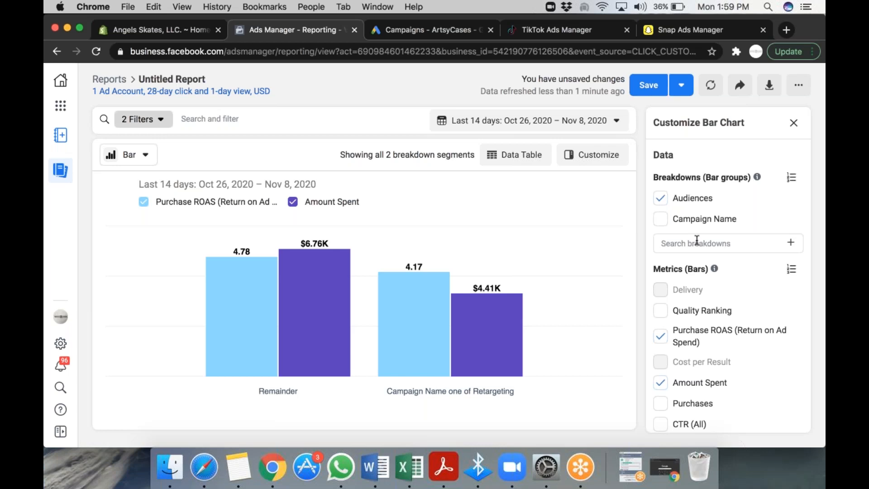
{"action": "mouse_move", "coordinate": [688, 338]}
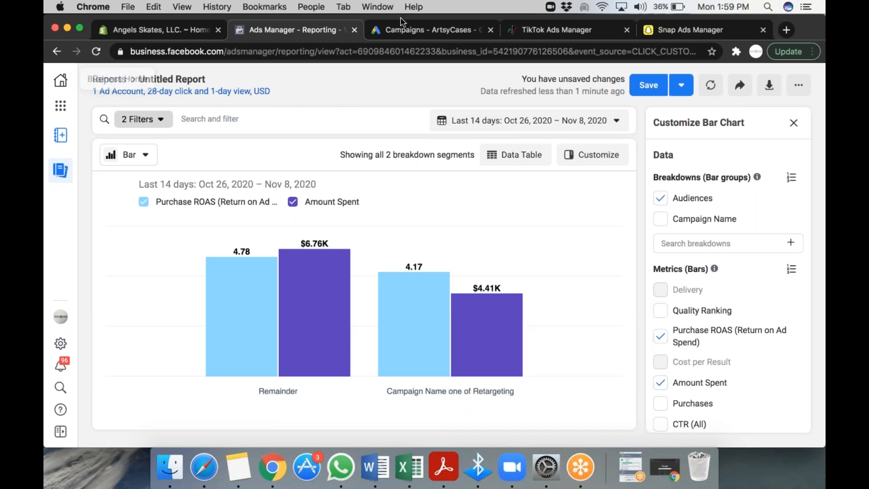
Open the Ads Manager Campaigns page in a new browser tab and check the names of the active campaigns.
{"action": "left_click", "coordinate": [786, 30]}
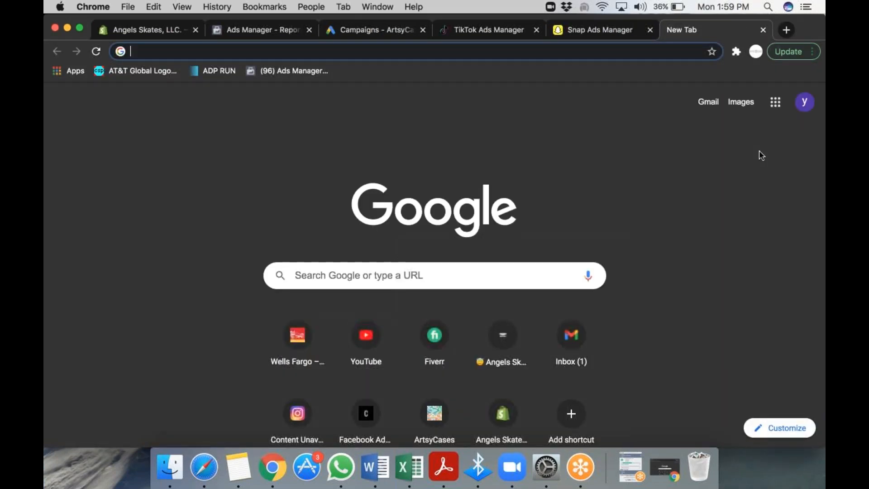
{"action": "type", "text": "facebook.com"}
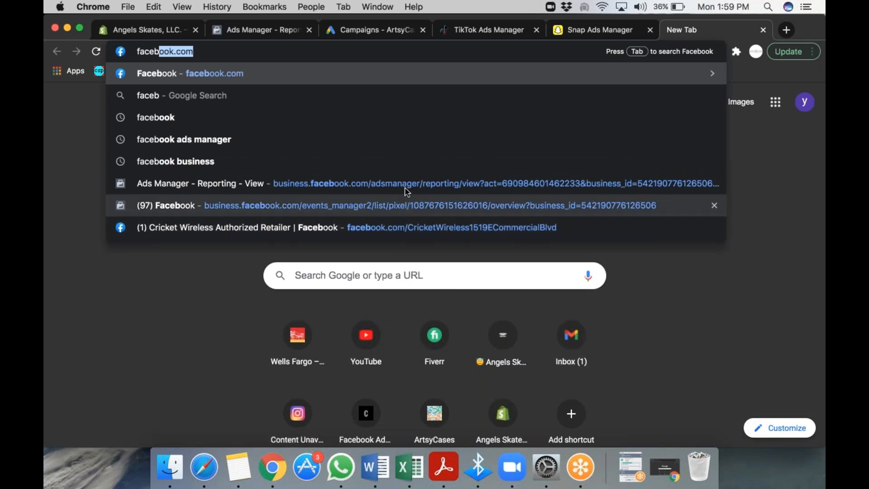
{"action": "left_click", "coordinate": [405, 184]}
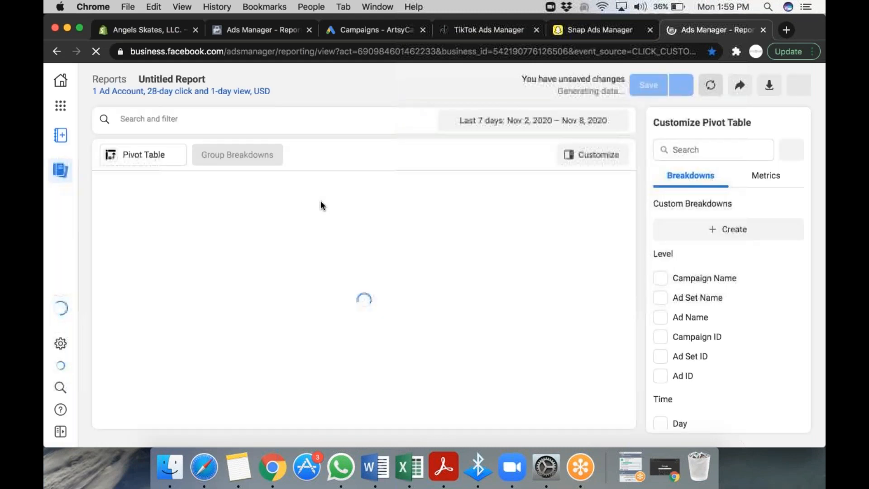
{"action": "left_click", "coordinate": [63, 108]}
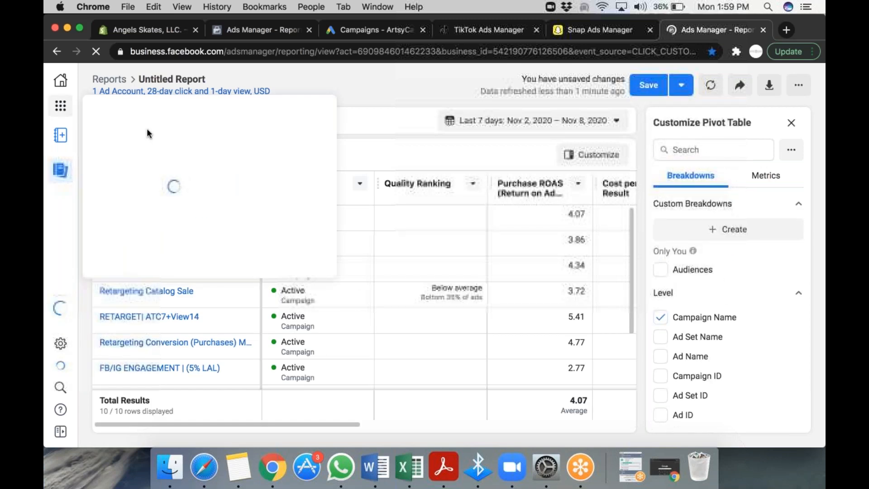
{"action": "left_click", "coordinate": [132, 147]}
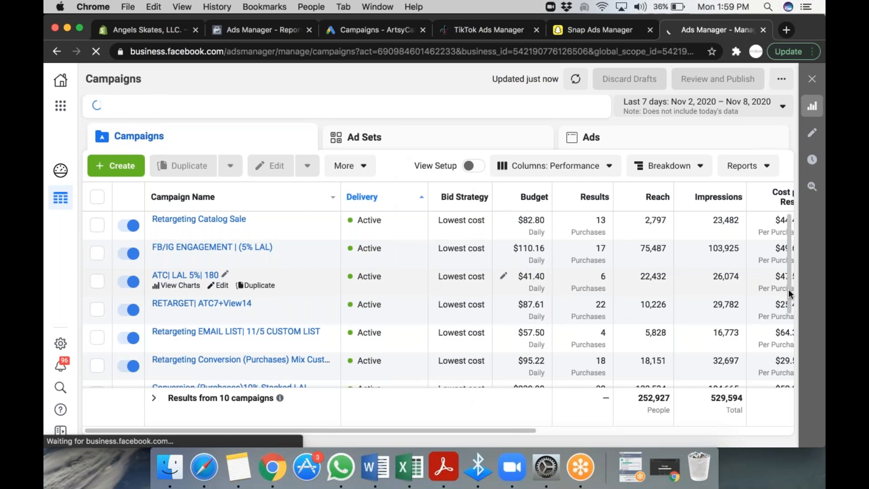
{"action": "scroll", "coordinate": [787, 311], "scroll_direction": "down", "scroll_amount": 2}
{"action": "scroll", "coordinate": [786, 316], "scroll_direction": "down", "scroll_amount": 4}
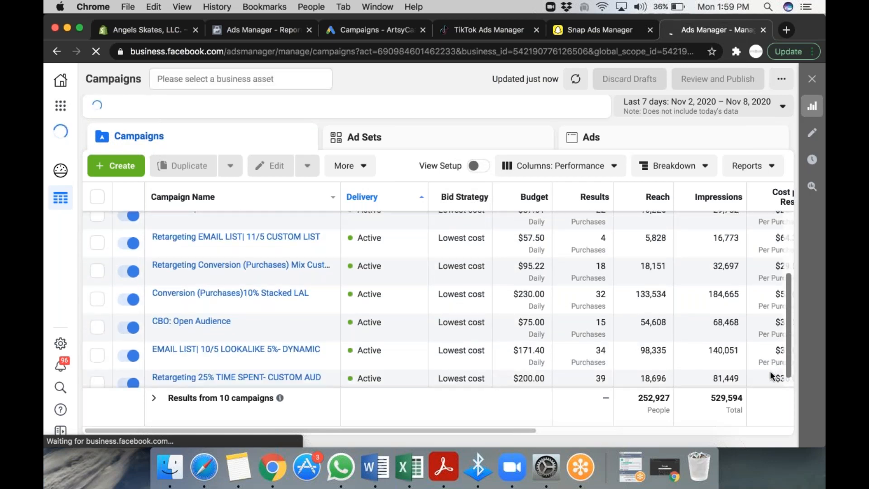
{"action": "scroll", "coordinate": [772, 369], "scroll_direction": "down", "scroll_amount": 1}
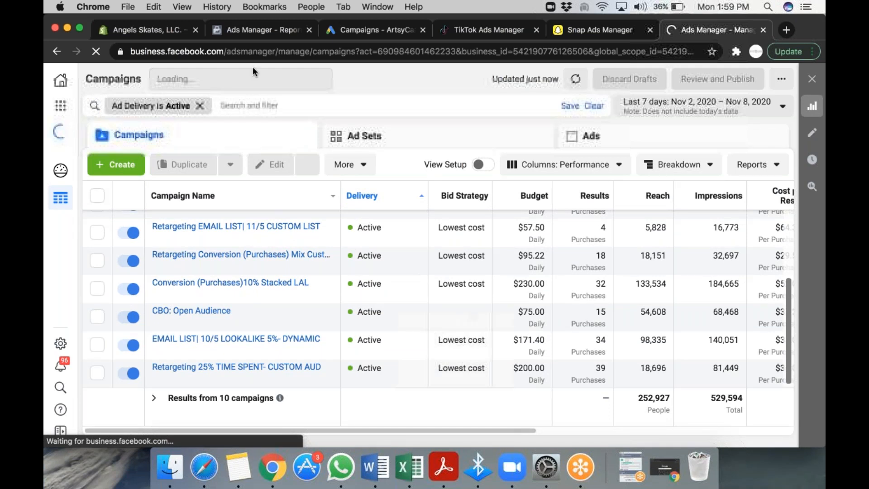
Return to the untitled report, check its applied filters, and display it as a pivot table.
{"action": "left_click", "coordinate": [262, 32]}
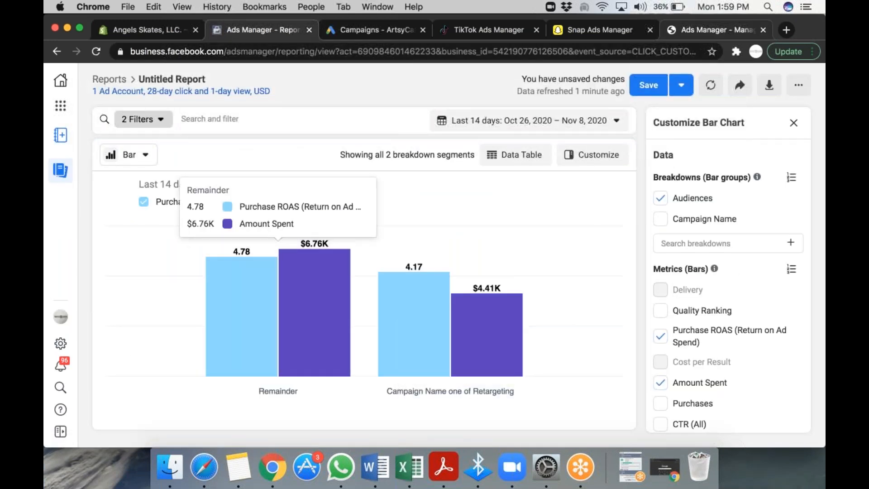
{"action": "left_click", "coordinate": [165, 126]}
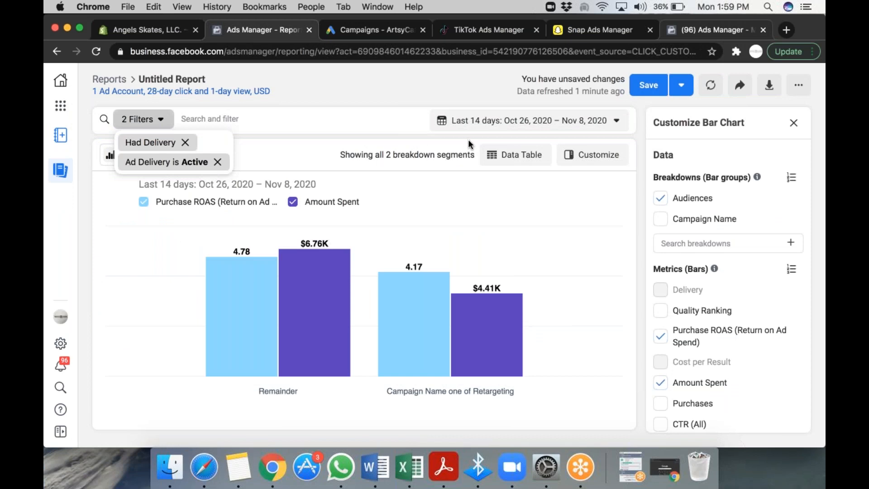
{"action": "left_click", "coordinate": [372, 118]}
{"action": "left_click", "coordinate": [146, 155]}
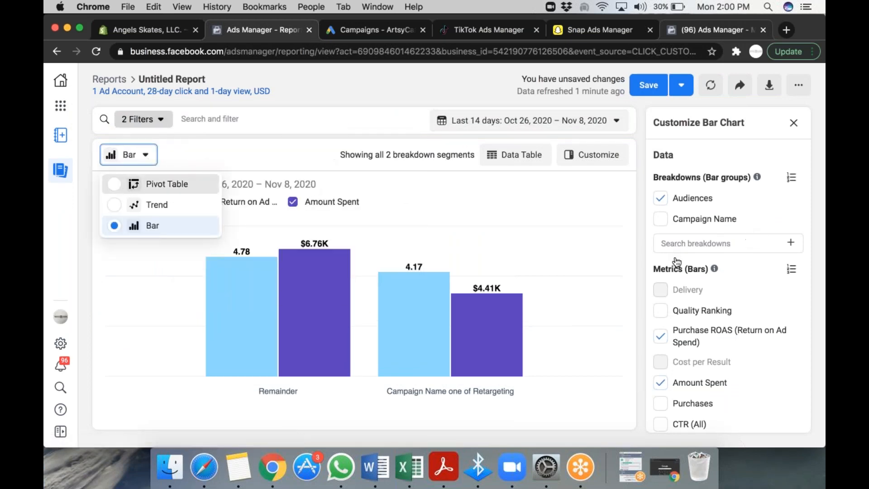
{"action": "left_click", "coordinate": [181, 185]}
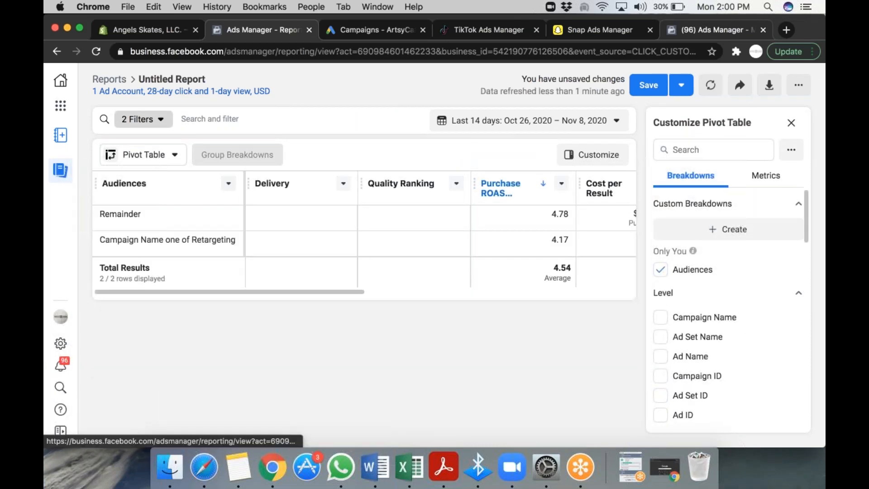
Filter the report to campaigns whose Campaign Name contains 5%.
{"action": "left_click", "coordinate": [255, 118]}
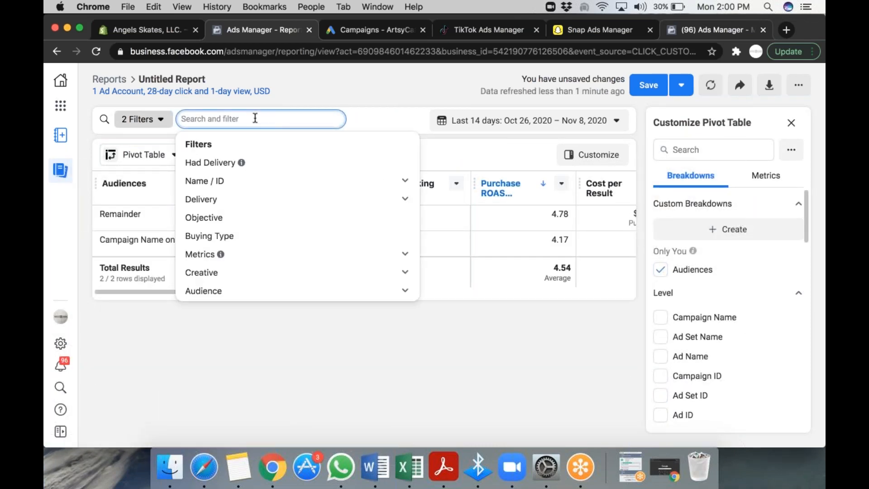
{"action": "left_click", "coordinate": [600, 30]}
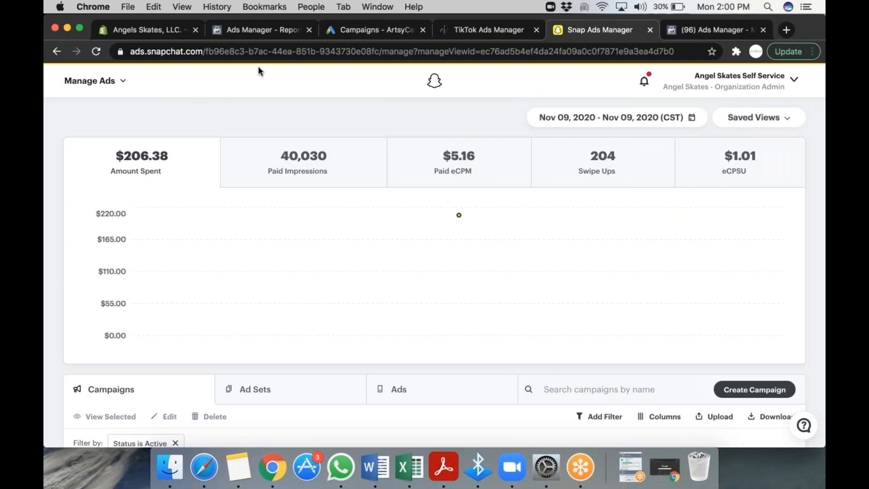
{"action": "left_click", "coordinate": [265, 31]}
{"action": "left_click", "coordinate": [600, 30]}
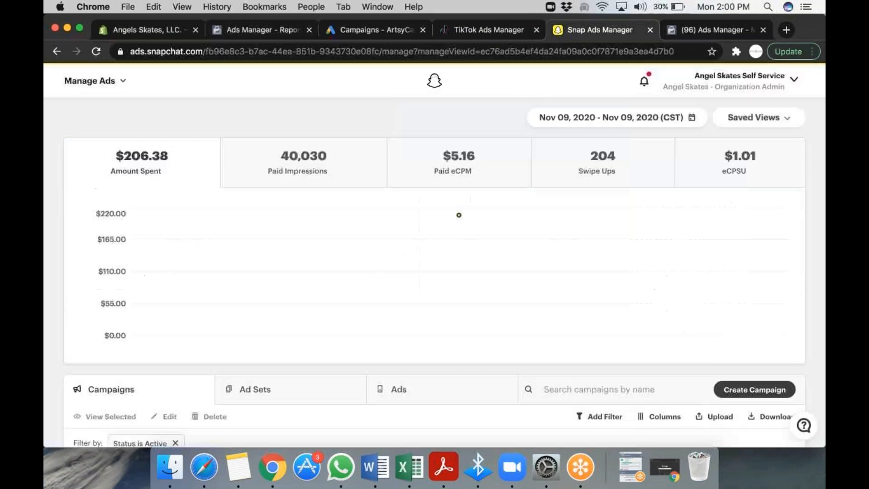
{"action": "left_click", "coordinate": [239, 32]}
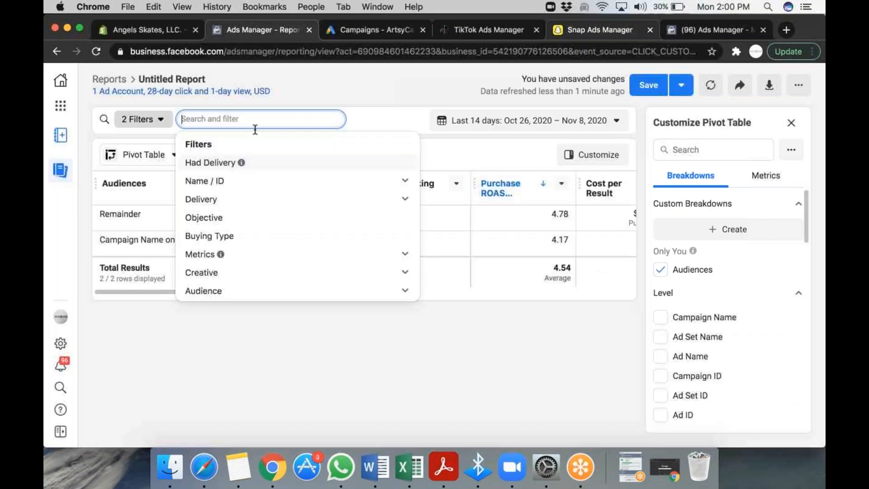
{"action": "type", "text": "5%"}
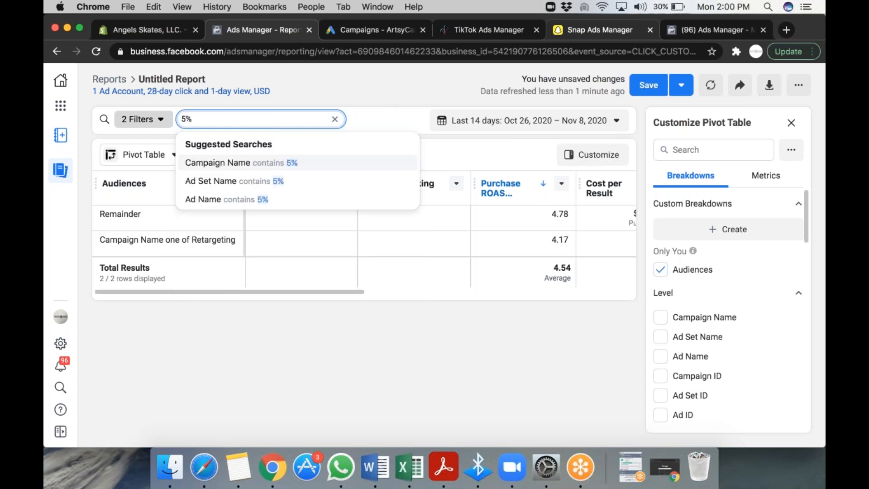
{"action": "left_click", "coordinate": [249, 165]}
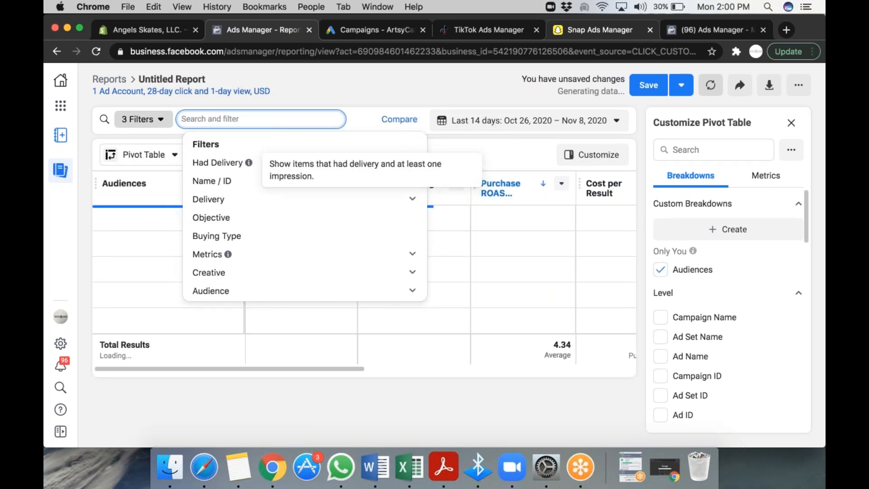
{"action": "left_click", "coordinate": [439, 137]}
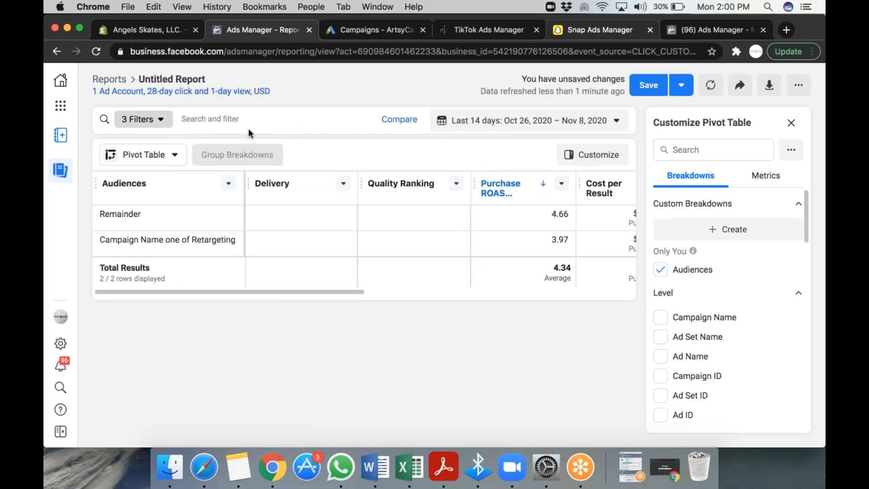
Replace the report's Campaign Name filter with a filter for Ad Set Name containing 5%.
{"action": "left_click", "coordinate": [220, 121]}
{"action": "type", "text": "5%"}
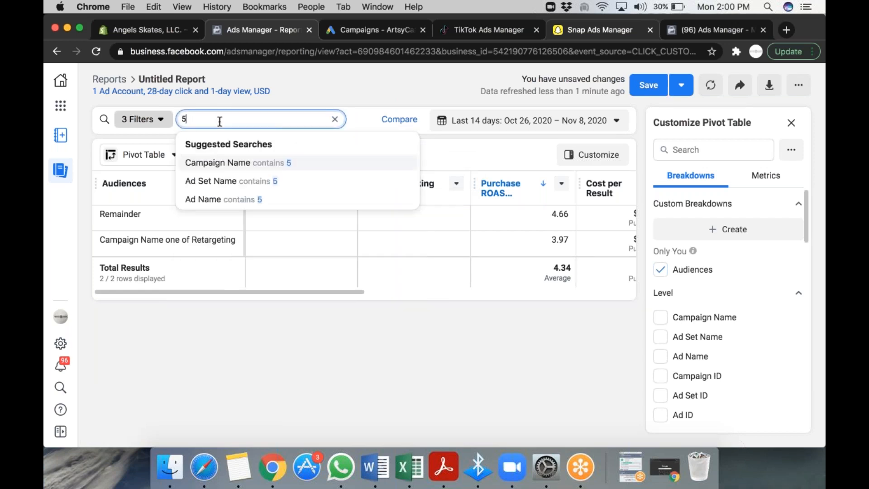
{"action": "left_click", "coordinate": [229, 181]}
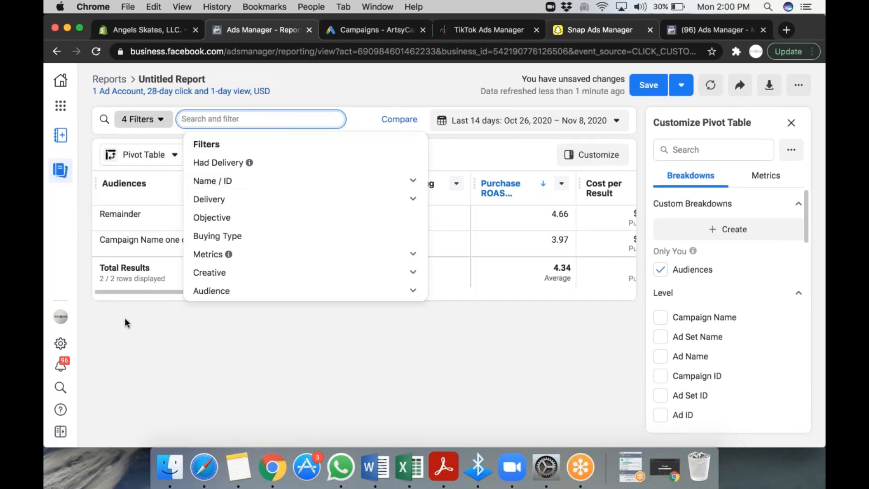
{"action": "left_click", "coordinate": [125, 318]}
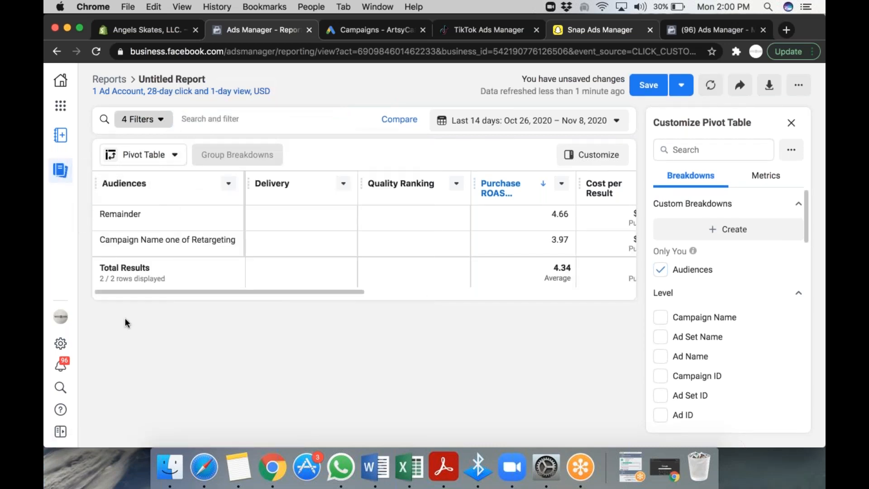
{"action": "left_click", "coordinate": [163, 118]}
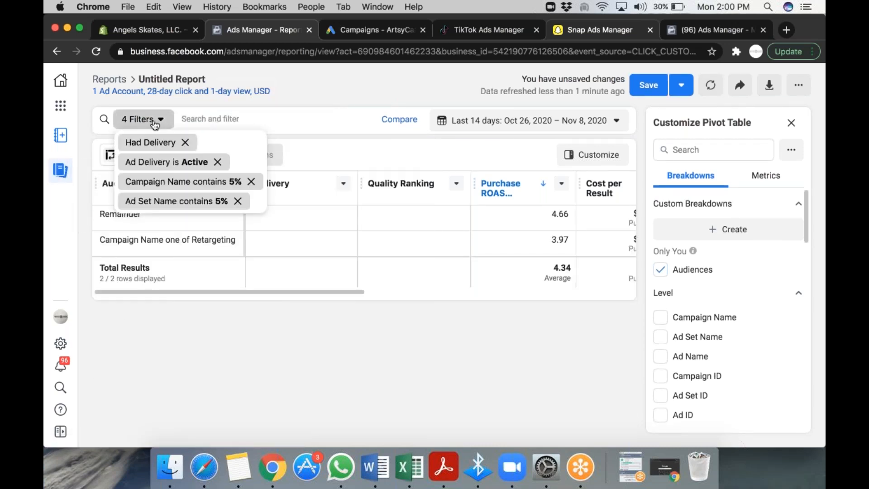
{"action": "left_click", "coordinate": [250, 182]}
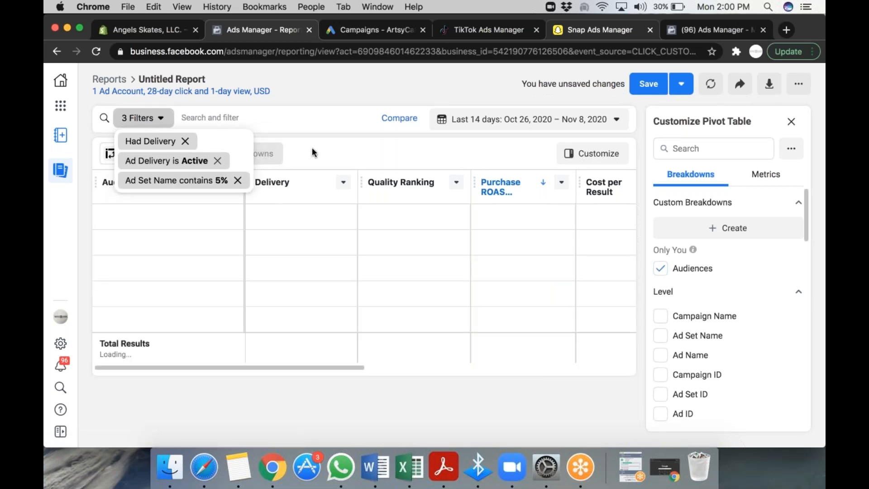
{"action": "left_click", "coordinate": [321, 134]}
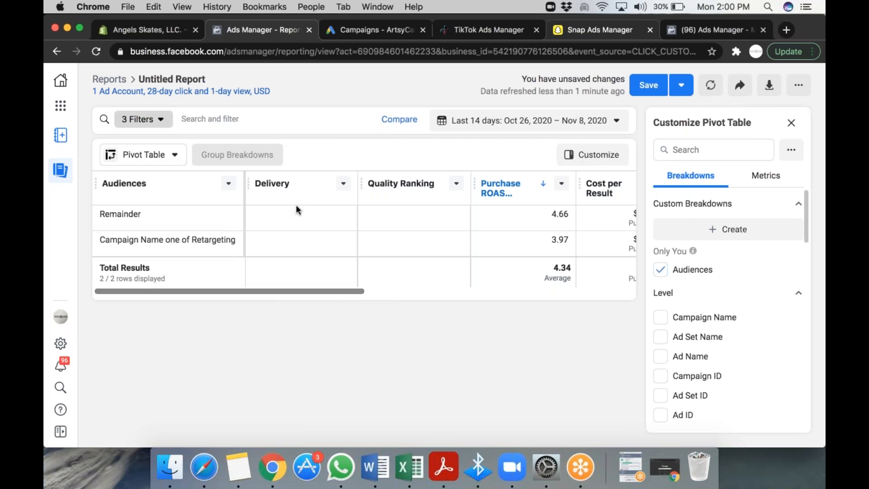
Remove the Audiences column from the pivot table.
{"action": "left_click", "coordinate": [229, 183]}
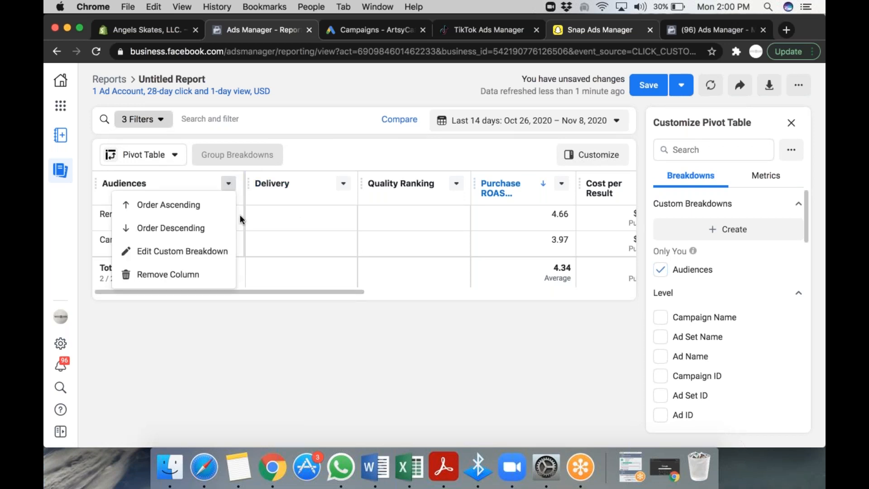
{"action": "left_click", "coordinate": [190, 274]}
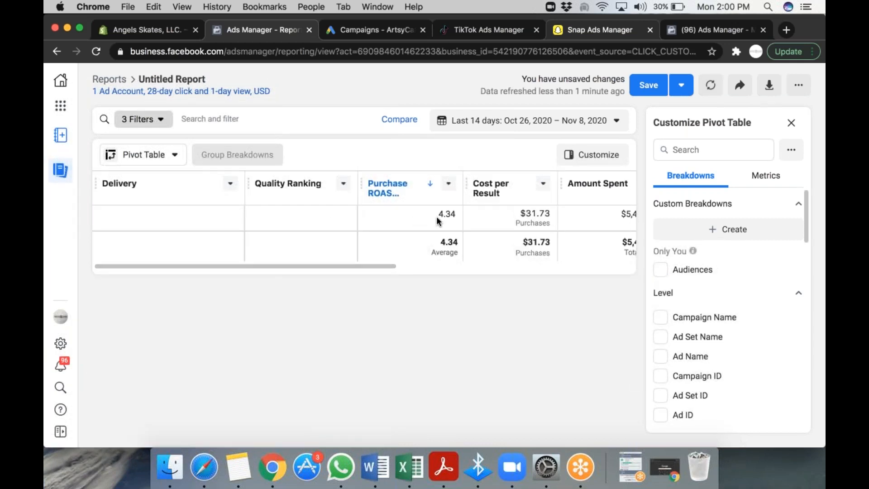
{"action": "left_click", "coordinate": [281, 118]}
Change the Ad Set Name filter to contain 10% and apply it.
{"action": "left_click", "coordinate": [142, 119]}
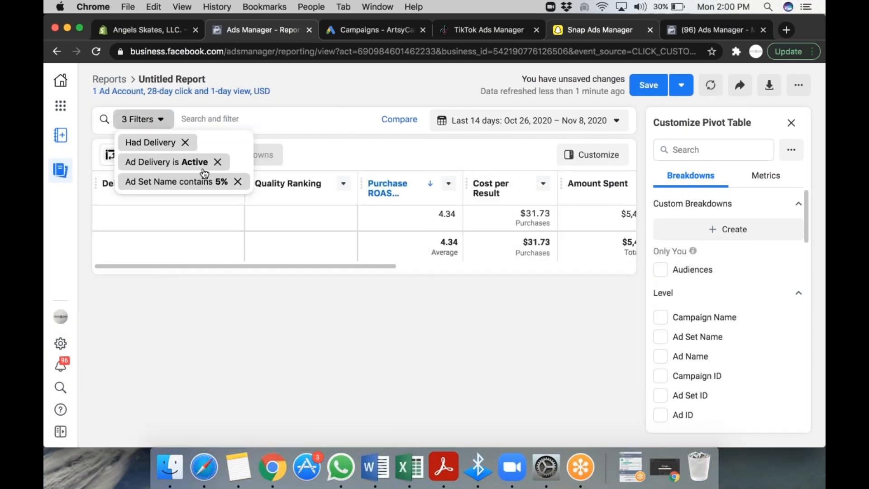
{"action": "left_click", "coordinate": [180, 182]}
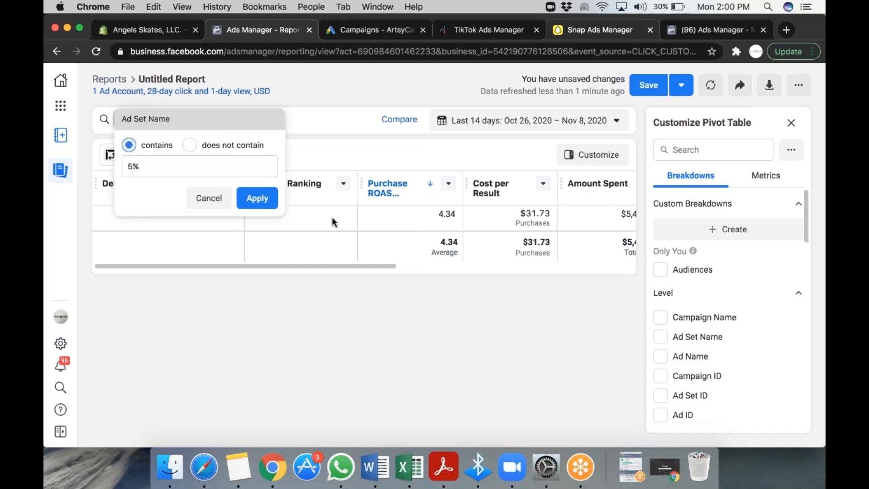
{"action": "left_click", "coordinate": [131, 166]}
{"action": "key", "text": "BackSpace"}
{"action": "key", "text": "BackSpace"}
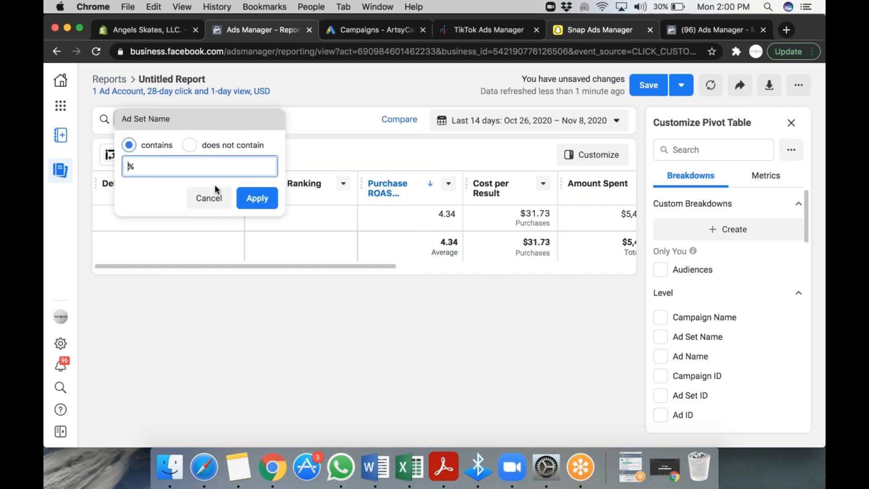
{"action": "left_click", "coordinate": [148, 30]}
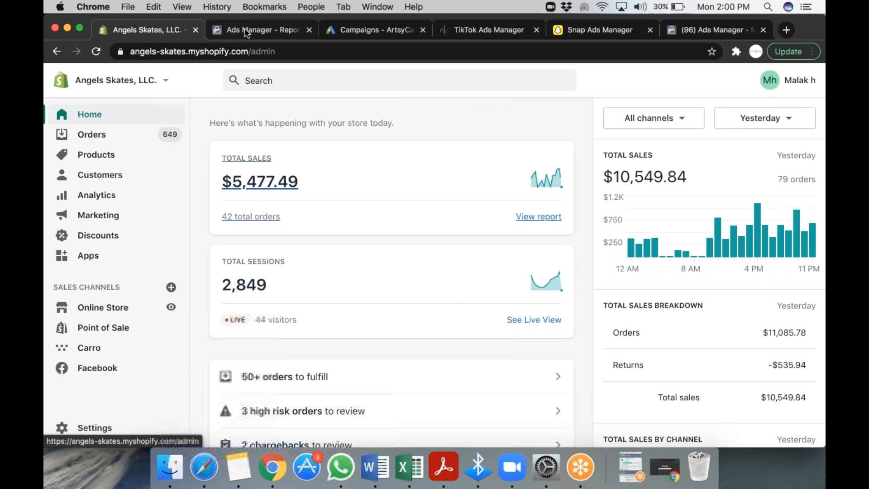
{"action": "left_click", "coordinate": [245, 32]}
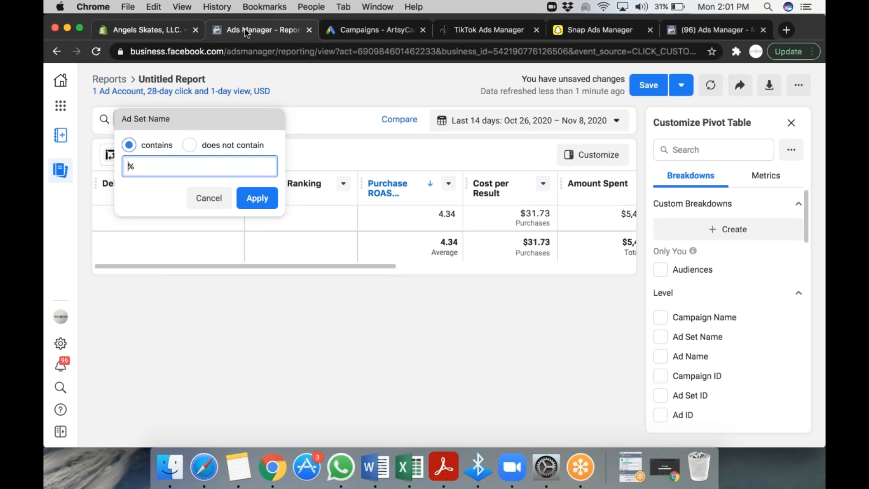
{"action": "type", "text": "10"}
{"action": "left_click", "coordinate": [273, 200]}
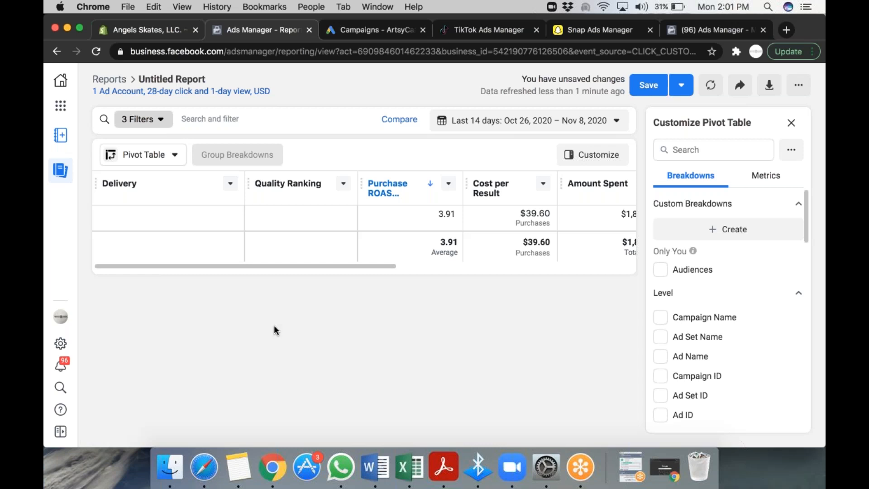
Break the report down by Ad Set Name and remove the Ad Set Name filter.
{"action": "left_click", "coordinate": [706, 30]}
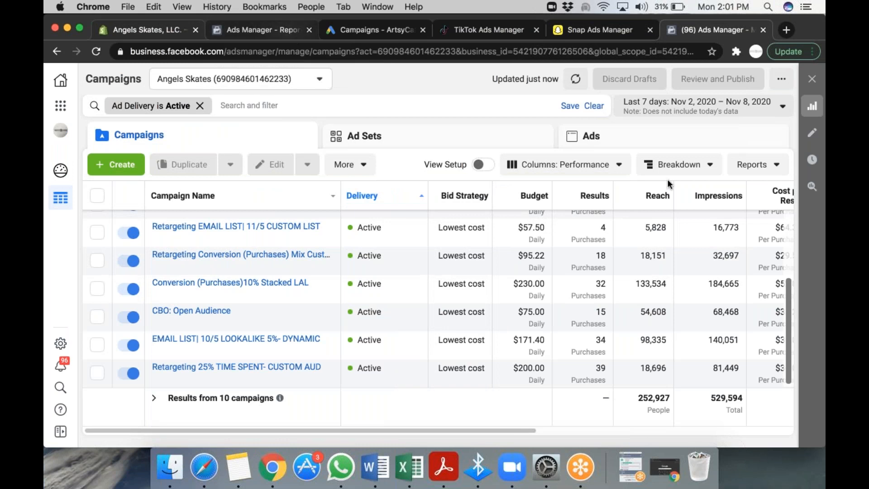
{"action": "left_click", "coordinate": [284, 32]}
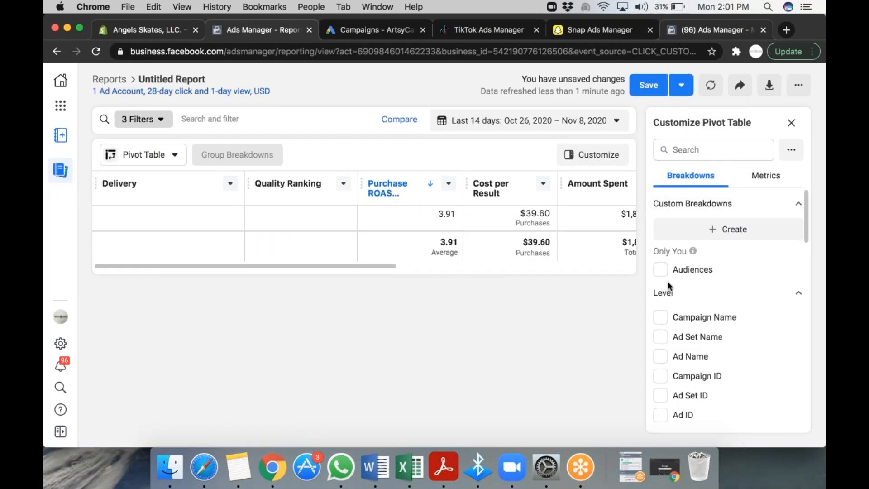
{"action": "left_click", "coordinate": [660, 336]}
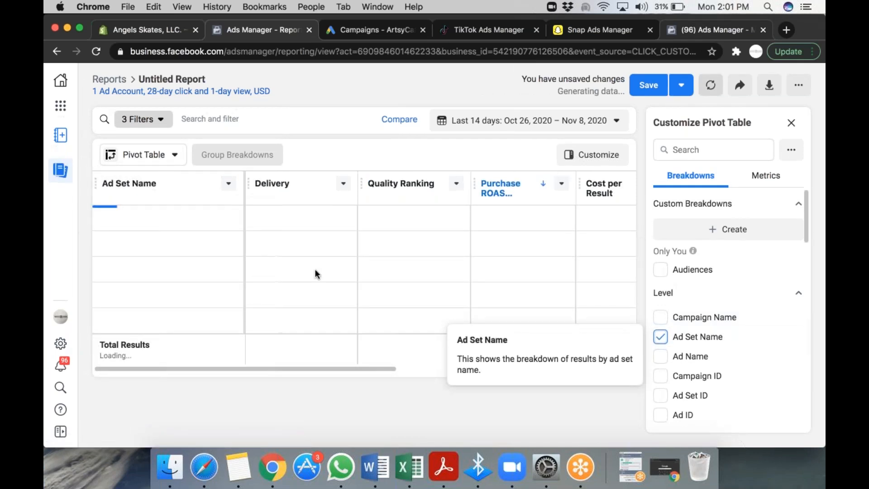
{"action": "mouse_move", "coordinate": [171, 128]}
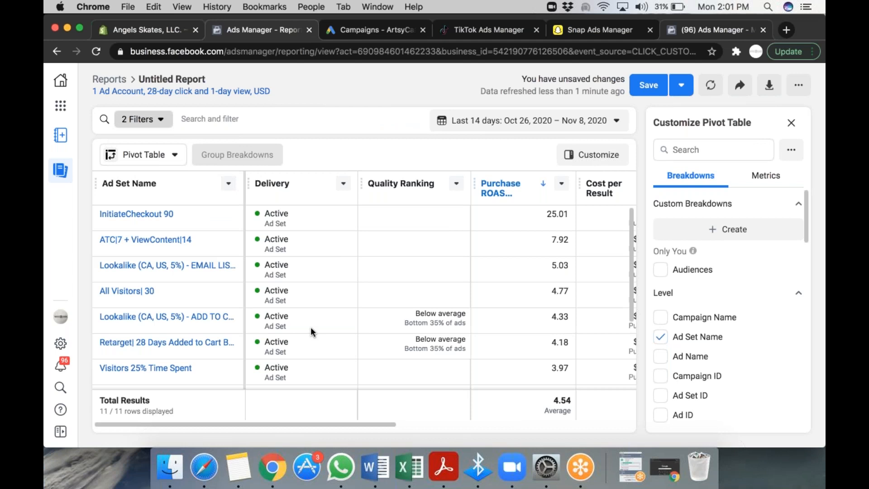
Widen the Ad Set Name column to show the full names and review the listed ad sets.
{"action": "left_click_drag", "start_coordinate": [629, 281], "coordinate": [627, 342]}
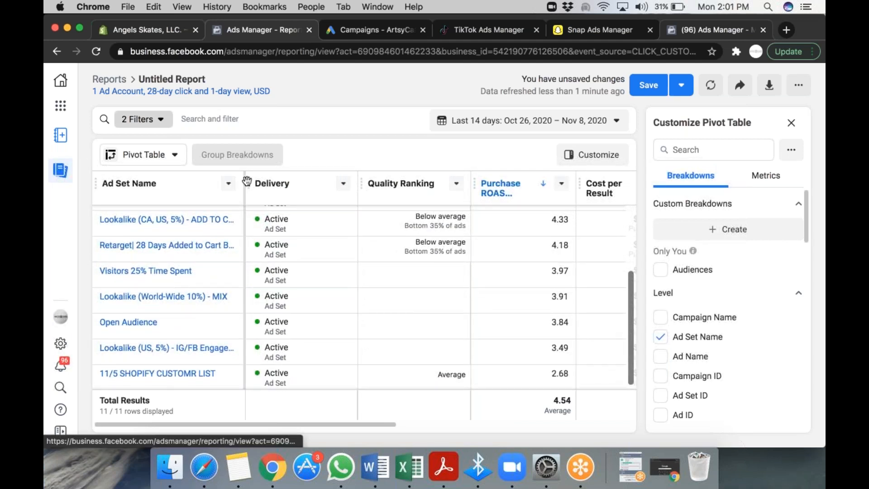
{"action": "left_click_drag", "start_coordinate": [247, 181], "coordinate": [311, 181]}
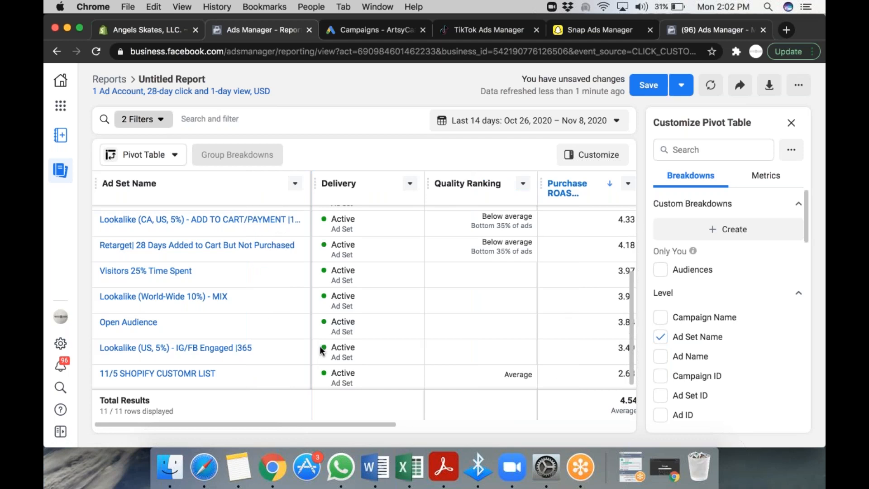
{"action": "left_click_drag", "start_coordinate": [628, 324], "coordinate": [625, 259]}
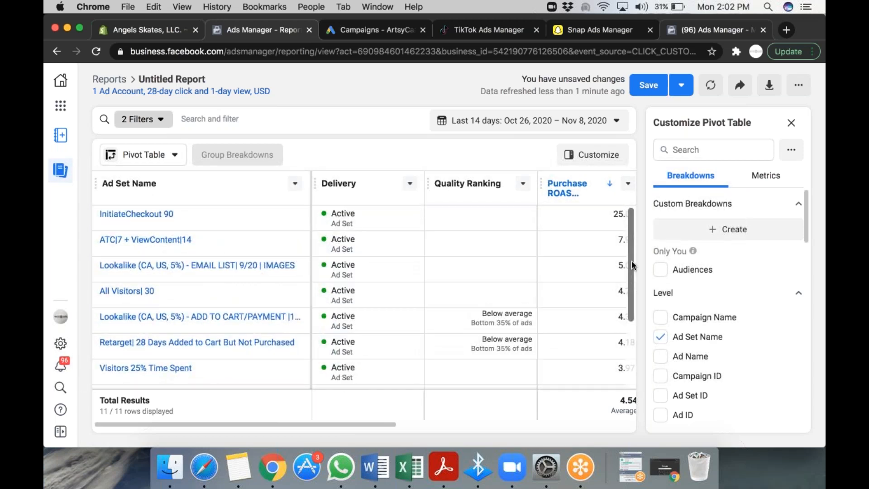
Look through the metrics available for the pivot table, including Performance and Engagement, and return to its breakdowns.
{"action": "left_click", "coordinate": [775, 186]}
{"action": "left_click", "coordinate": [692, 150]}
{"action": "key", "text": "super+s"}
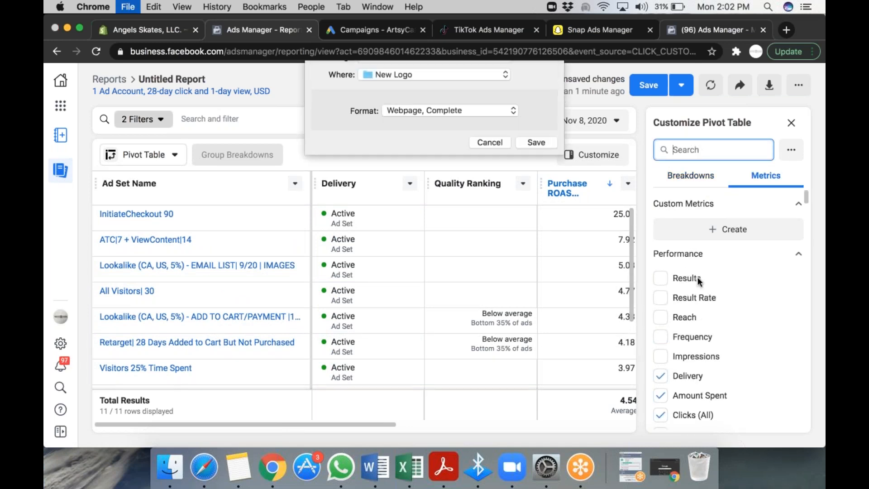
{"action": "left_click", "coordinate": [484, 185]}
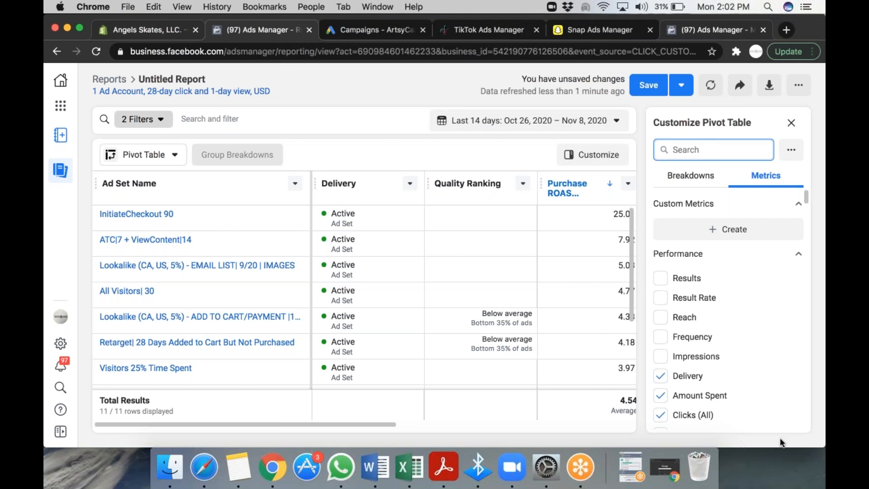
{"action": "mouse_move", "coordinate": [805, 197]}
{"action": "left_mouse_down"}
{"action": "mouse_move", "coordinate": [807, 224]}
{"action": "mouse_move", "coordinate": [807, 215]}
{"action": "left_mouse_up"}
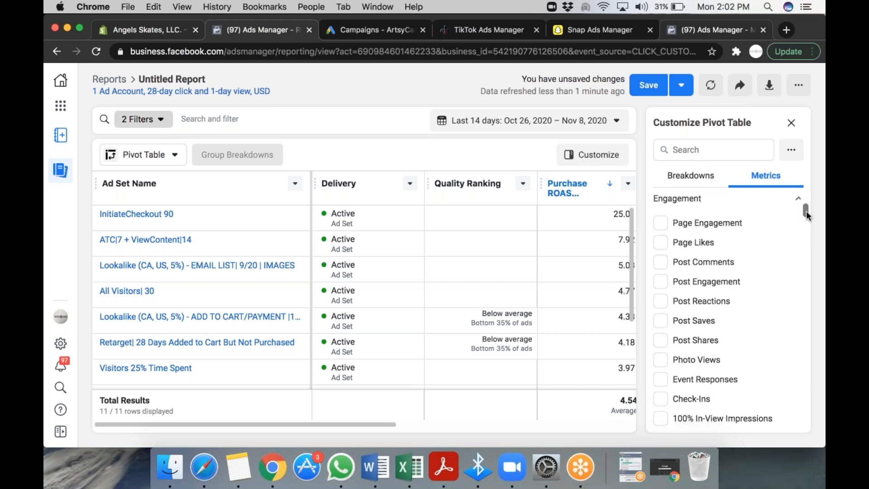
{"action": "left_click_drag", "start_coordinate": [806, 211], "coordinate": [804, 238]}
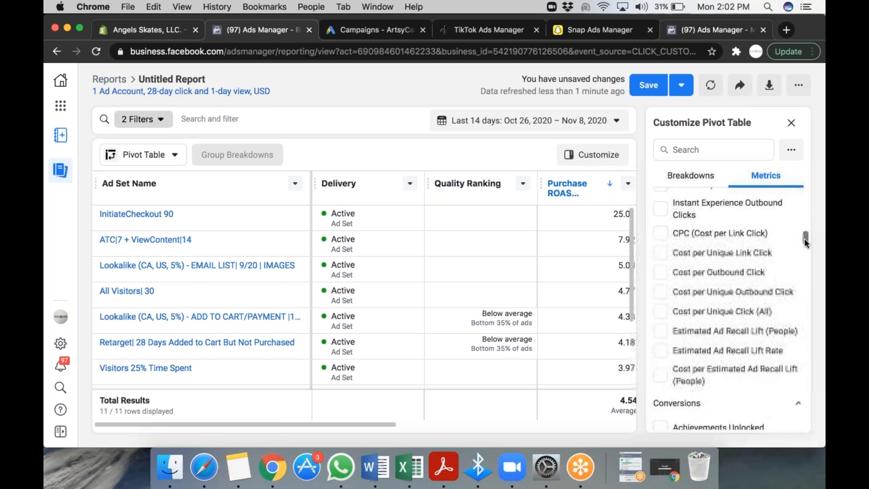
{"action": "left_click", "coordinate": [705, 176]}
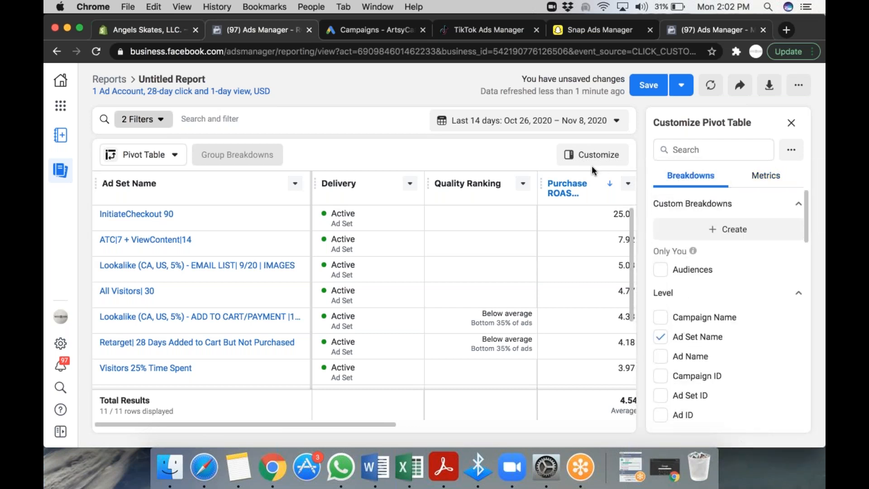
Check which Audience and Metrics options the report can be filtered by.
{"action": "left_click", "coordinate": [209, 115]}
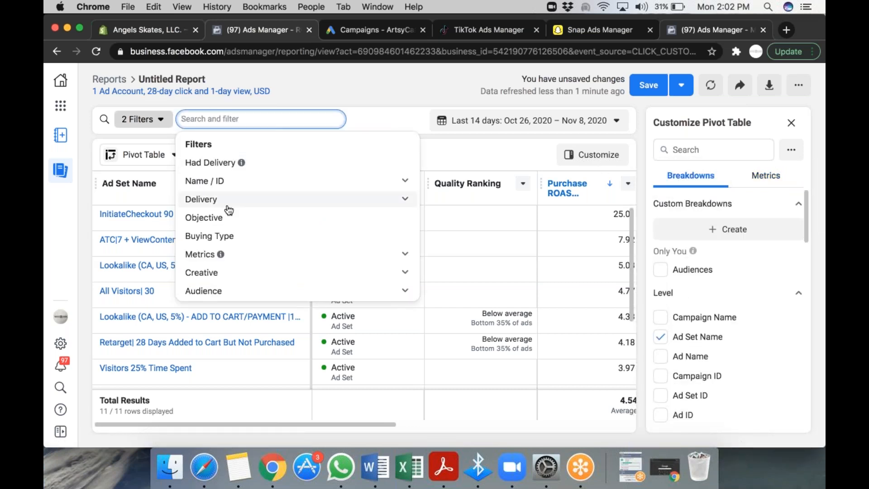
{"action": "left_click", "coordinate": [324, 296]}
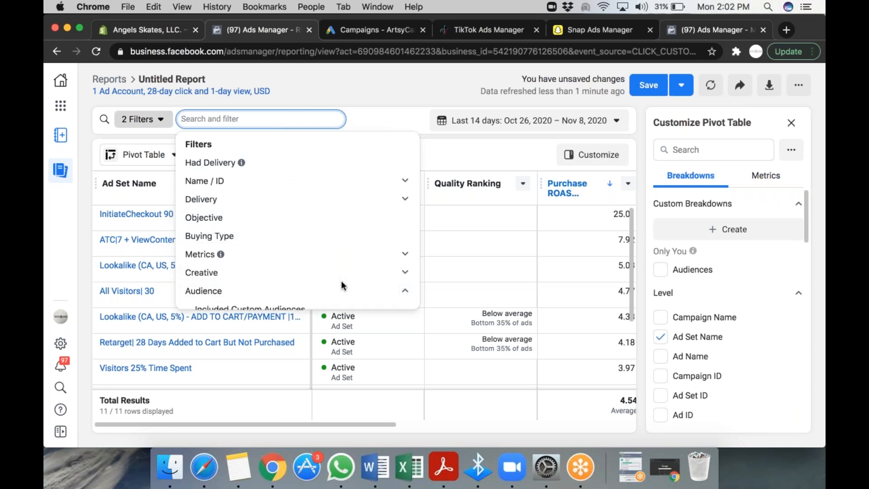
{"action": "left_click", "coordinate": [363, 256]}
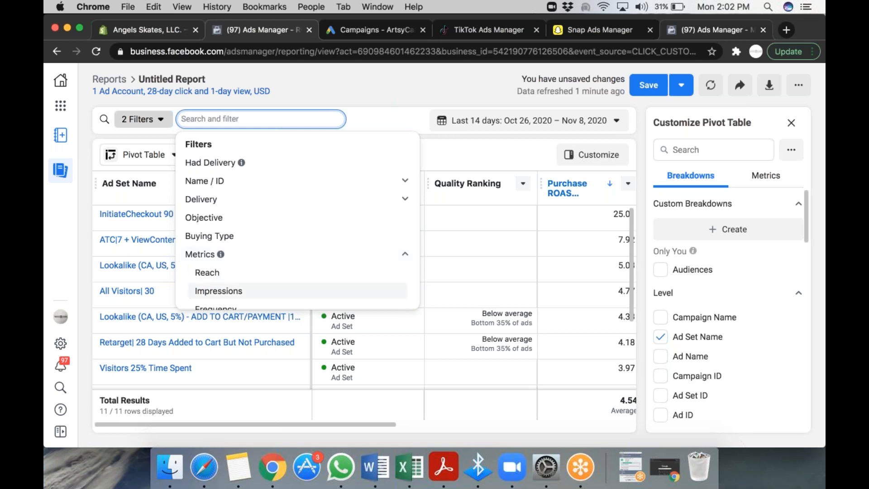
{"action": "left_click", "coordinate": [374, 118]}
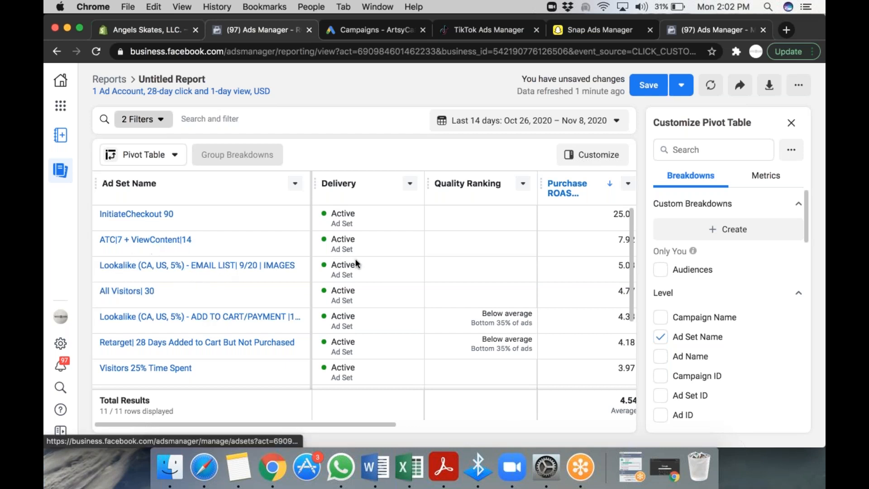
Compare the Purchase ROAS and Cost per Result of the active ad sets.
{"action": "left_click_drag", "start_coordinate": [238, 423], "coordinate": [300, 428]}
{"action": "left_click_drag", "start_coordinate": [477, 239], "coordinate": [496, 240]}
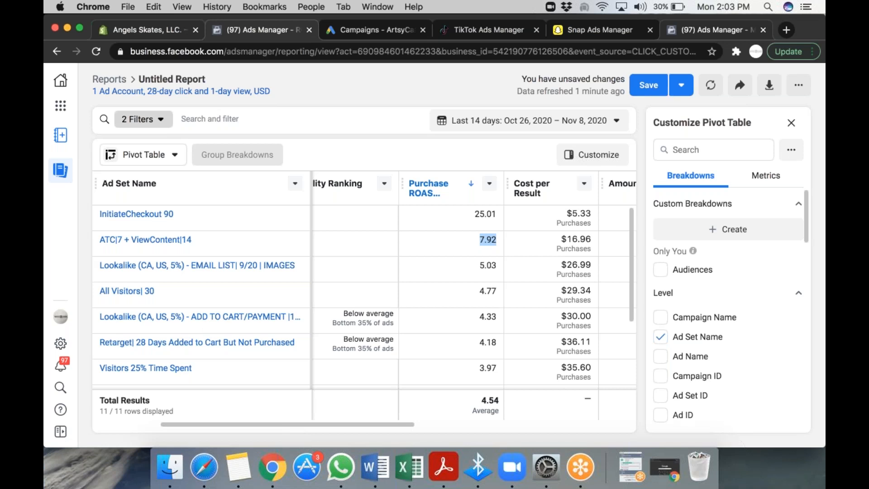
{"action": "left_click", "coordinate": [219, 122]}
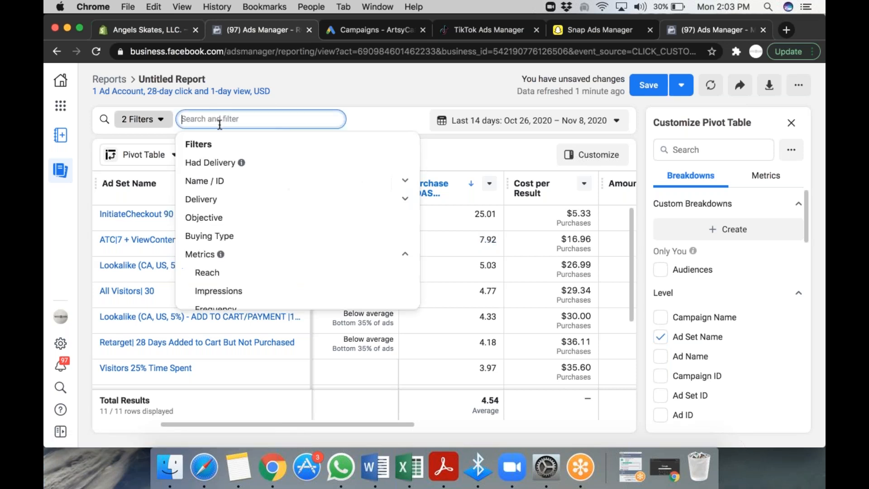
{"action": "left_click", "coordinate": [373, 90]}
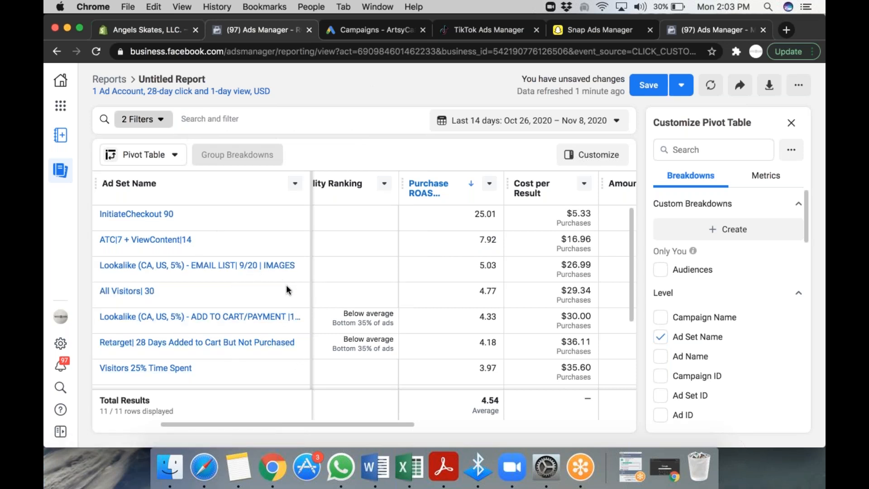
Reload the untitled audience report in Ads Manager to refresh its data.
{"action": "left_click", "coordinate": [233, 123]}
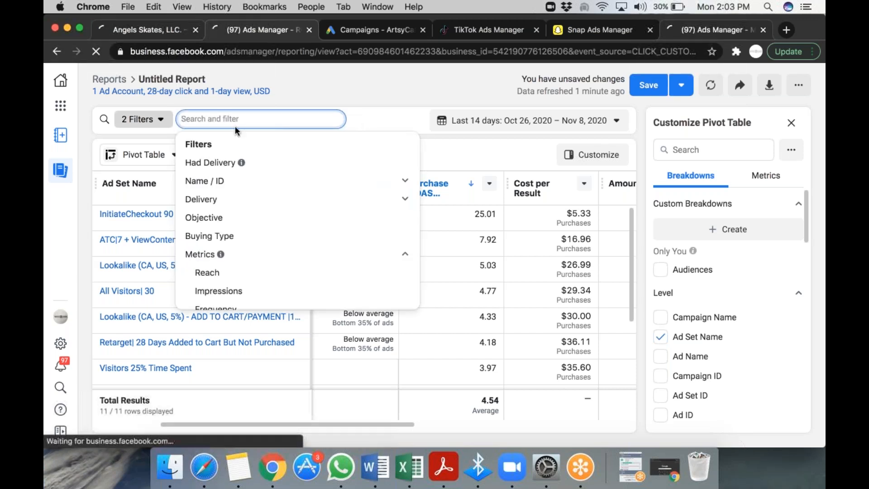
{"action": "key", "text": "super+t"}
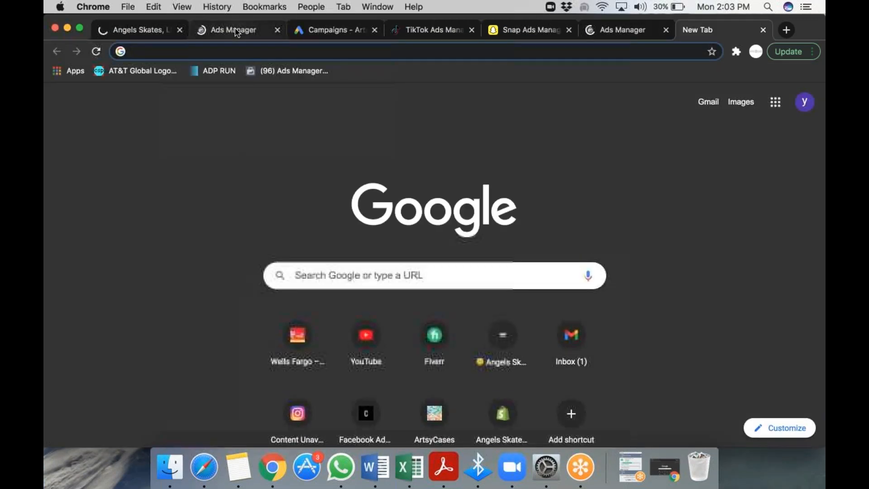
{"action": "left_click", "coordinate": [236, 28]}
{"action": "key", "text": "super+r"}
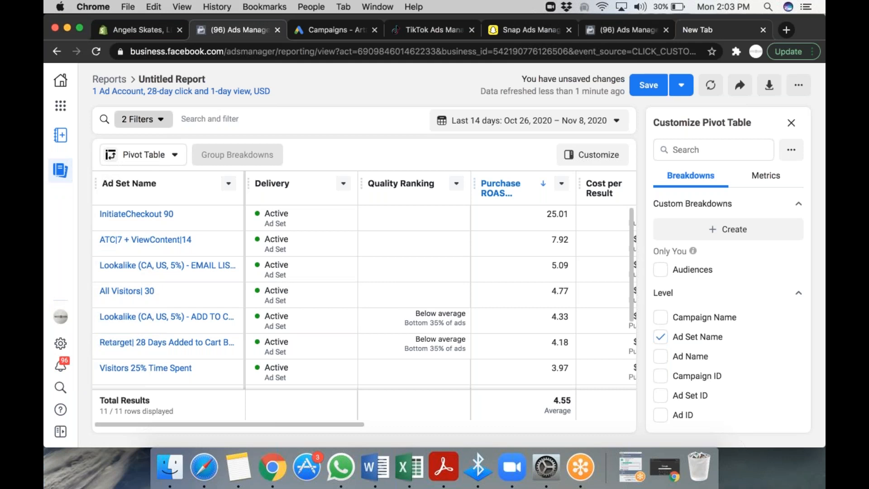
Switch to the Shopify store admin, check today's analytics overview dashboard in a separate tab, and close that tab again.
{"action": "left_click", "coordinate": [150, 33]}
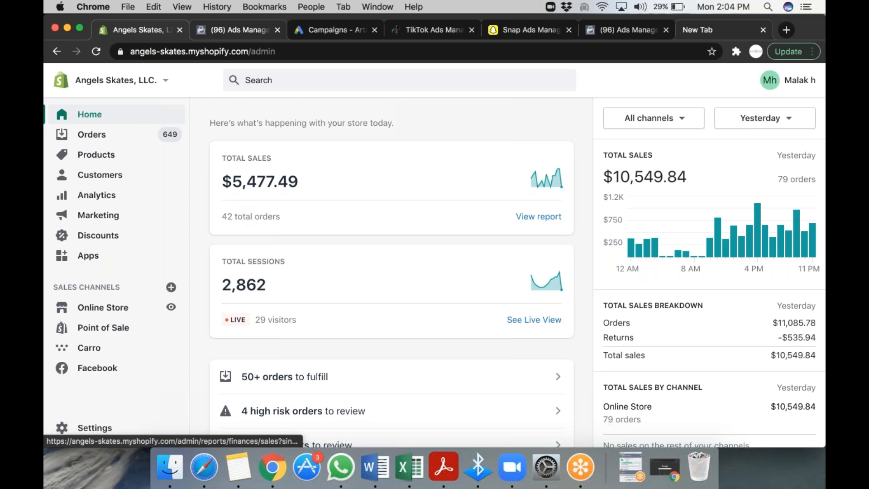
{"action": "left_click", "coordinate": [113, 213], "text": "super"}
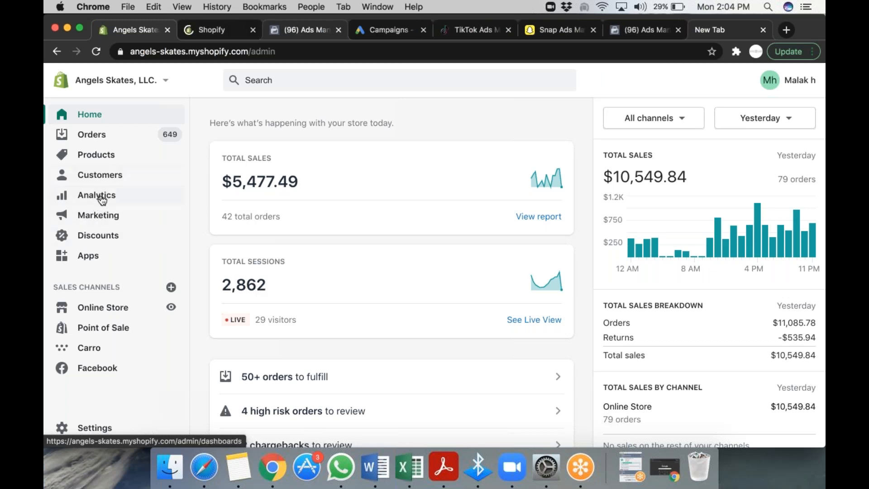
{"action": "left_click", "coordinate": [120, 201], "text": "super"}
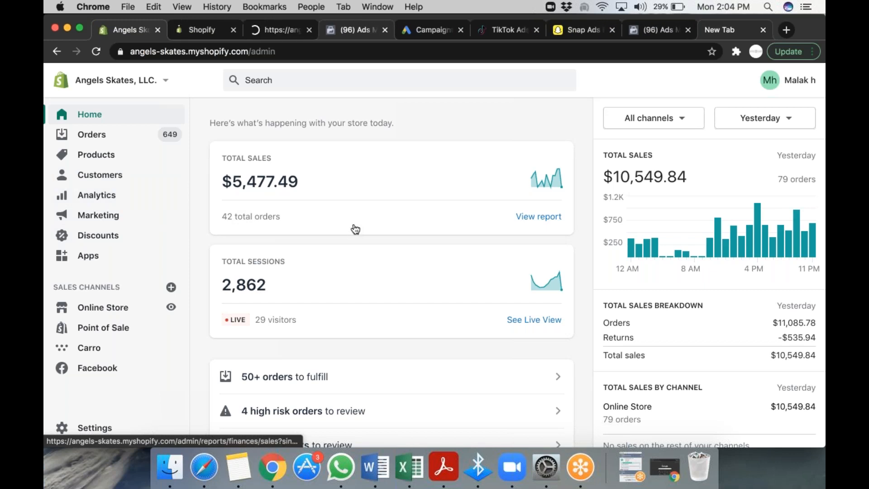
{"action": "left_click", "coordinate": [218, 36]}
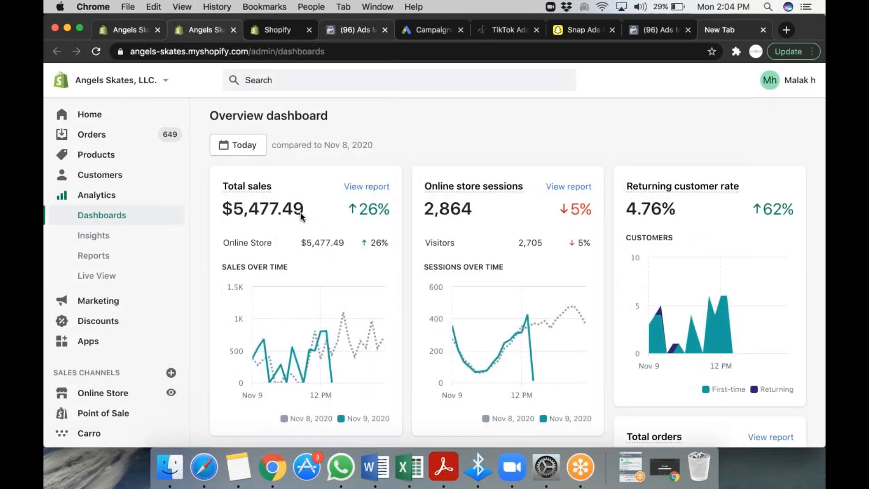
{"action": "left_click", "coordinate": [234, 30]}
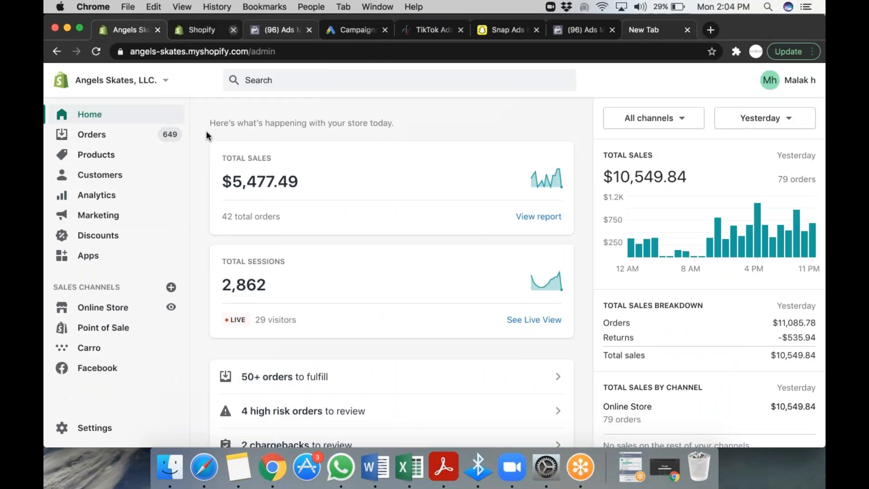
Look through the report categories in the store's Analytics reports, down to Inventory and Custom reports.
{"action": "left_click", "coordinate": [96, 196]}
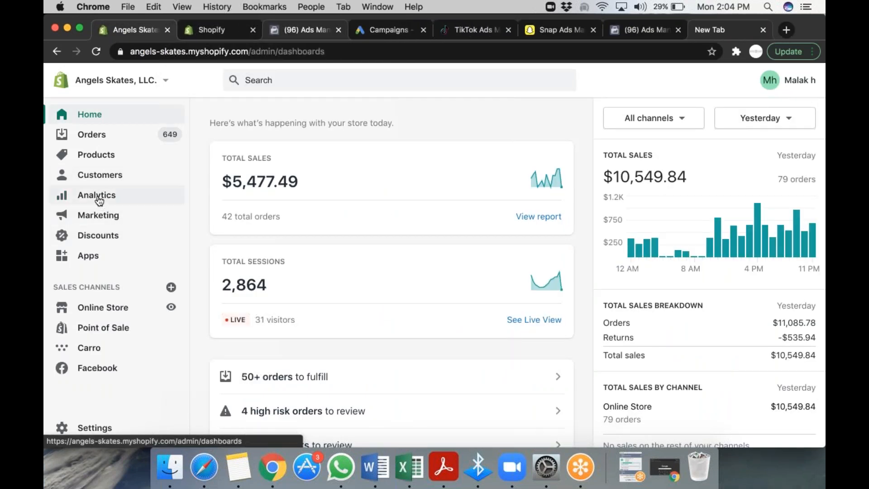
{"action": "left_click", "coordinate": [94, 256]}
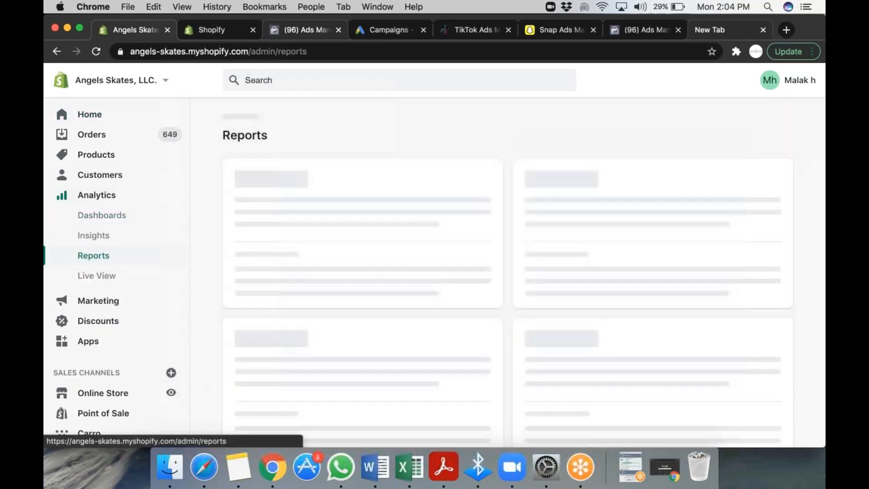
{"action": "scroll", "coordinate": [473, 295], "scroll_direction": "down", "scroll_amount": 4}
{"action": "scroll", "coordinate": [474, 296], "scroll_direction": "down", "scroll_amount": 7}
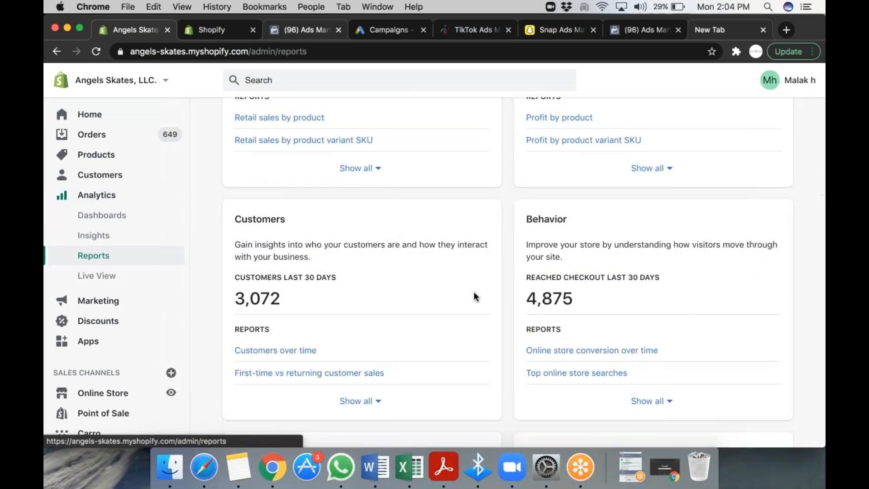
{"action": "scroll", "coordinate": [474, 295], "scroll_direction": "down", "scroll_amount": 9}
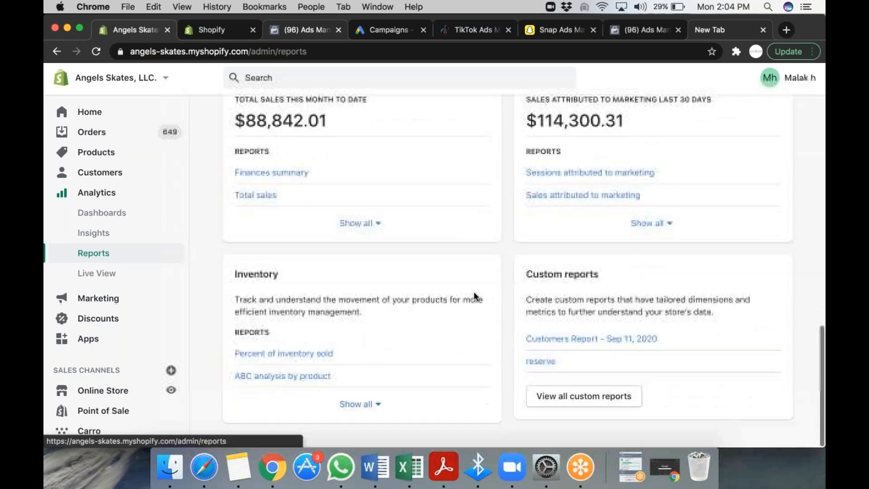
Examine the store home page cards on social source traffic, social source conversion rates and landing page bounce rates.
{"action": "left_click", "coordinate": [83, 113]}
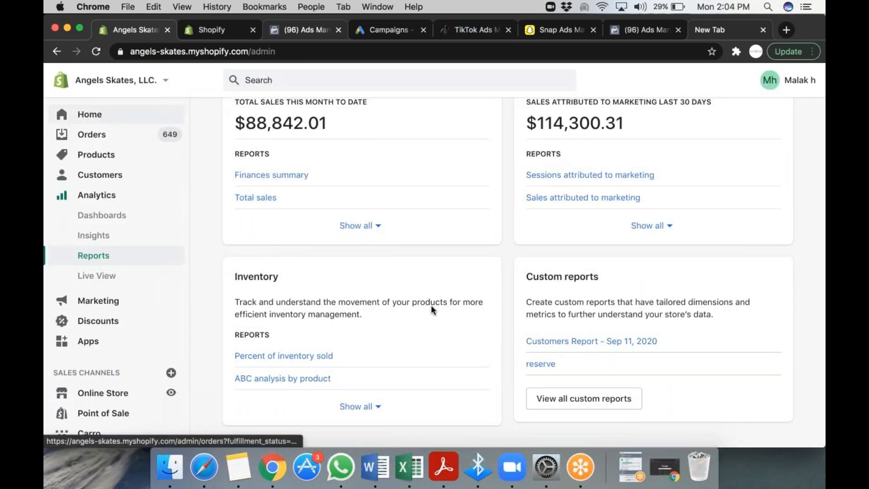
{"action": "scroll", "coordinate": [431, 305], "scroll_direction": "down", "scroll_amount": 8}
{"action": "scroll", "coordinate": [431, 305], "scroll_direction": "down", "scroll_amount": 7}
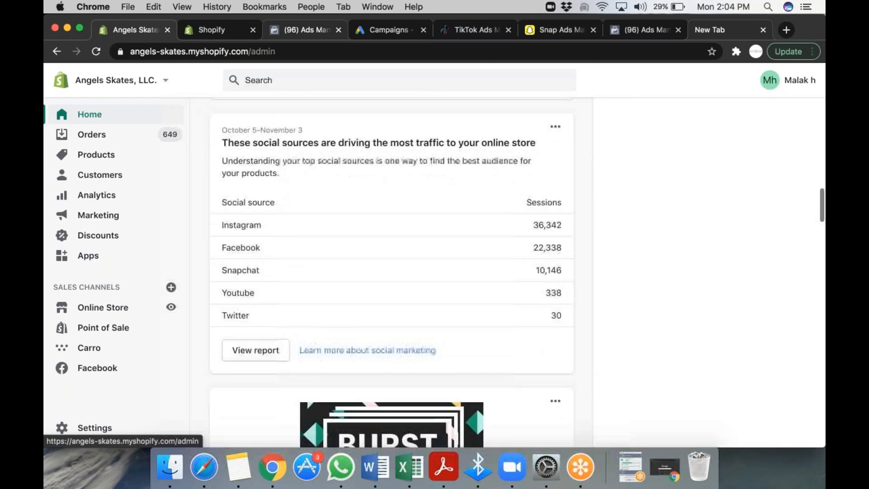
{"action": "scroll", "coordinate": [391, 271], "scroll_direction": "down", "scroll_amount": 6}
{"action": "scroll", "coordinate": [391, 272], "scroll_direction": "up", "scroll_amount": 13}
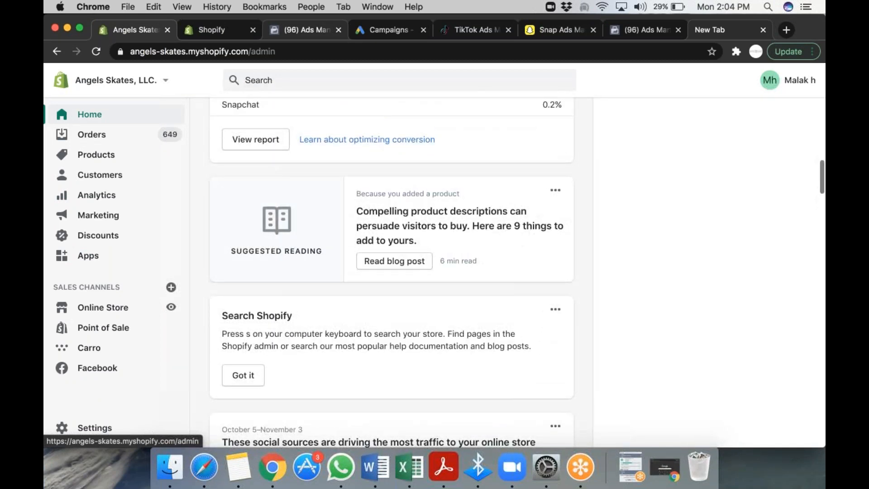
{"action": "scroll", "coordinate": [391, 271], "scroll_direction": "down", "scroll_amount": 20}
{"action": "scroll", "coordinate": [391, 272], "scroll_direction": "down", "scroll_amount": 15}
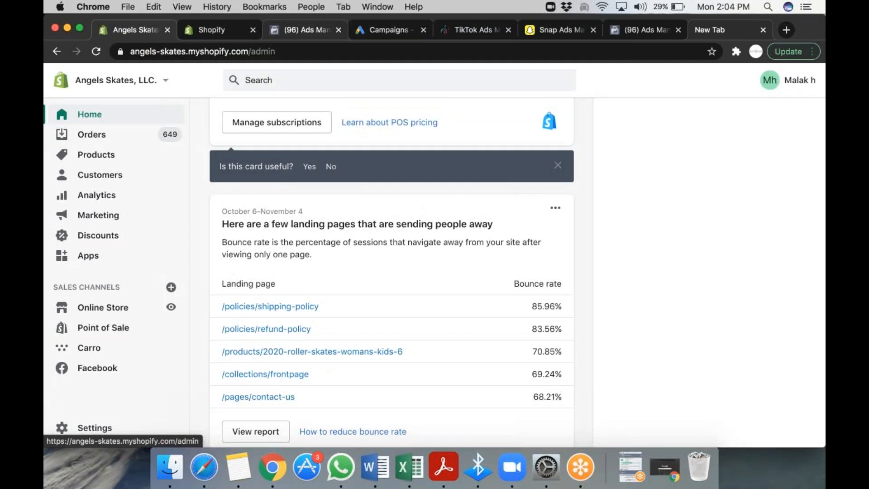
{"action": "scroll", "coordinate": [392, 272], "scroll_direction": "up", "scroll_amount": 20}
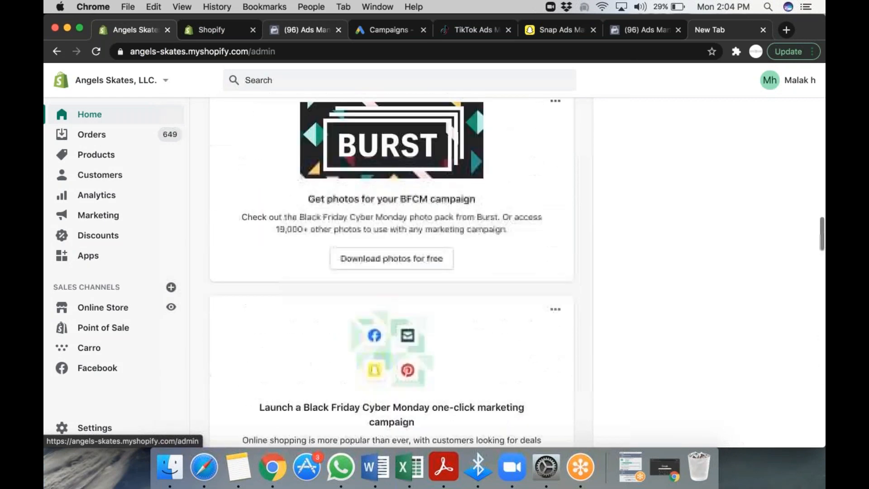
{"action": "scroll", "coordinate": [391, 271], "scroll_direction": "up", "scroll_amount": 20}
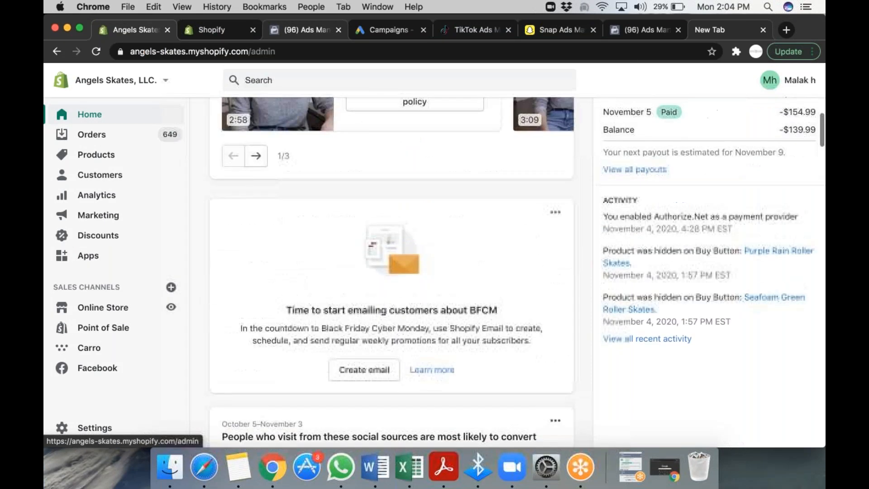
{"action": "scroll", "coordinate": [406, 302], "scroll_direction": "down", "scroll_amount": 10}
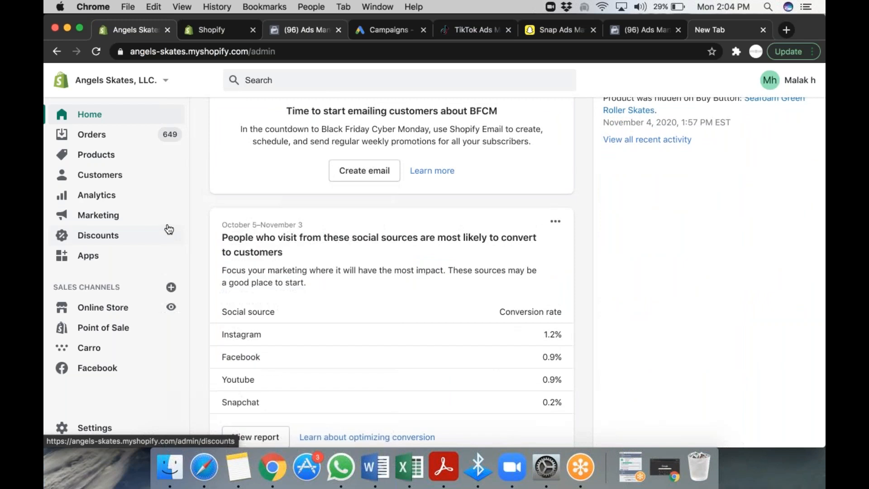
Open the Retail sales by product report from the full list of retail sales reports in Analytics.
{"action": "left_click", "coordinate": [120, 203]}
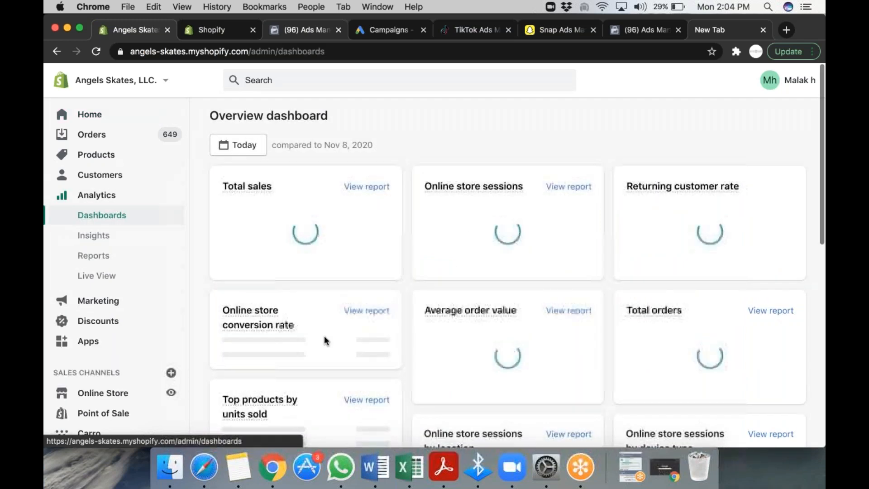
{"action": "scroll", "coordinate": [547, 340], "scroll_direction": "down", "scroll_amount": 5}
{"action": "left_click", "coordinate": [93, 255]}
{"action": "scroll", "coordinate": [538, 300], "scroll_direction": "down", "scroll_amount": 2}
{"action": "scroll", "coordinate": [538, 301], "scroll_direction": "down", "scroll_amount": 10}
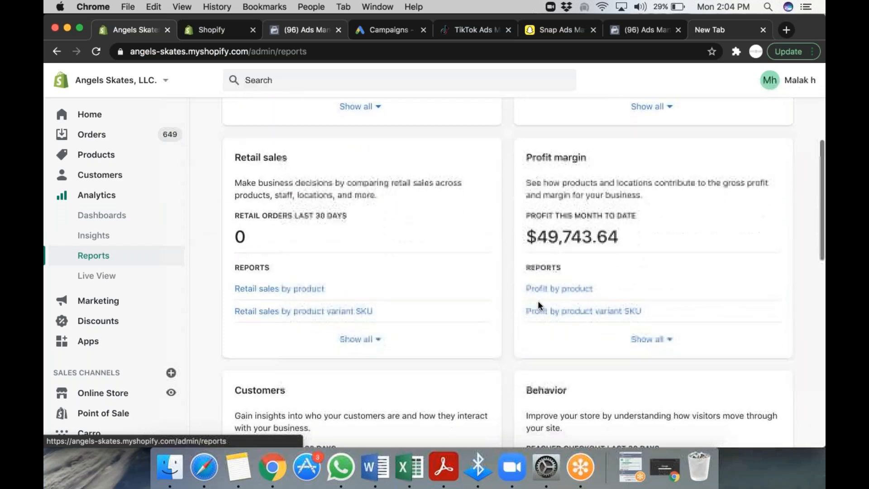
{"action": "scroll", "coordinate": [537, 301], "scroll_direction": "down", "scroll_amount": 5}
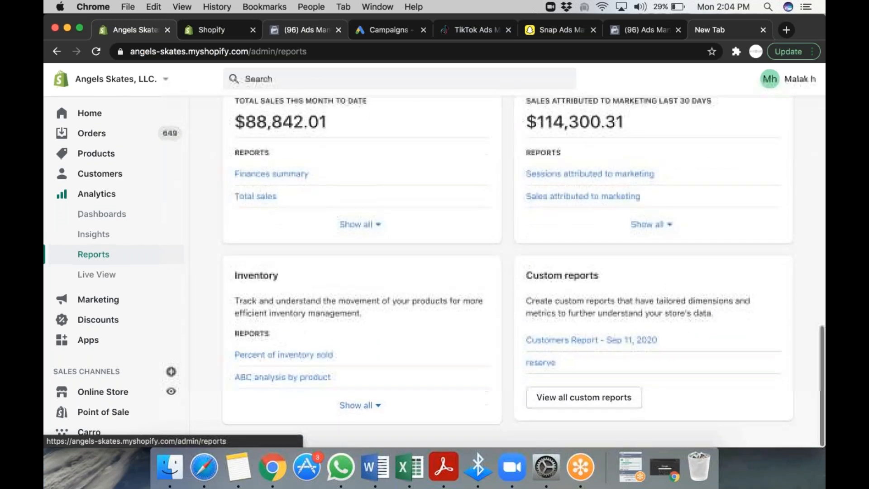
{"action": "scroll", "coordinate": [537, 301], "scroll_direction": "up", "scroll_amount": 8}
{"action": "scroll", "coordinate": [313, 301], "scroll_direction": "up", "scroll_amount": 4}
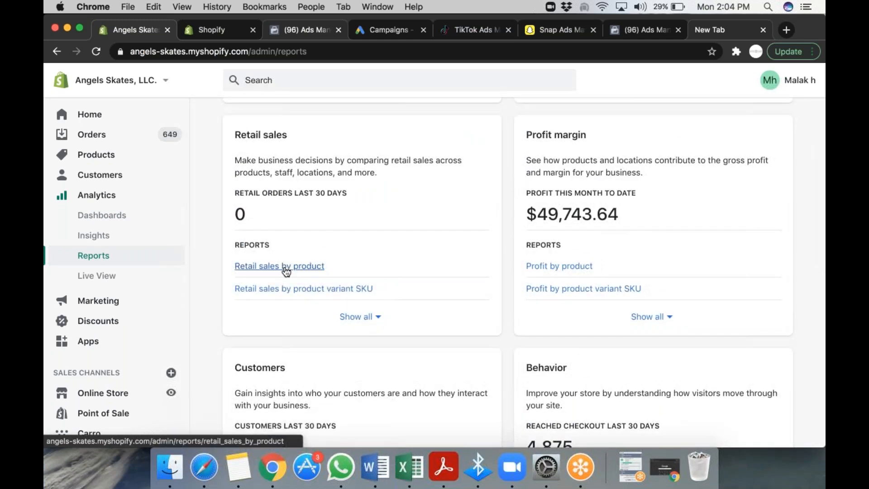
{"action": "left_click", "coordinate": [351, 316]}
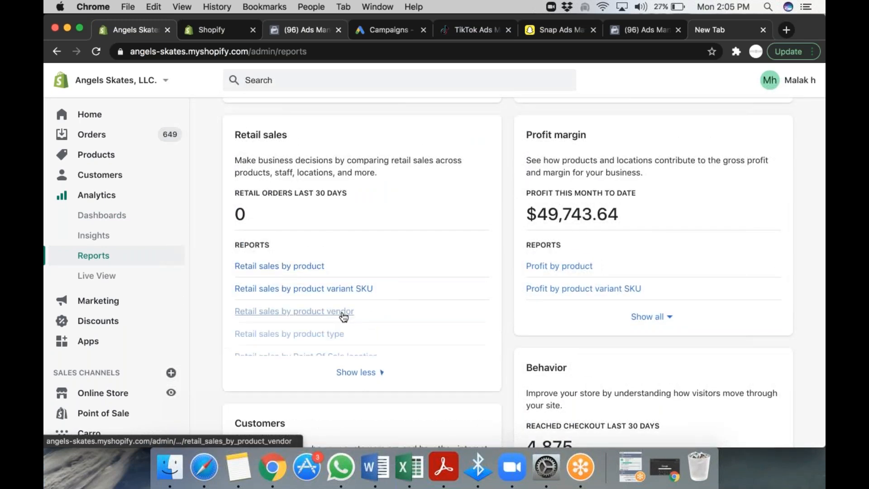
{"action": "scroll", "coordinate": [332, 266], "scroll_direction": "down", "scroll_amount": 2}
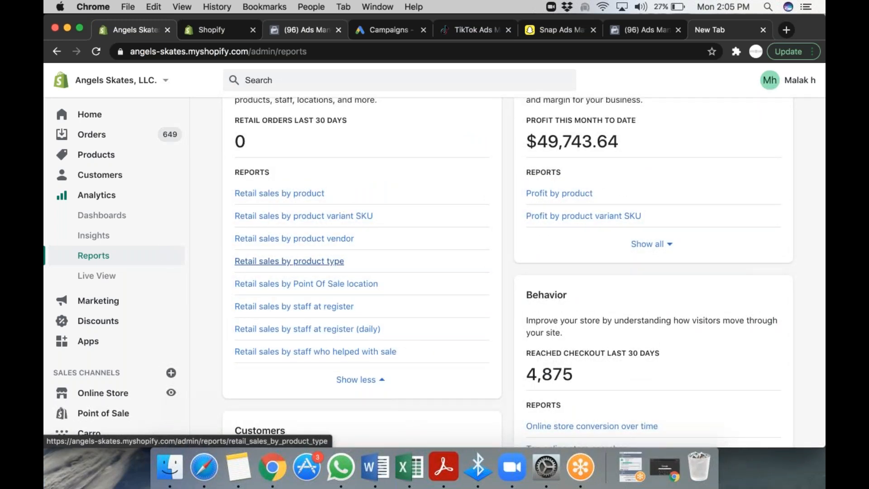
{"action": "left_click", "coordinate": [288, 192]}
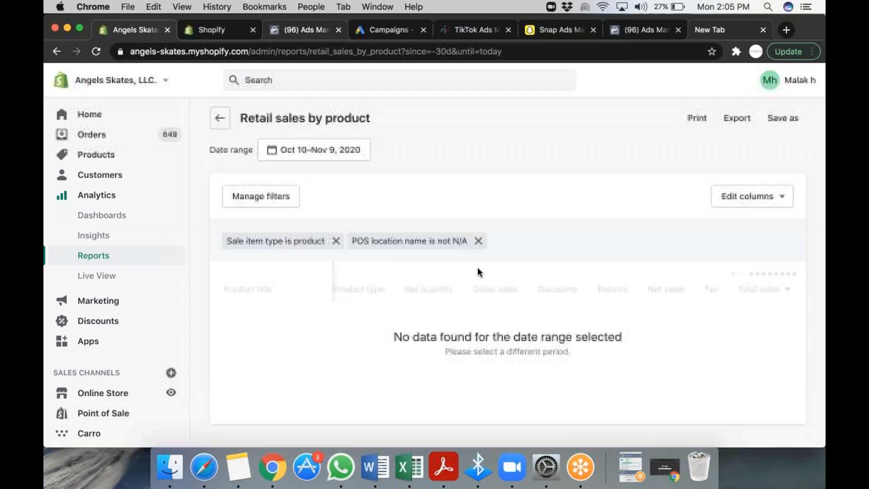
Remove the POS location name filter from the report and review the quantities and sales listed for each product.
{"action": "left_click", "coordinate": [476, 241]}
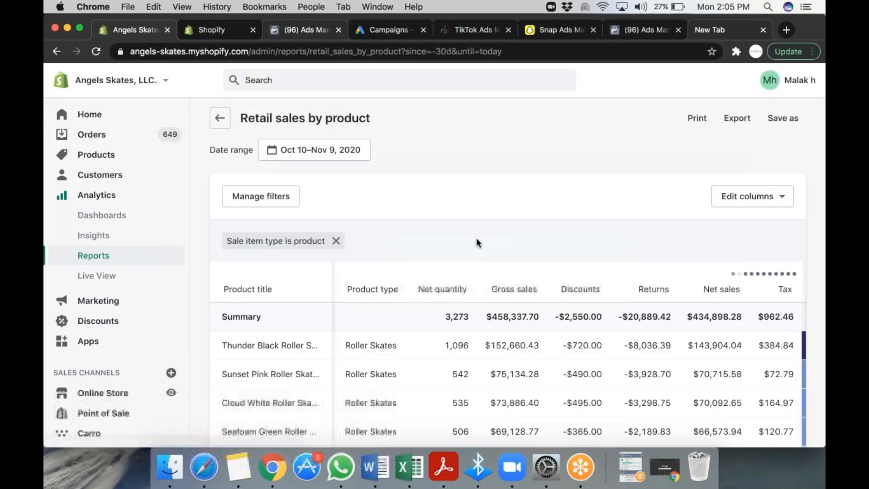
{"action": "scroll", "coordinate": [477, 241], "scroll_direction": "down", "scroll_amount": 2}
{"action": "scroll", "coordinate": [517, 261], "scroll_direction": "down", "scroll_amount": 5}
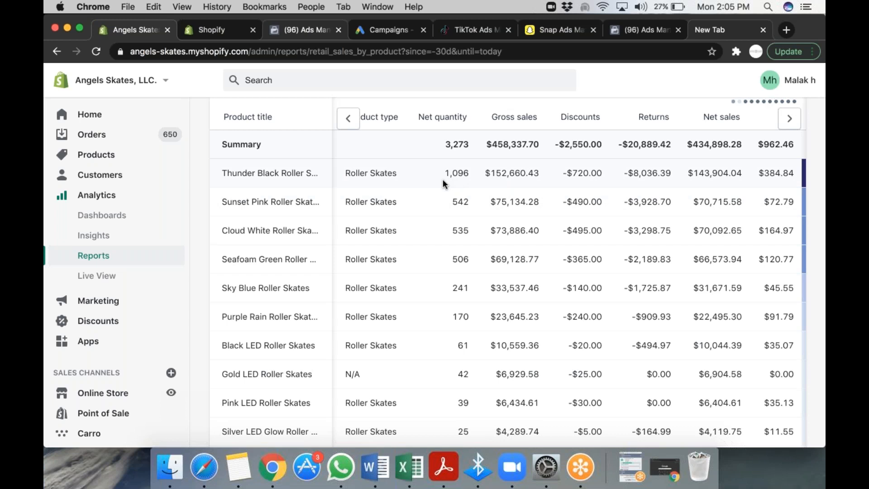
{"action": "scroll", "coordinate": [443, 180], "scroll_direction": "right", "scroll_amount": 4}
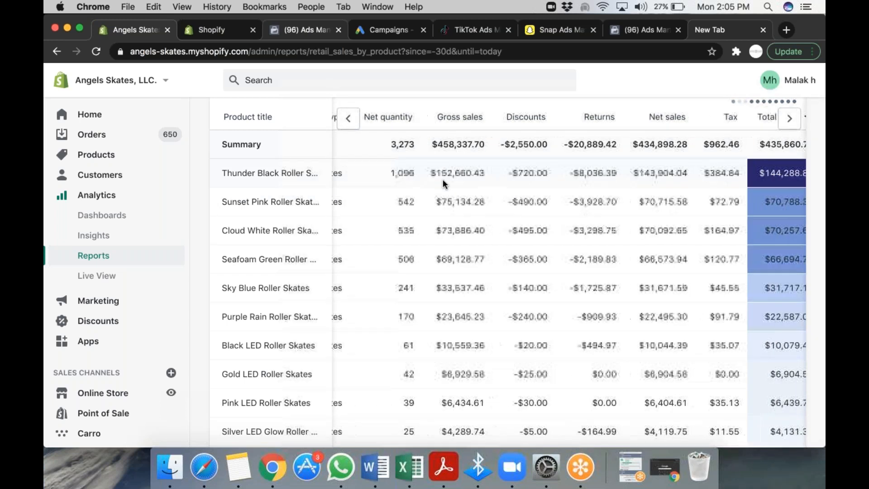
{"action": "scroll", "coordinate": [443, 180], "scroll_direction": "left", "scroll_amount": 5}
{"action": "scroll", "coordinate": [442, 179], "scroll_direction": "left", "scroll_amount": 6}
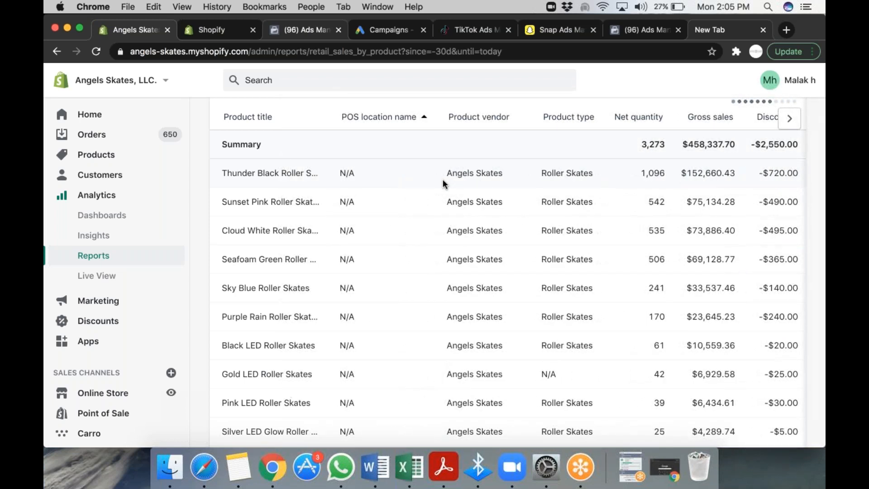
{"action": "scroll", "coordinate": [582, 168], "scroll_direction": "right", "scroll_amount": 1}
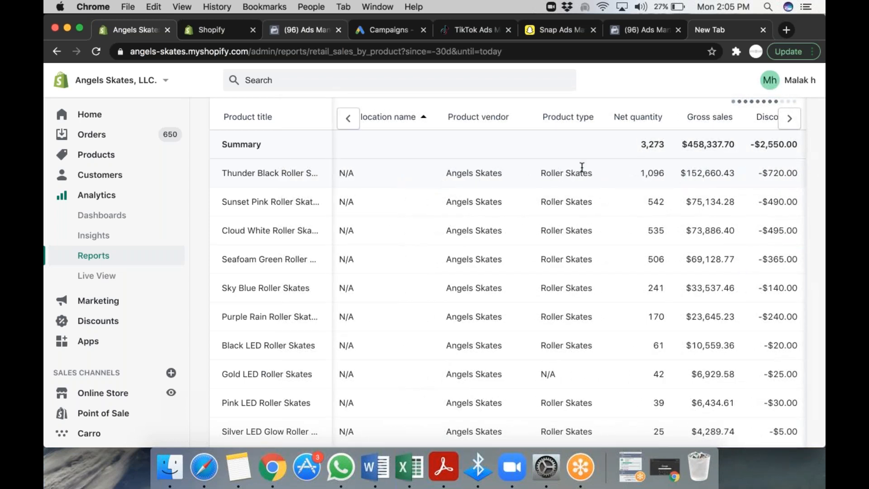
Add the Average order value column to the Retail sales by product report.
{"action": "scroll", "coordinate": [498, 186], "scroll_direction": "up", "scroll_amount": 3}
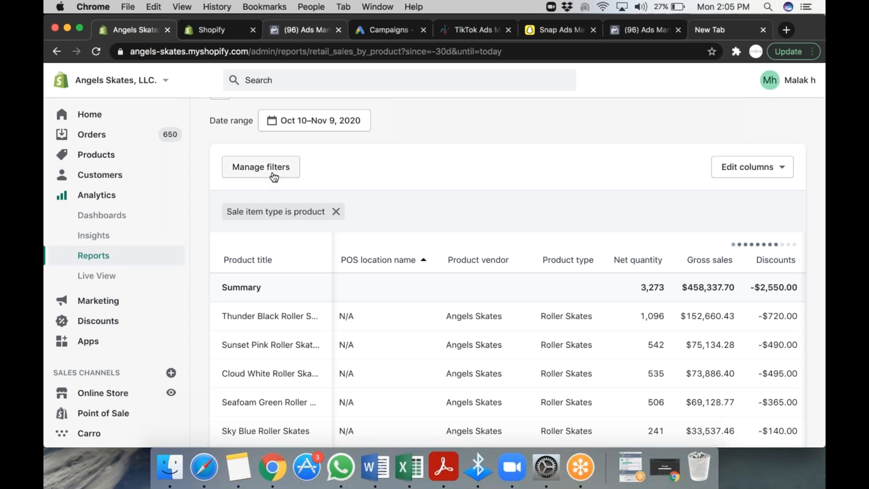
{"action": "left_click", "coordinate": [753, 169]}
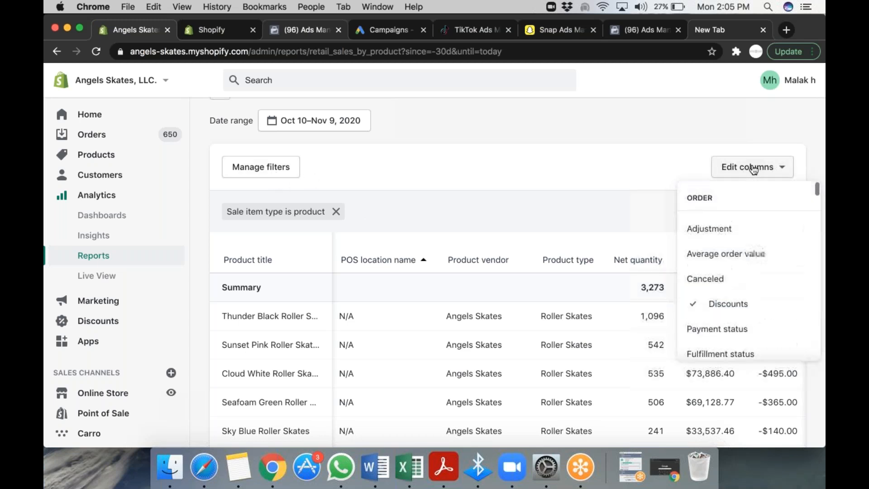
{"action": "scroll", "coordinate": [769, 304], "scroll_direction": "down", "scroll_amount": 1}
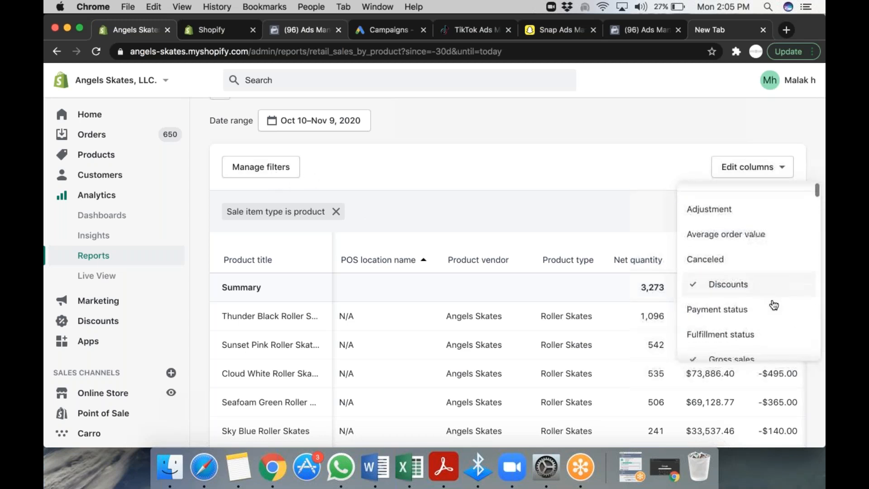
{"action": "left_click", "coordinate": [739, 238]}
{"action": "left_click", "coordinate": [587, 204]}
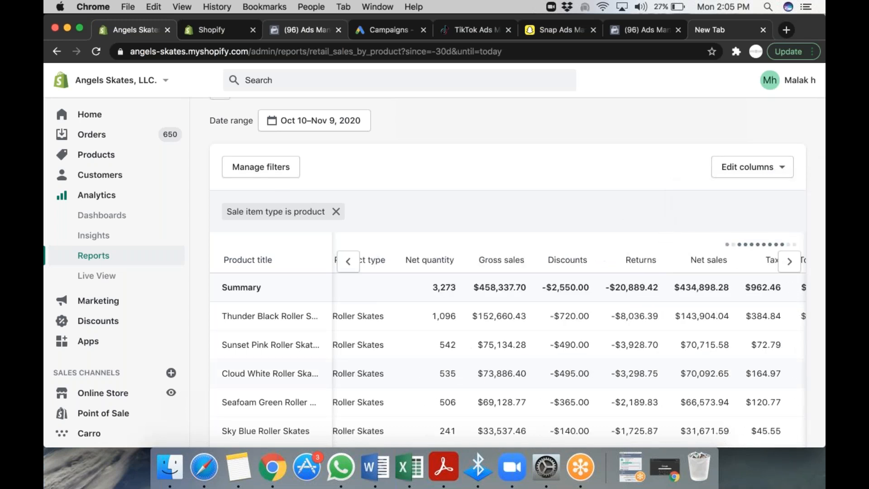
Sort the Retail sales by product report by Average order value and compare the order values of the products.
{"action": "scroll", "coordinate": [507, 271], "scroll_direction": "down", "scroll_amount": 5}
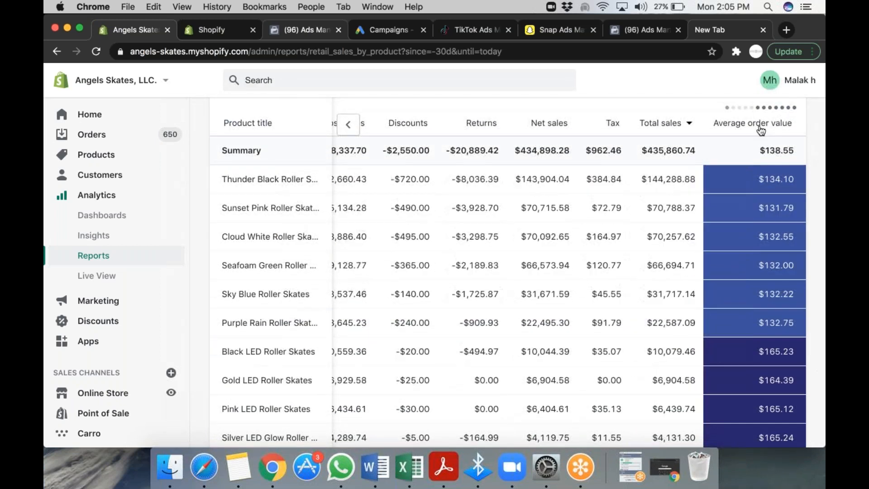
{"action": "left_click", "coordinate": [742, 123]}
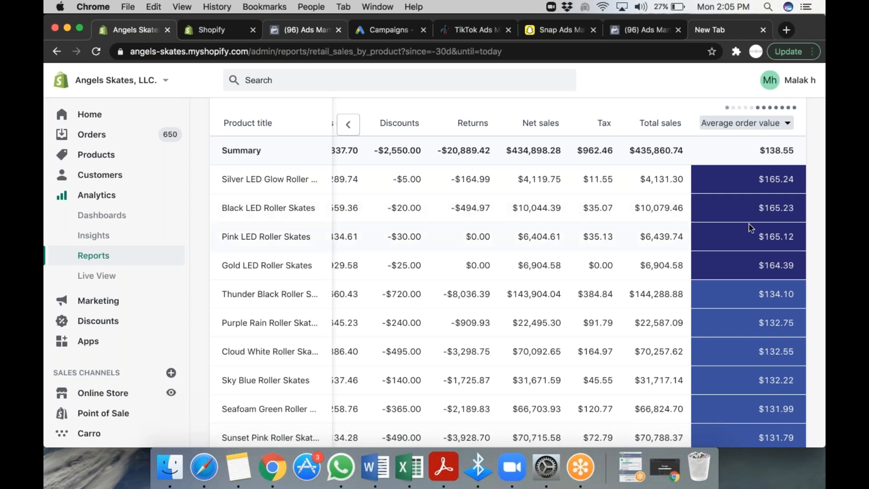
{"action": "scroll", "coordinate": [750, 227], "scroll_direction": "left", "scroll_amount": 3}
{"action": "scroll", "coordinate": [750, 227], "scroll_direction": "right", "scroll_amount": 3}
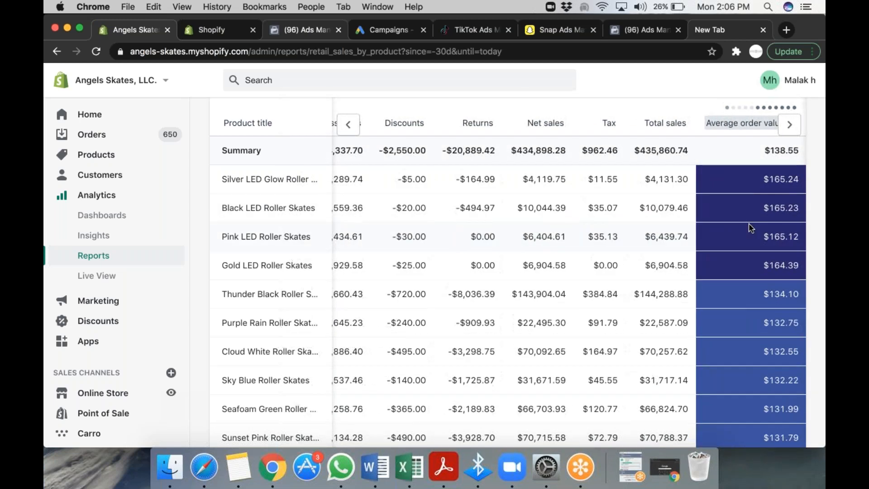
{"action": "scroll", "coordinate": [749, 227], "scroll_direction": "left", "scroll_amount": 1}
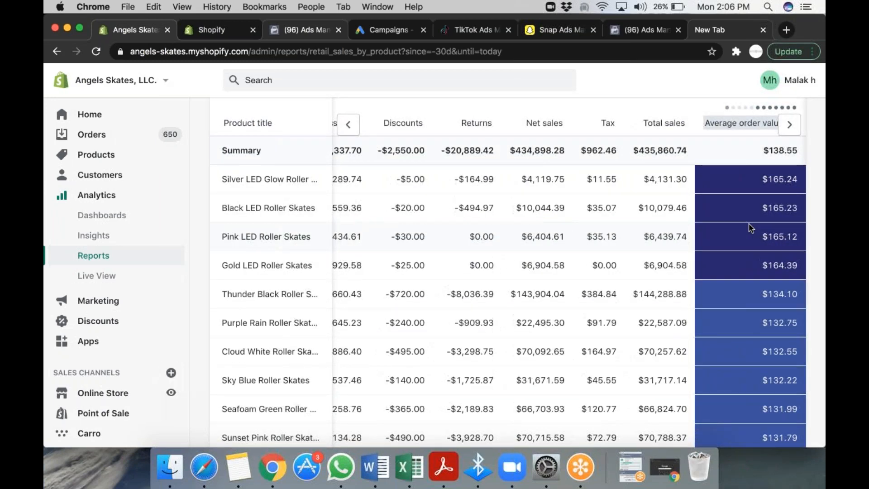
{"action": "scroll", "coordinate": [751, 230], "scroll_direction": "up", "scroll_amount": 5}
{"action": "left_click", "coordinate": [729, 196]}
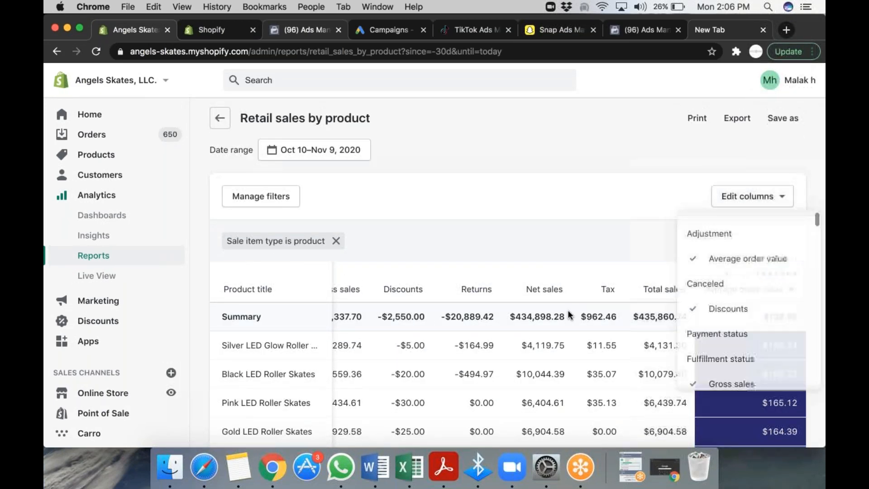
{"action": "scroll", "coordinate": [731, 350], "scroll_direction": "down", "scroll_amount": 8}
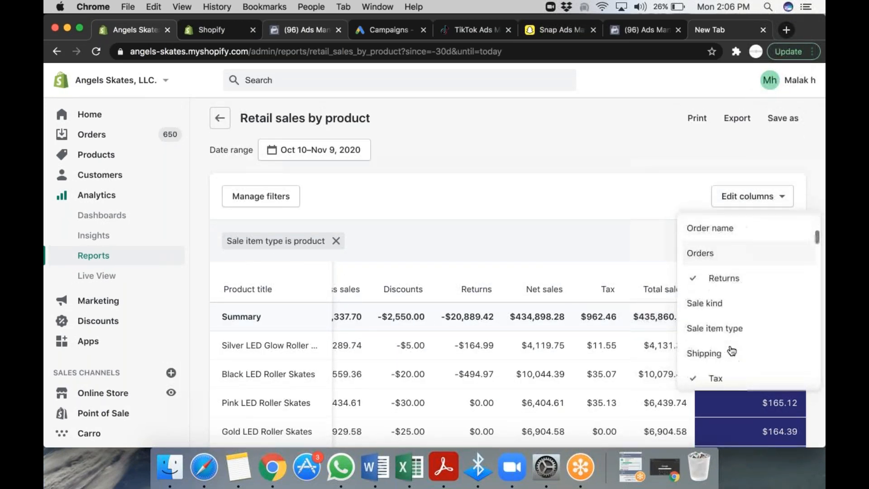
{"action": "scroll", "coordinate": [732, 350], "scroll_direction": "down", "scroll_amount": 10}
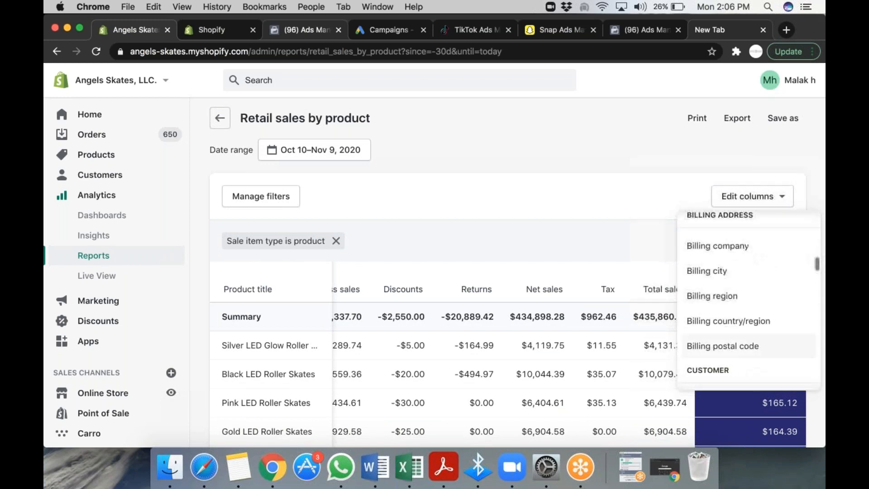
{"action": "scroll", "coordinate": [749, 300], "scroll_direction": "up", "scroll_amount": 1}
{"action": "left_click", "coordinate": [563, 436]}
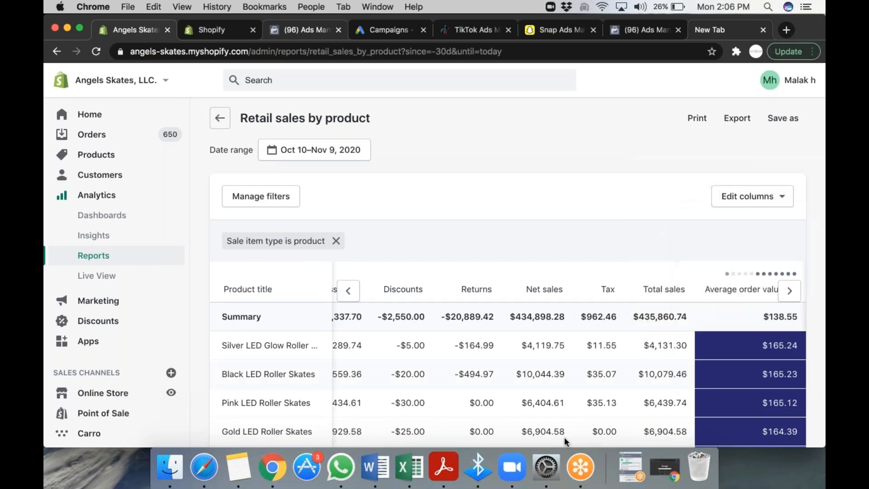
Sort the Retail sales by product report by Net quantity.
{"action": "scroll", "coordinate": [564, 436], "scroll_direction": "left", "scroll_amount": 5}
{"action": "scroll", "coordinate": [564, 436], "scroll_direction": "left", "scroll_amount": 3}
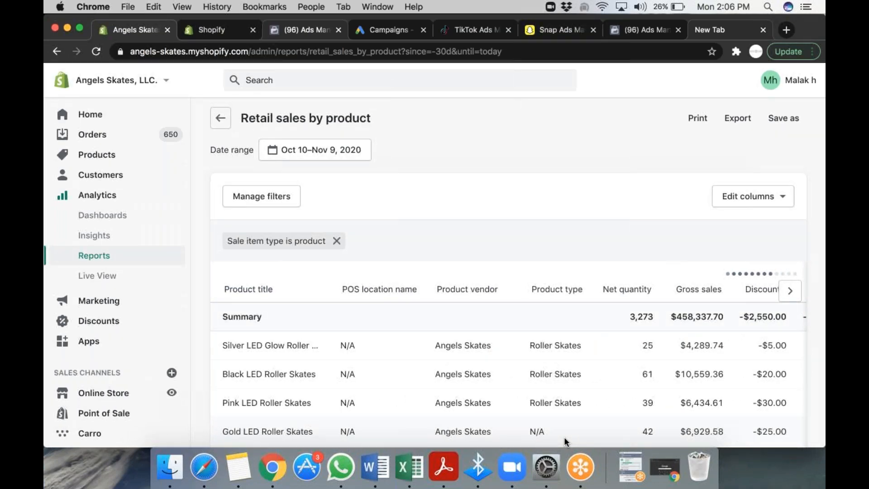
{"action": "scroll", "coordinate": [603, 338], "scroll_direction": "right", "scroll_amount": 3}
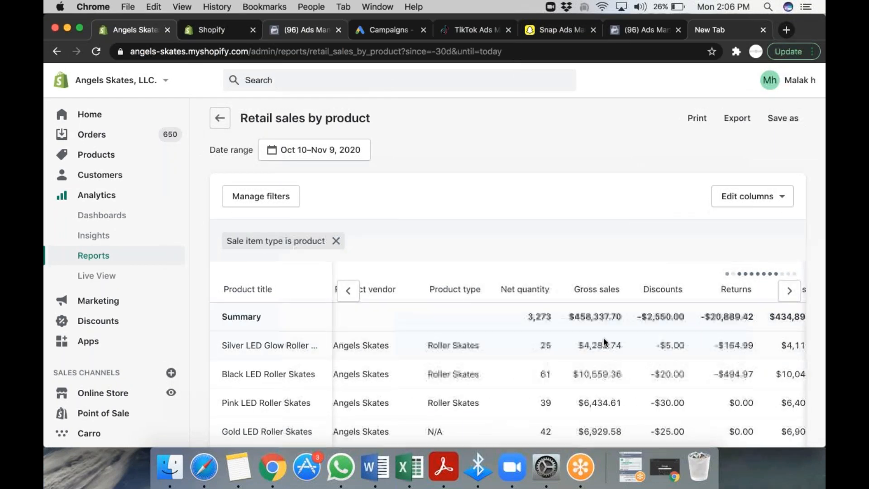
{"action": "scroll", "coordinate": [603, 338], "scroll_direction": "left", "scroll_amount": 3}
{"action": "scroll", "coordinate": [604, 338], "scroll_direction": "down", "scroll_amount": 1}
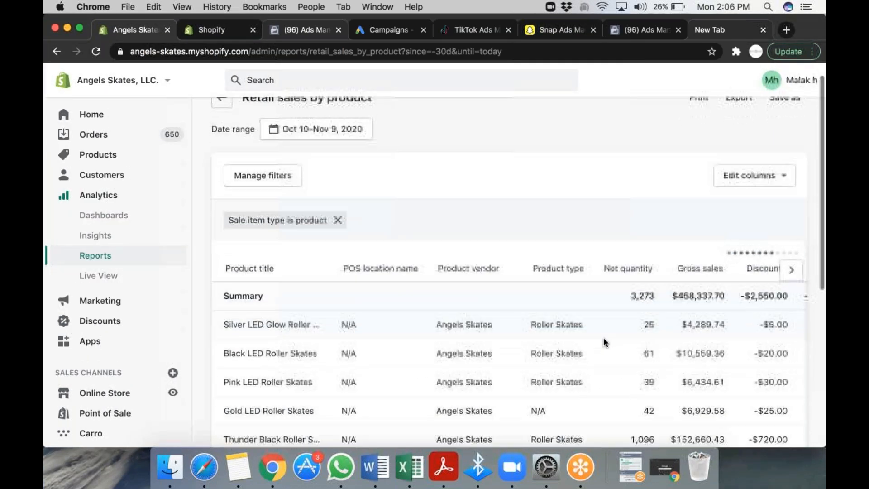
{"action": "left_click", "coordinate": [631, 268]}
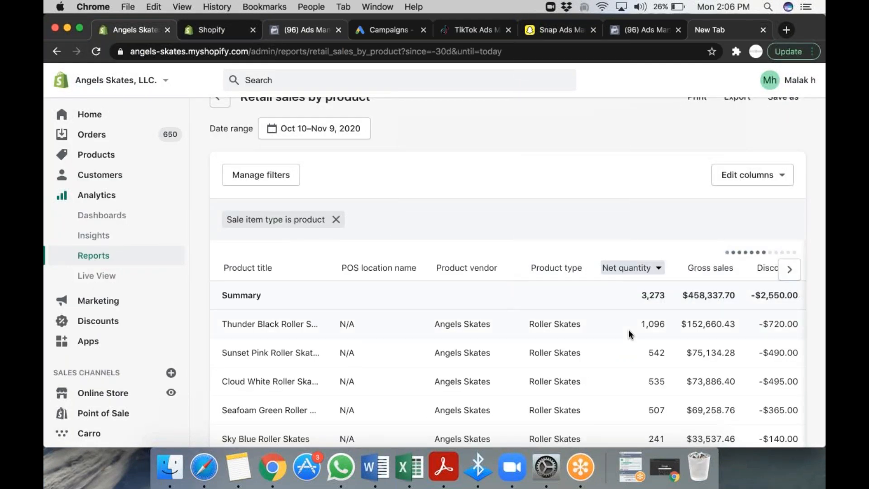
Compare the net quantity, sales and average order value of the LED roller skates with those of the other roller skates.
{"action": "scroll", "coordinate": [629, 334], "scroll_direction": "right", "scroll_amount": 5}
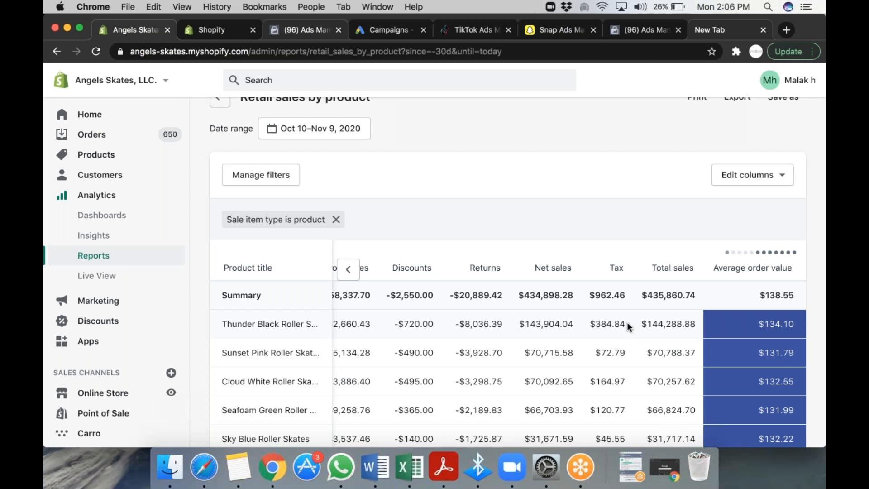
{"action": "scroll", "coordinate": [629, 334], "scroll_direction": "down", "scroll_amount": 5}
{"action": "scroll", "coordinate": [627, 326], "scroll_direction": "down", "scroll_amount": 1}
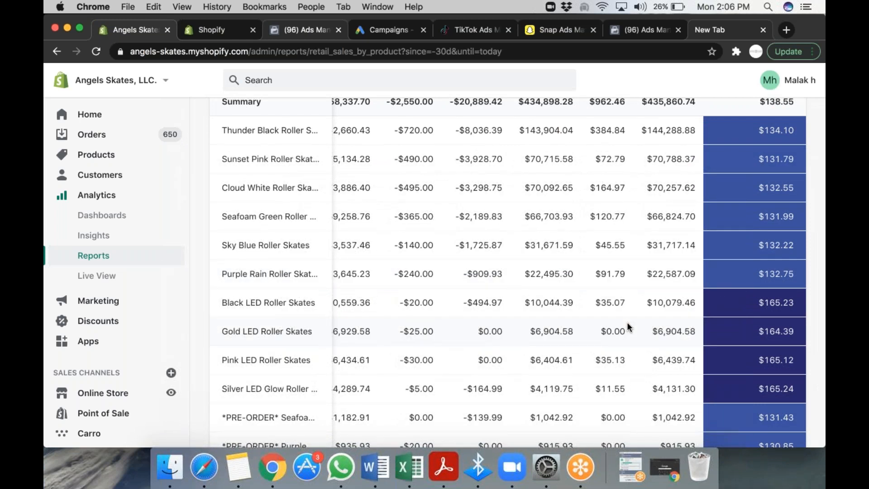
{"action": "scroll", "coordinate": [627, 326], "scroll_direction": "down", "scroll_amount": 1}
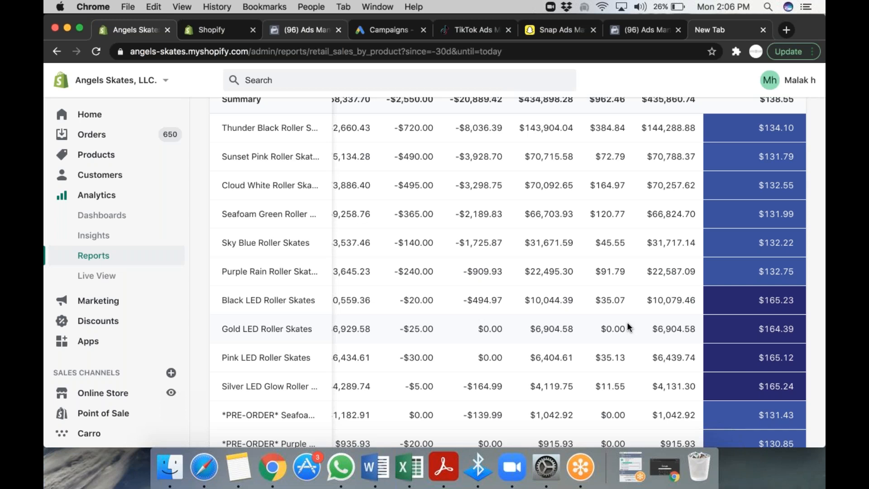
{"action": "scroll", "coordinate": [619, 316], "scroll_direction": "left", "scroll_amount": 5}
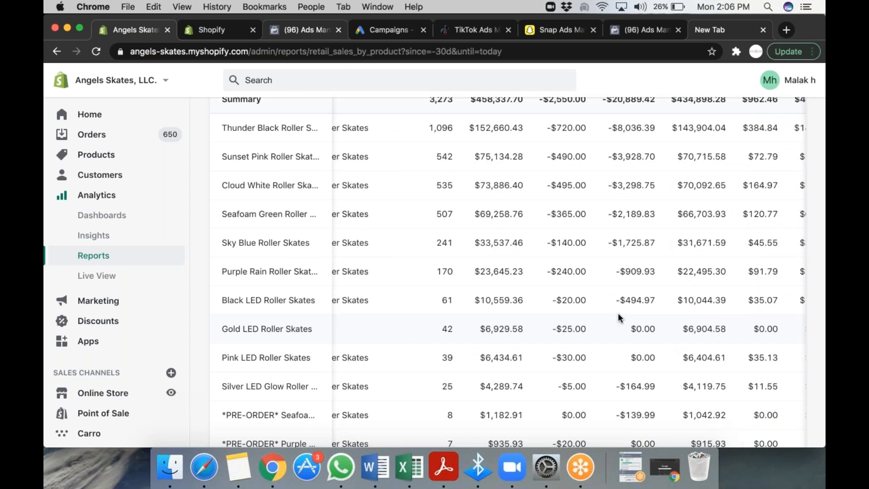
{"action": "double_click", "coordinate": [450, 300]}
{"action": "scroll", "coordinate": [449, 300], "scroll_direction": "down", "scroll_amount": 1}
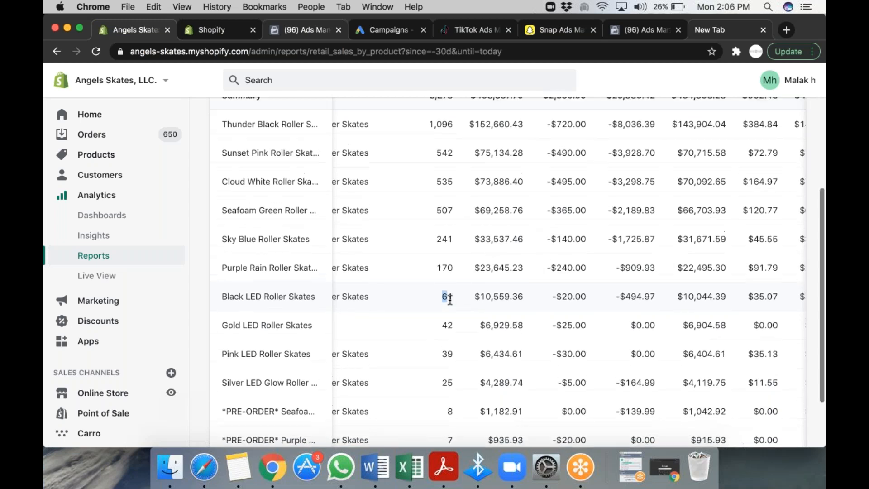
{"action": "scroll", "coordinate": [449, 300], "scroll_direction": "up", "scroll_amount": 1}
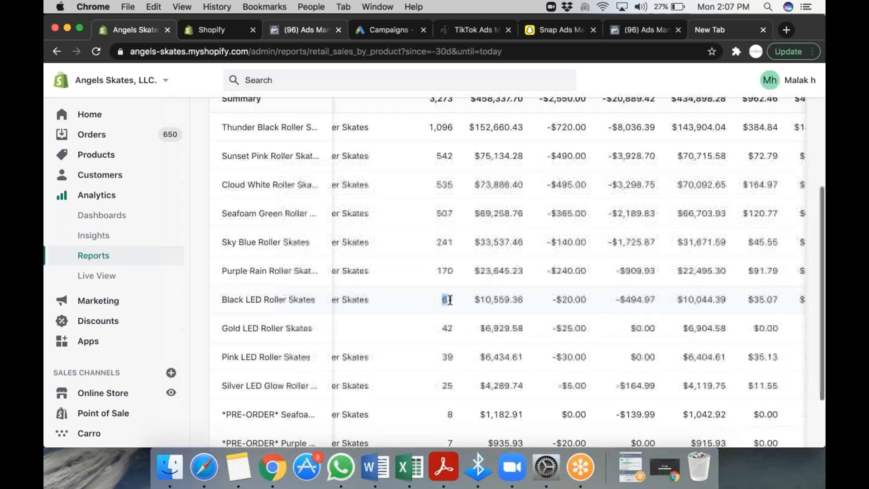
{"action": "scroll", "coordinate": [449, 300], "scroll_direction": "down", "scroll_amount": 3}
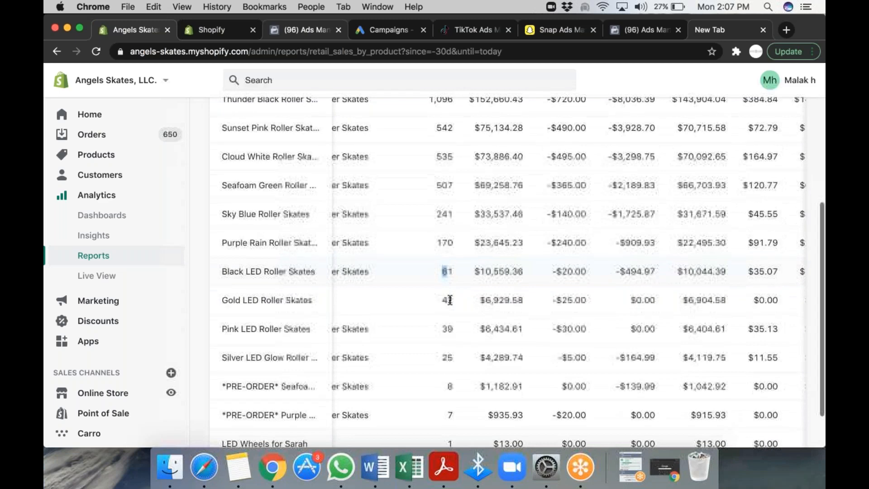
{"action": "scroll", "coordinate": [449, 300], "scroll_direction": "down", "scroll_amount": 1}
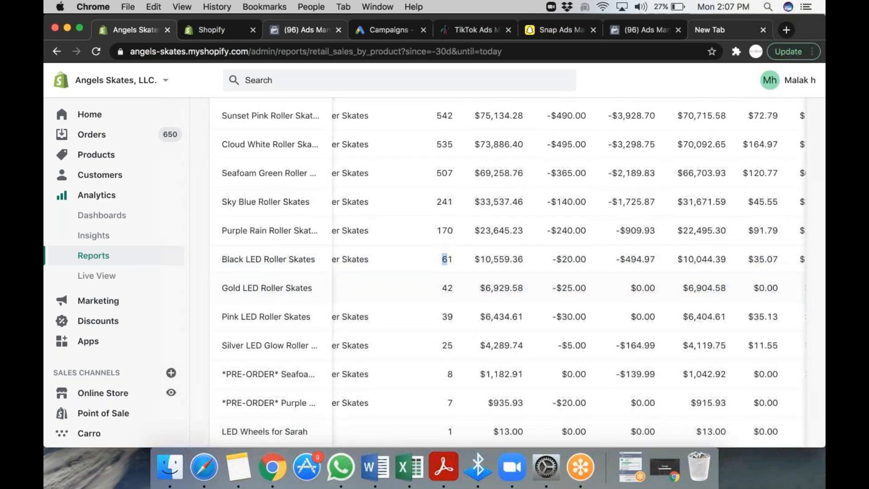
{"action": "scroll", "coordinate": [449, 288], "scroll_direction": "right", "scroll_amount": 5}
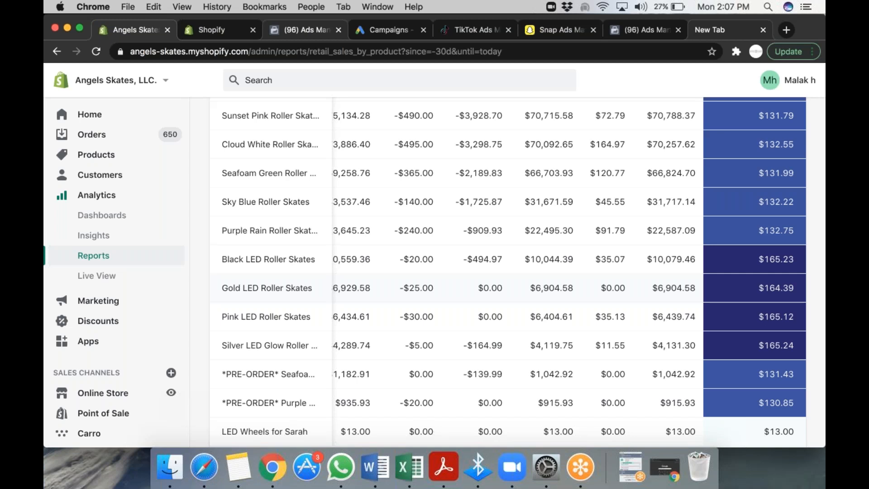
{"action": "scroll", "coordinate": [517, 271], "scroll_direction": "up", "scroll_amount": 2}
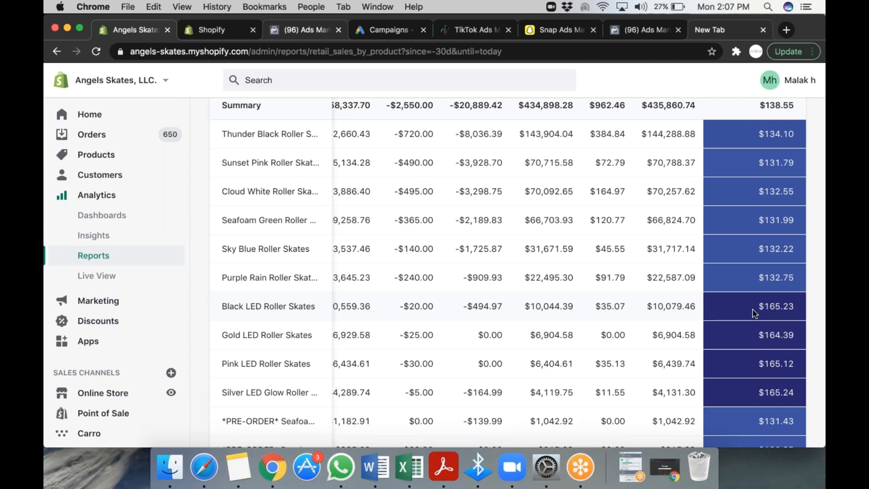
{"action": "scroll", "coordinate": [660, 305], "scroll_direction": "up", "scroll_amount": 1}
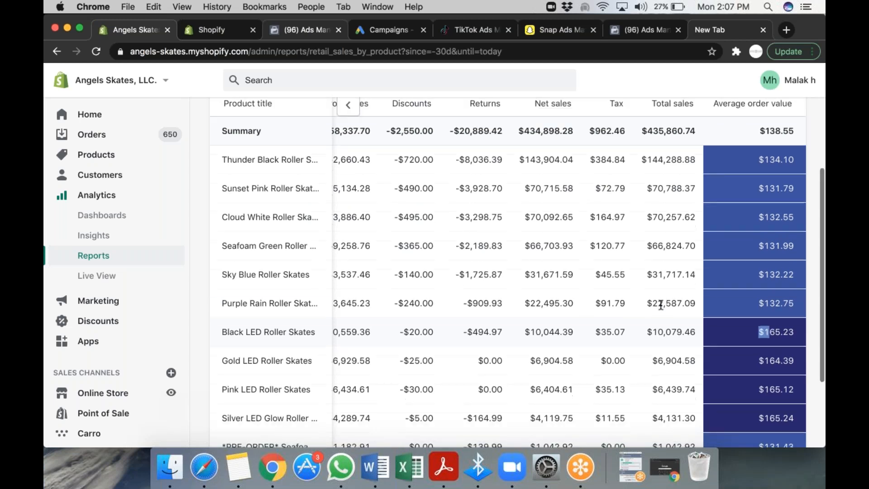
{"action": "scroll", "coordinate": [694, 248], "scroll_direction": "left", "scroll_amount": 1}
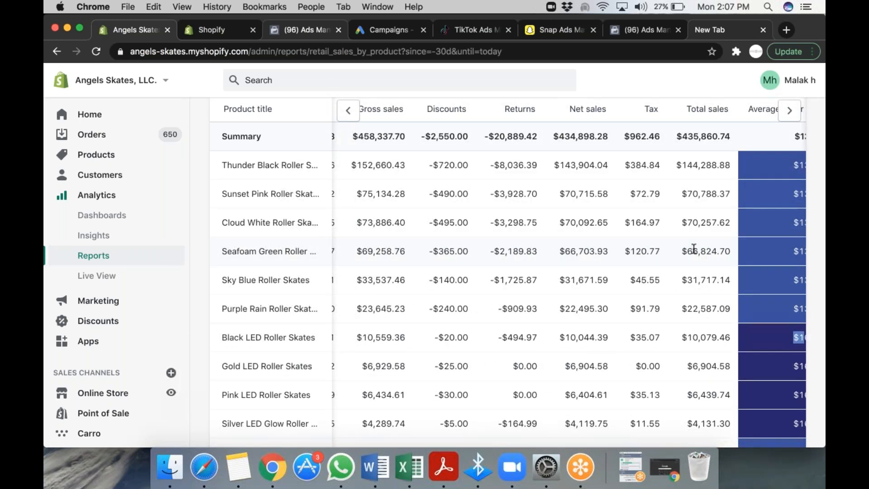
{"action": "scroll", "coordinate": [694, 248], "scroll_direction": "left", "scroll_amount": 2}
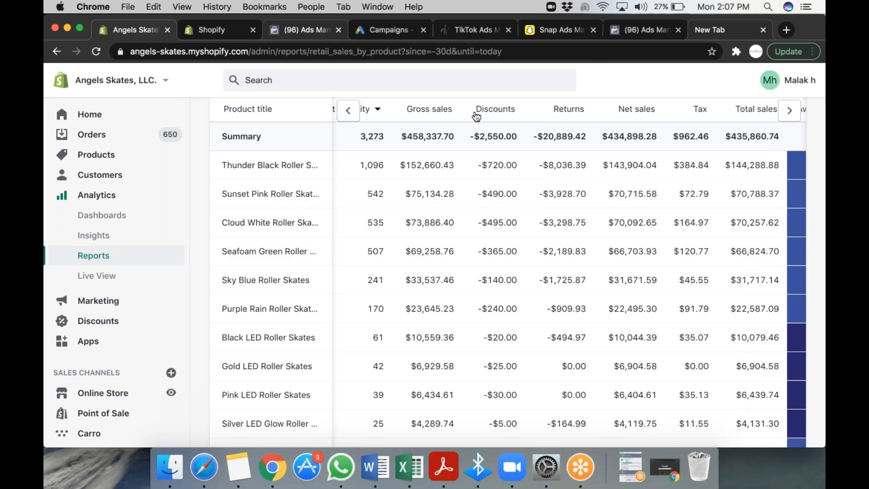
Switch to the Facebook Ads Manager campaigns, break the results down by Country and expand the total results of all campaigns.
{"action": "left_click", "coordinate": [226, 31]}
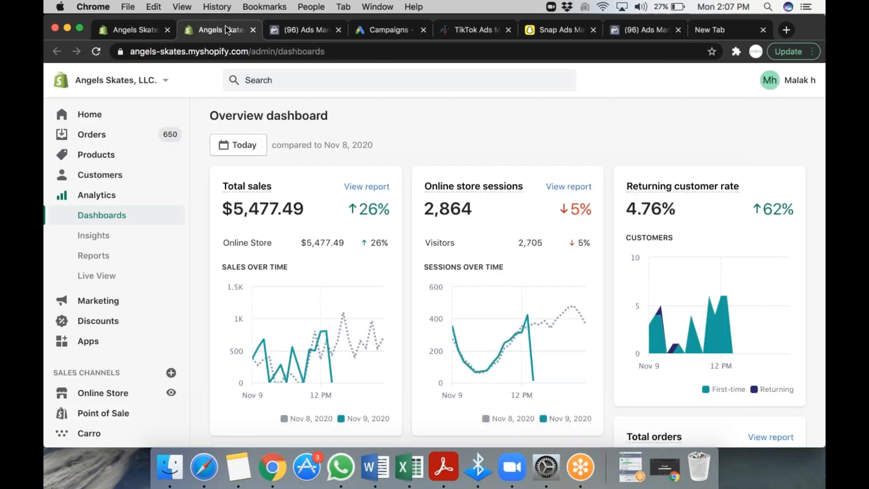
{"action": "left_click", "coordinate": [286, 32]}
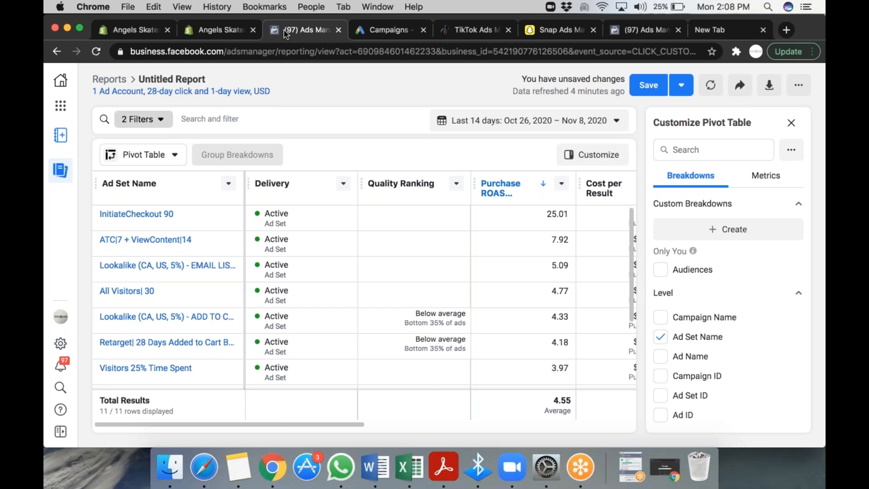
{"action": "left_click", "coordinate": [623, 31]}
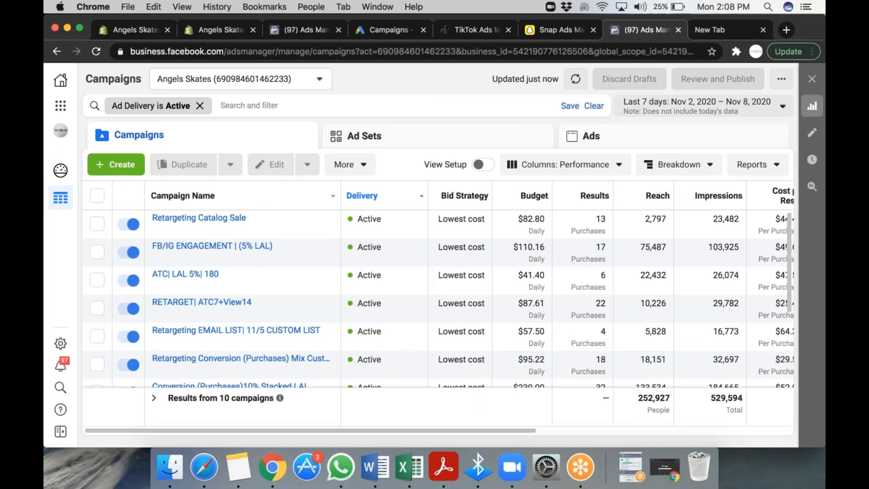
{"action": "left_click", "coordinate": [698, 169]}
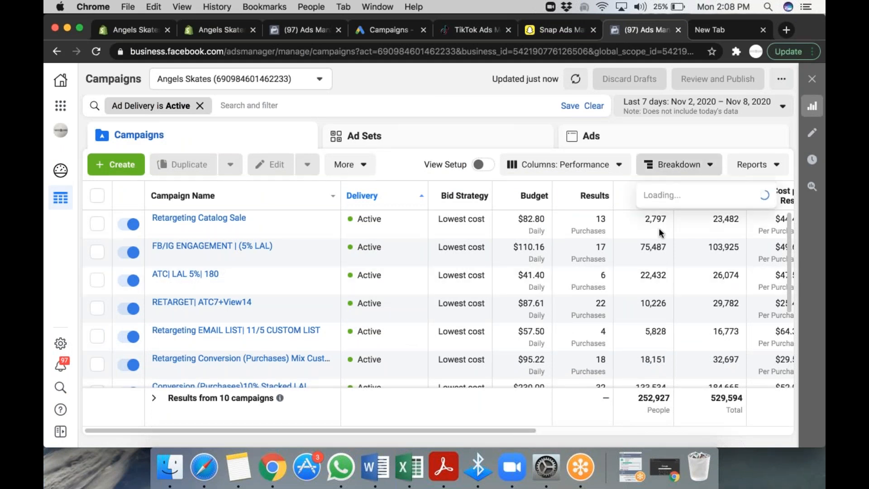
{"action": "mouse_move", "coordinate": [671, 221]}
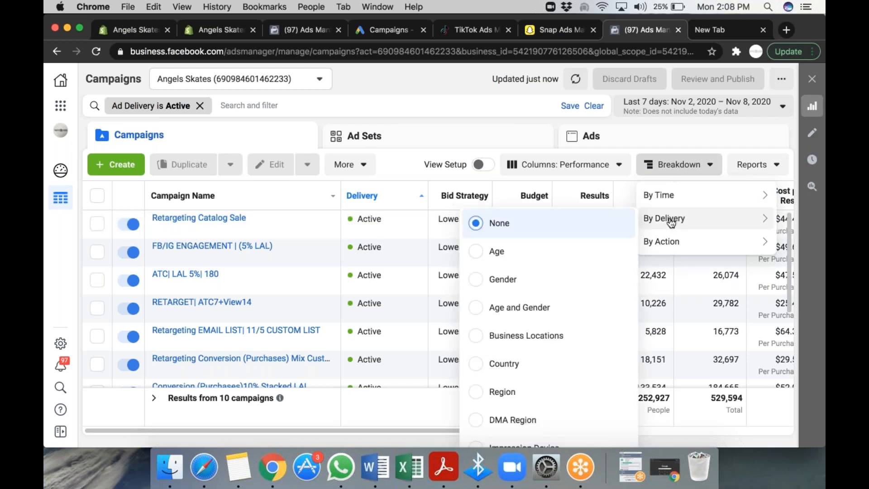
{"action": "mouse_move", "coordinate": [668, 242]}
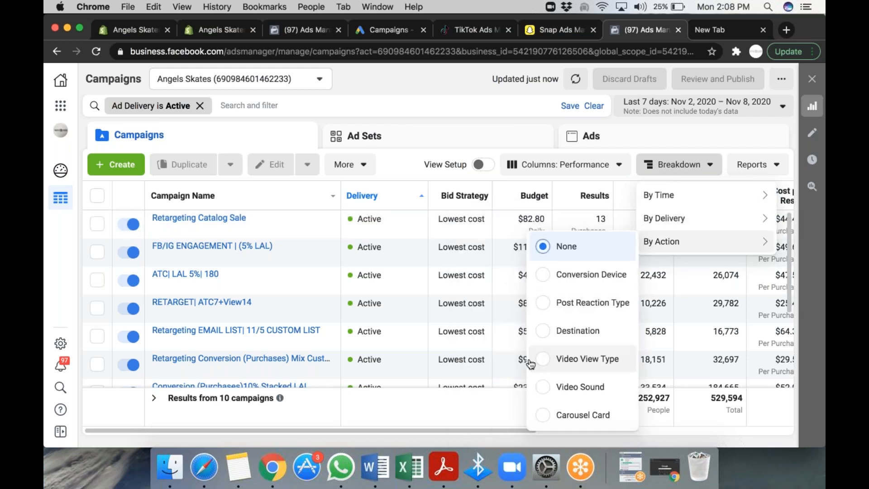
{"action": "left_click", "coordinate": [674, 280]}
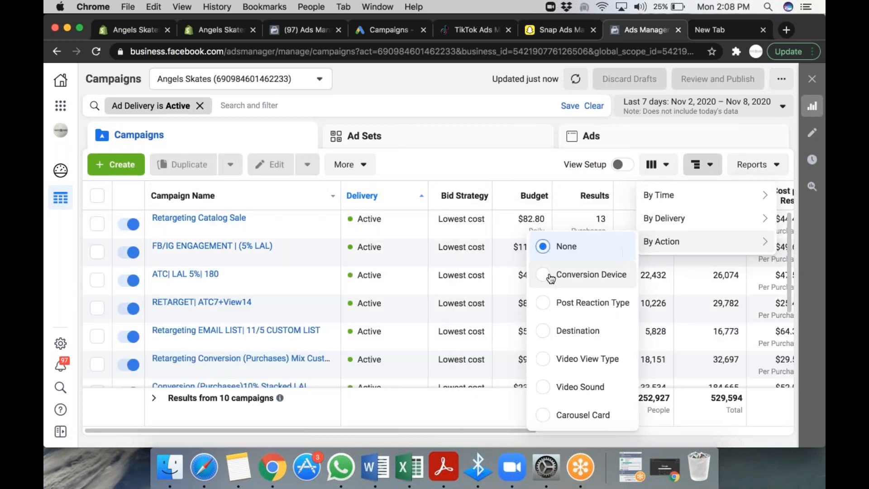
{"action": "mouse_move", "coordinate": [687, 211]}
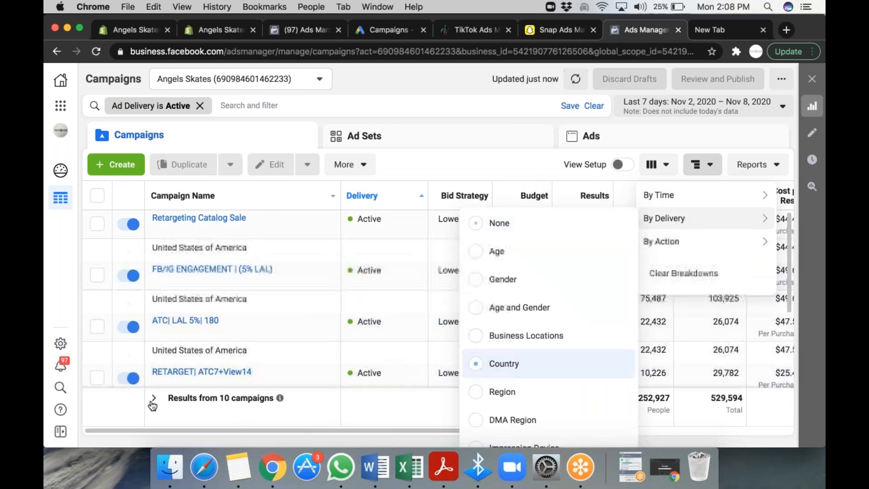
{"action": "left_click", "coordinate": [298, 403]}
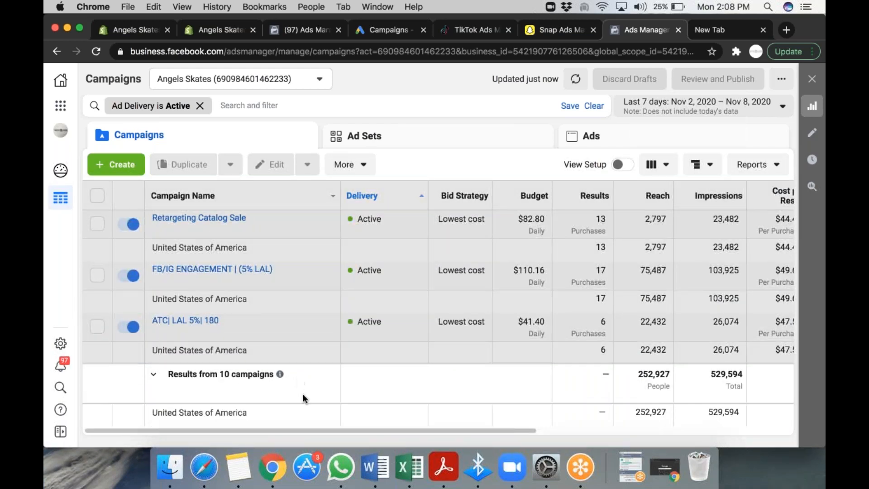
{"action": "left_click_drag", "start_coordinate": [507, 433], "coordinate": [668, 434]}
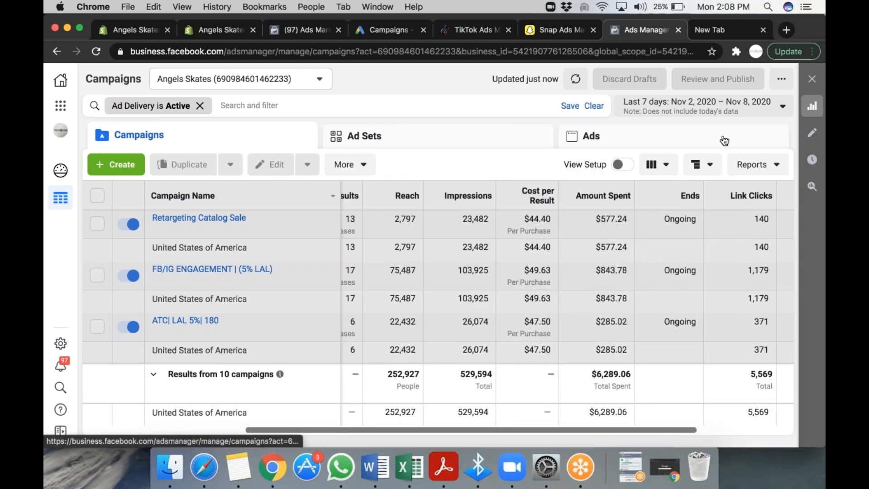
Remove the country breakdown from the campaigns and open the ad set "Lookalike (CA, US, 5%) - ADD TO CART/PAYMENT |180" for editing.
{"action": "left_click", "coordinate": [701, 165]}
{"action": "left_click", "coordinate": [704, 280]}
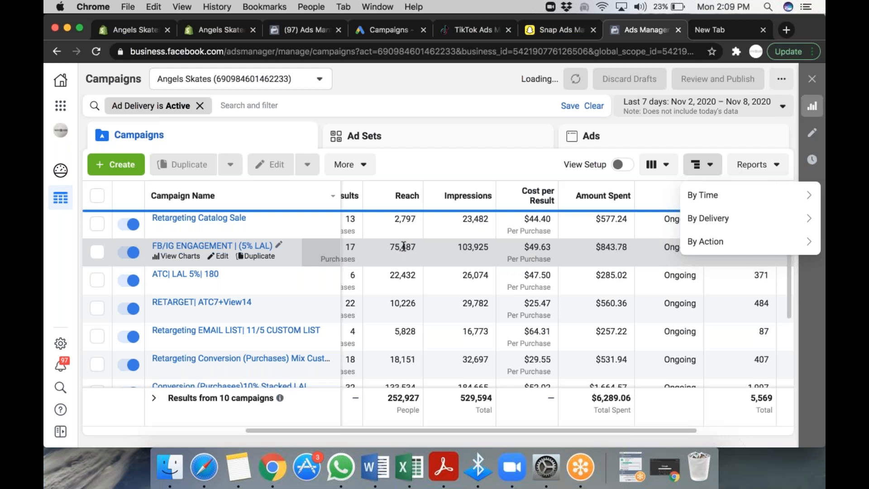
{"action": "left_click", "coordinate": [343, 136]}
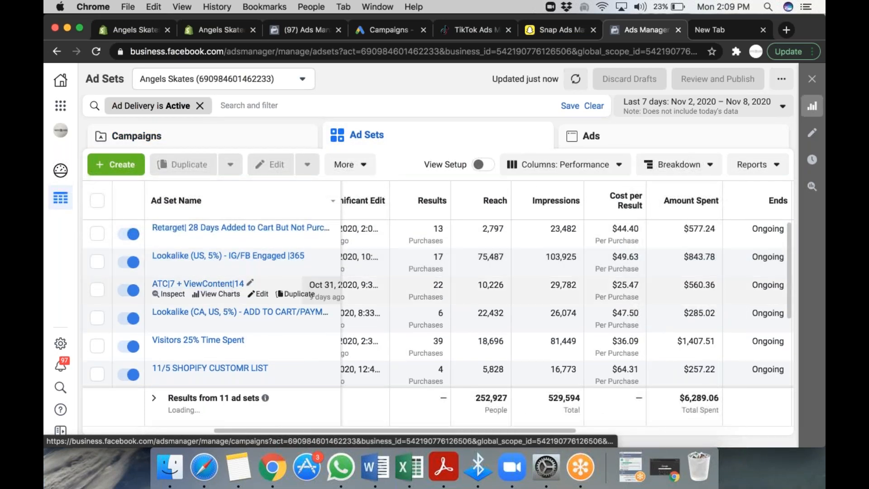
{"action": "left_click", "coordinate": [259, 321]}
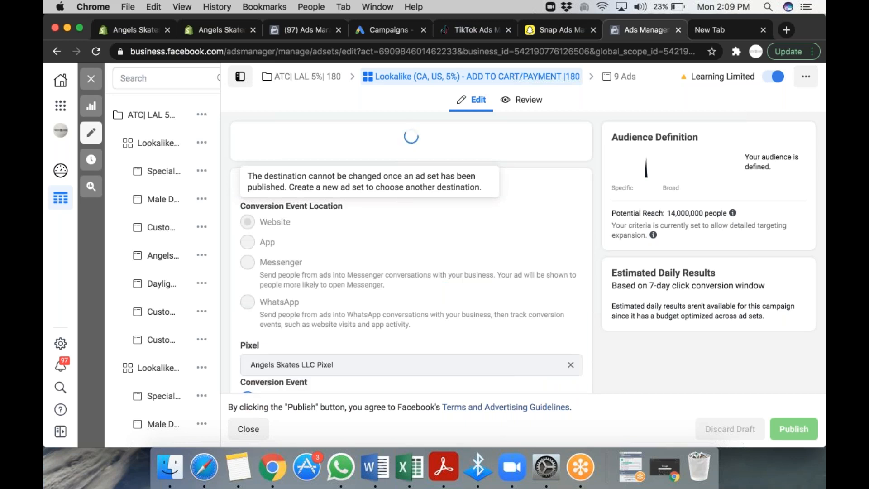
Start a new custom audience with Website as its source from the ad set's audience settings.
{"action": "scroll", "coordinate": [411, 254], "scroll_direction": "down", "scroll_amount": 4}
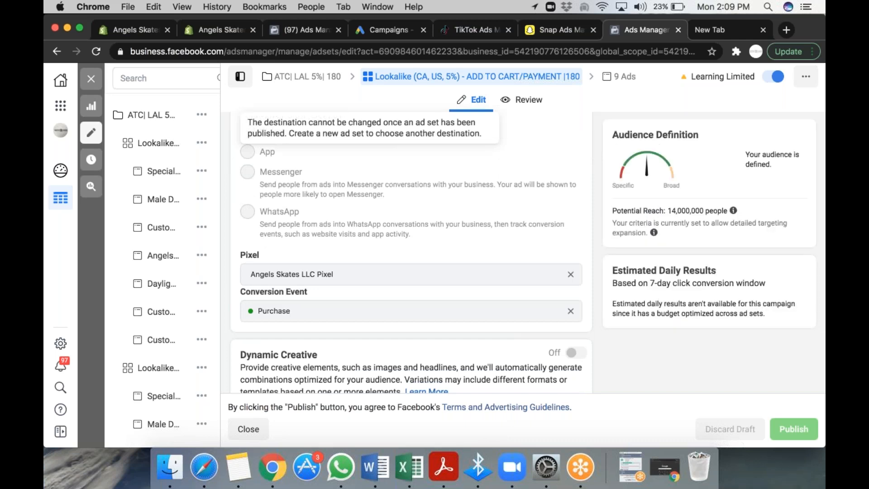
{"action": "scroll", "coordinate": [411, 253], "scroll_direction": "up", "scroll_amount": 3}
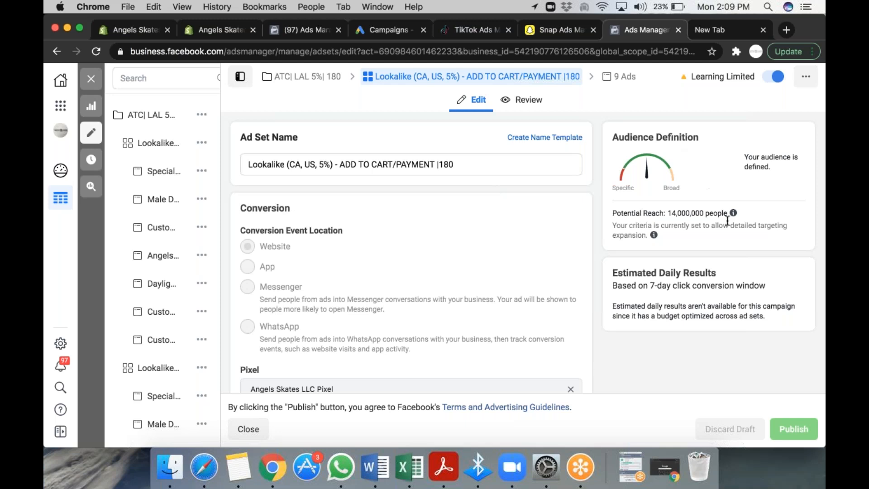
{"action": "scroll", "coordinate": [727, 221], "scroll_direction": "down", "scroll_amount": 10}
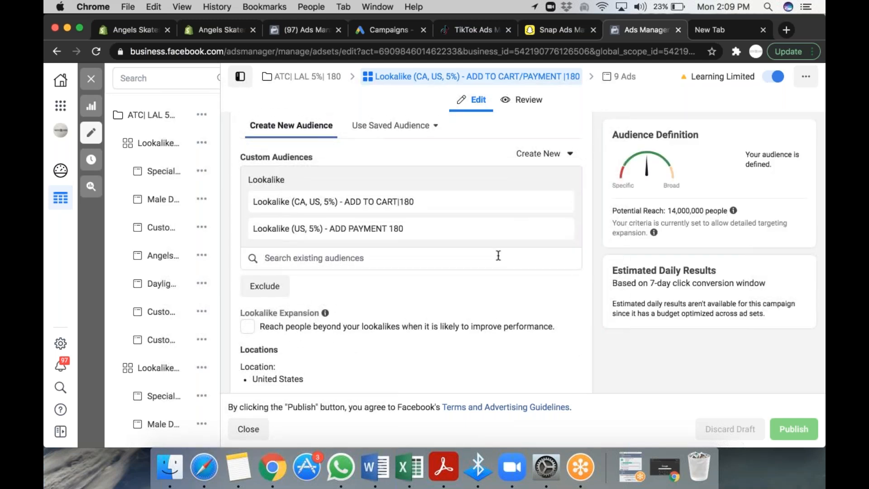
{"action": "scroll", "coordinate": [498, 256], "scroll_direction": "up", "scroll_amount": 1}
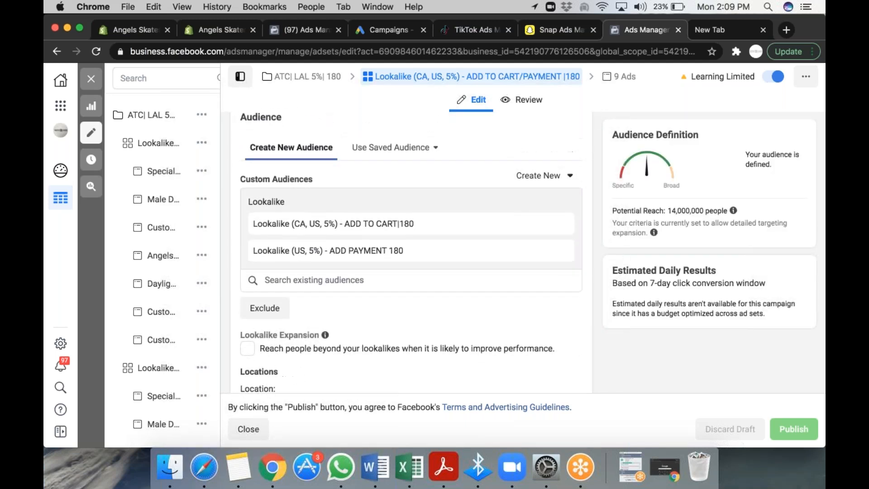
{"action": "left_click", "coordinate": [544, 181]}
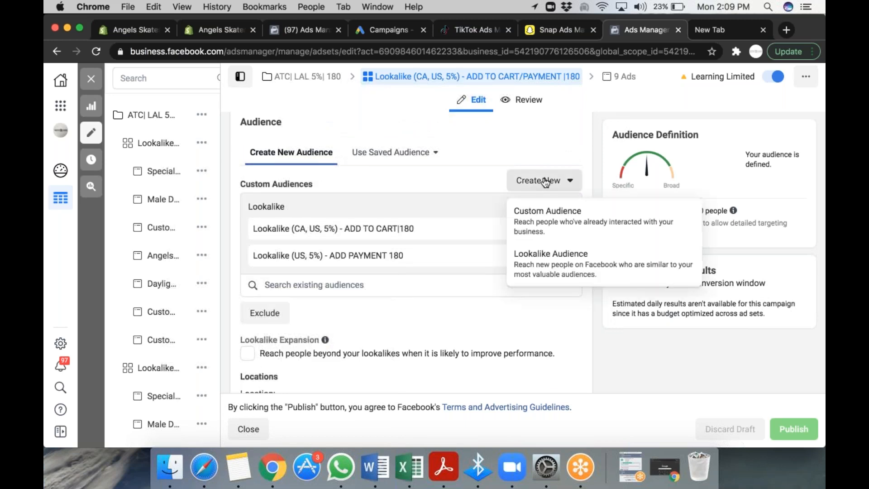
{"action": "left_click", "coordinate": [557, 222]}
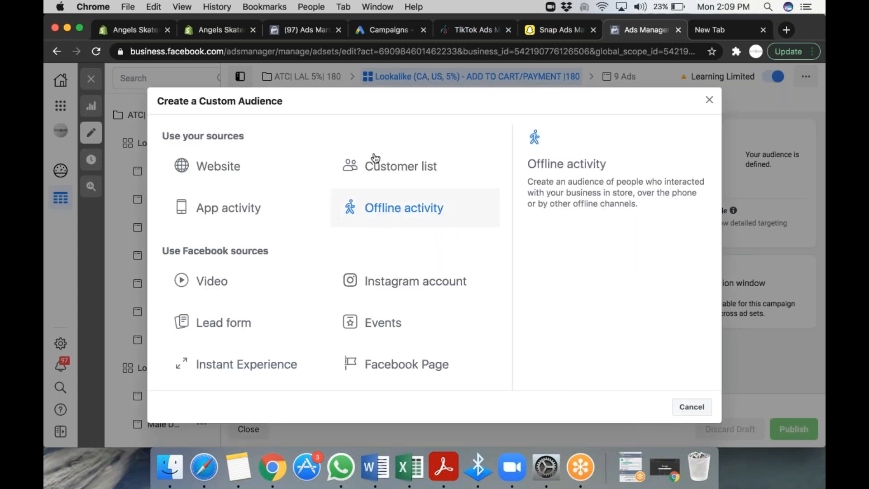
{"action": "left_click", "coordinate": [235, 167]}
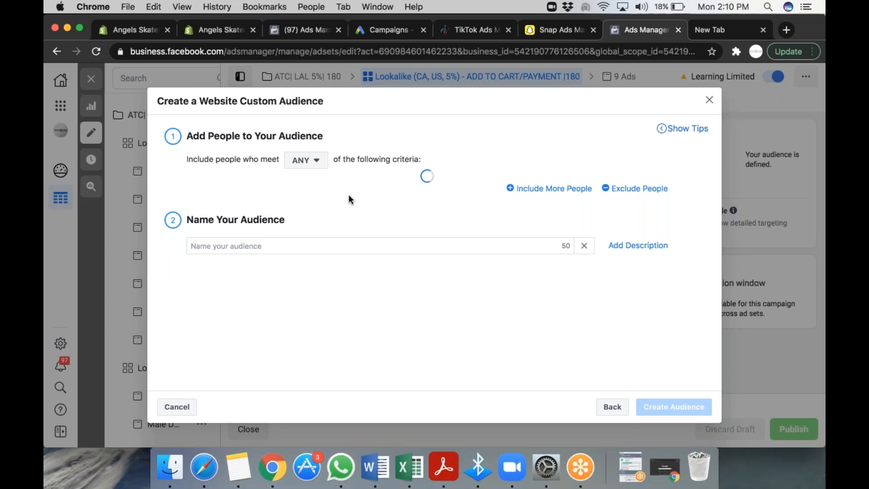
Base the website audience on the Angels Skates LLC Pixel and its ViewContent event in the past 60 days.
{"action": "left_click", "coordinate": [276, 185]}
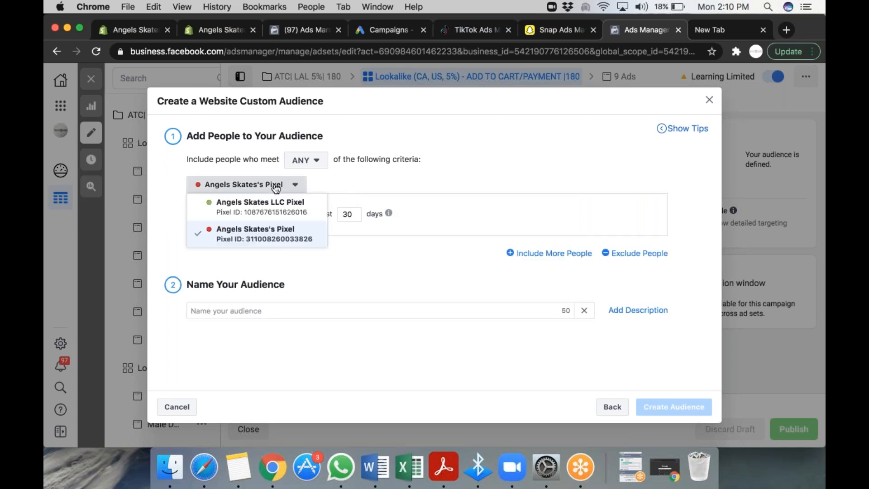
{"action": "left_click", "coordinate": [275, 204]}
{"action": "left_click", "coordinate": [265, 215]}
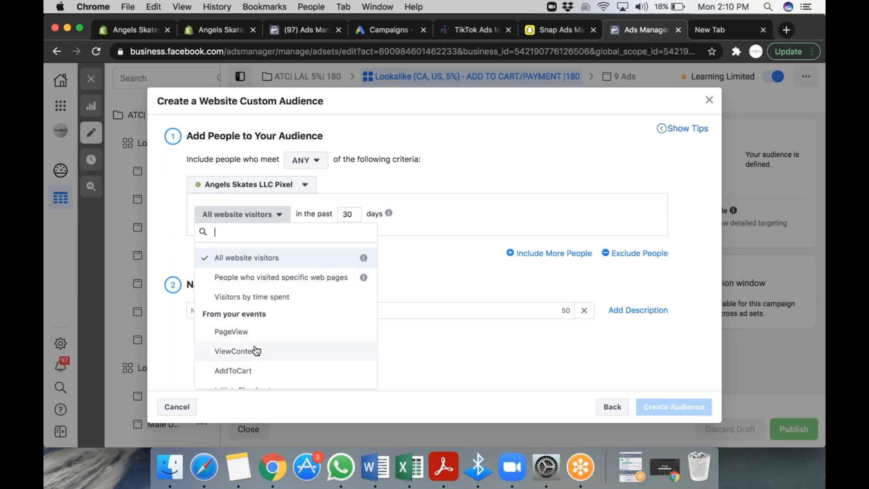
{"action": "left_click", "coordinate": [281, 351]}
{"action": "double_click", "coordinate": [330, 217]}
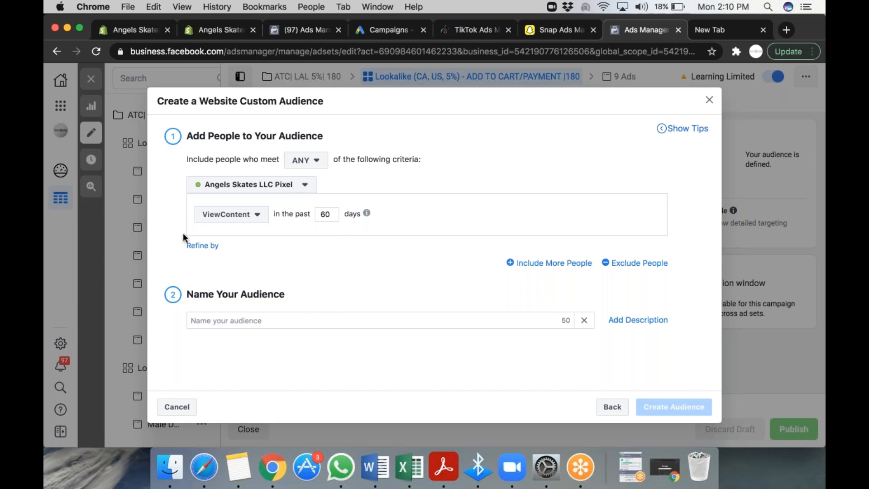
Refine the ViewContent criterion by URL/Parameter, using the content_ids parameter.
{"action": "left_click", "coordinate": [201, 247]}
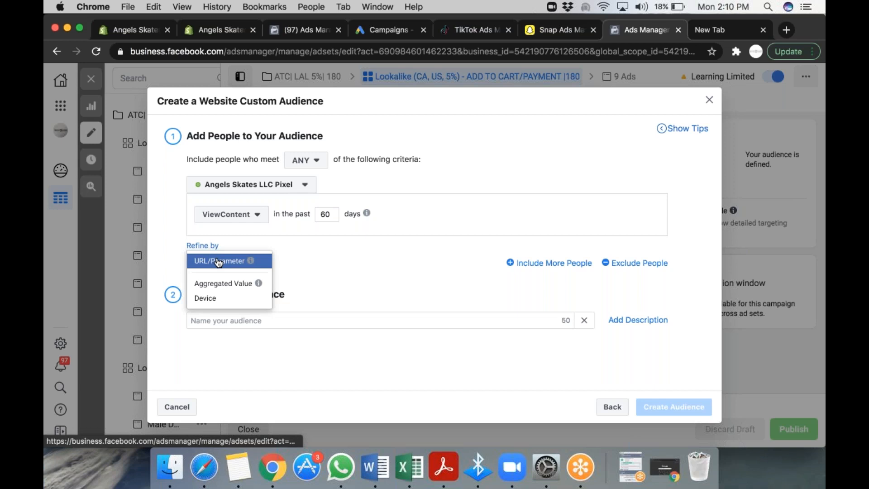
{"action": "left_click", "coordinate": [219, 261]}
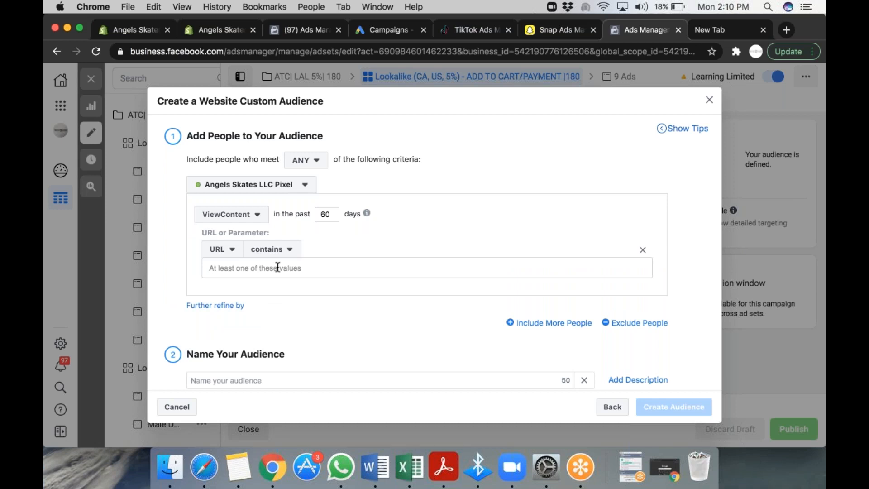
{"action": "left_click", "coordinate": [219, 250]}
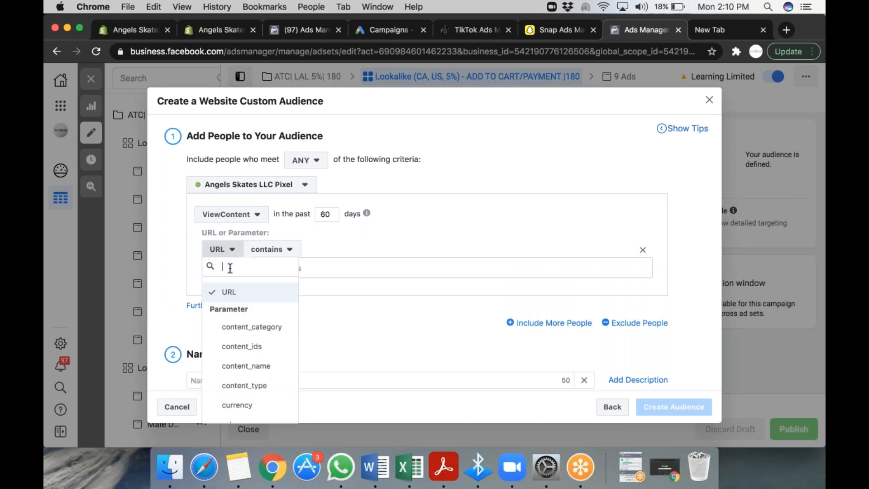
{"action": "scroll", "coordinate": [251, 315], "scroll_direction": "down", "scroll_amount": 1}
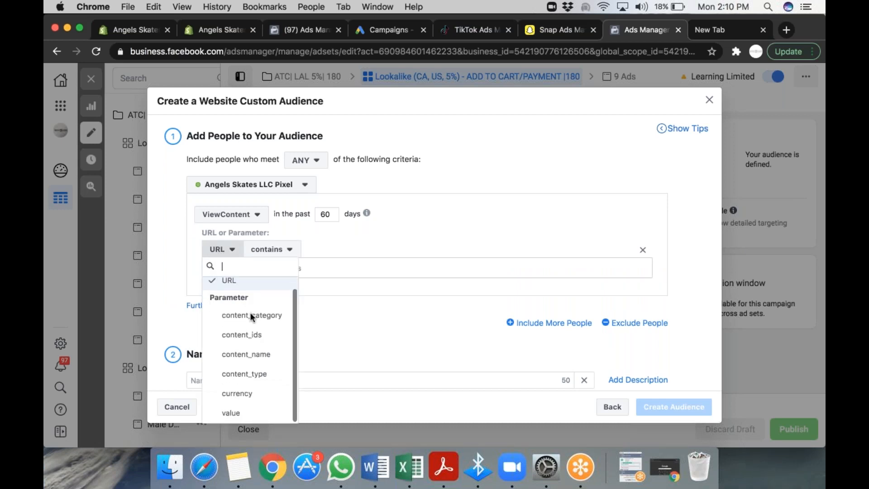
{"action": "left_click", "coordinate": [251, 336]}
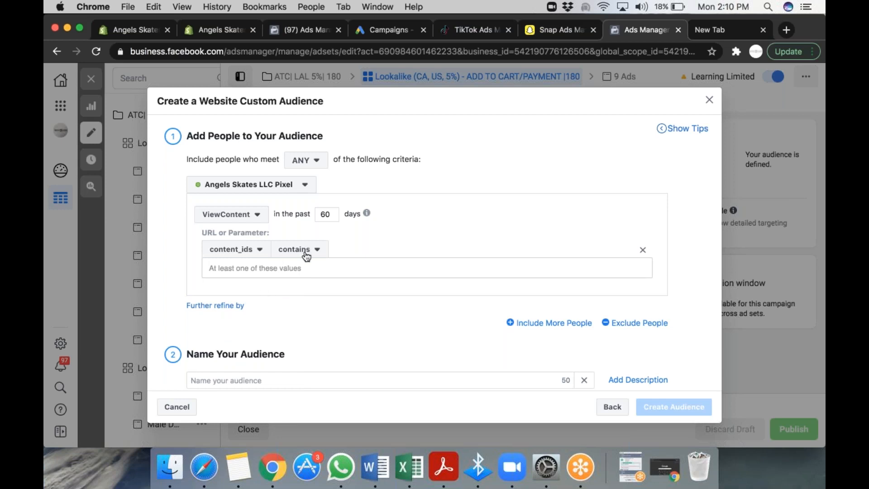
{"action": "left_click", "coordinate": [282, 270]}
Switch to the empty browser tab and open the angelskates.com store.
{"action": "key", "text": "super+9"}
{"action": "type", "text": "angw"}
{"action": "key", "text": "BackSpace"}
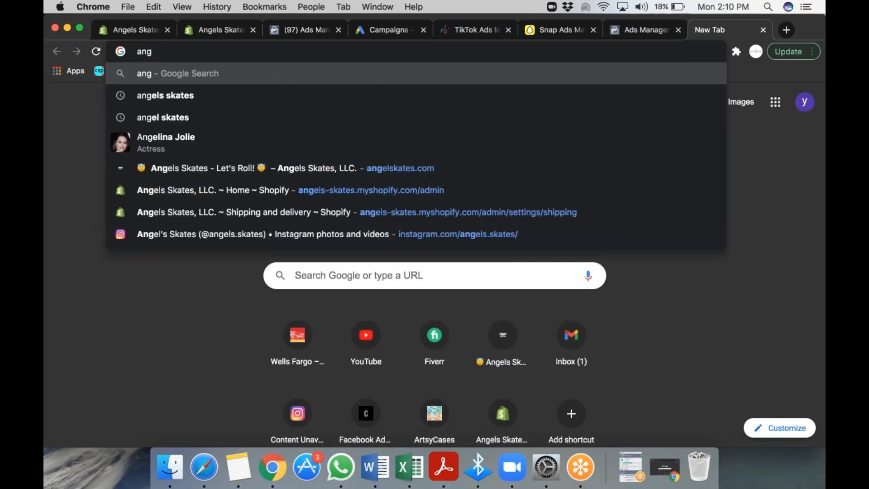
{"action": "key", "text": "Down"}
{"action": "key", "text": "Down"}
{"action": "key", "text": "Down"}
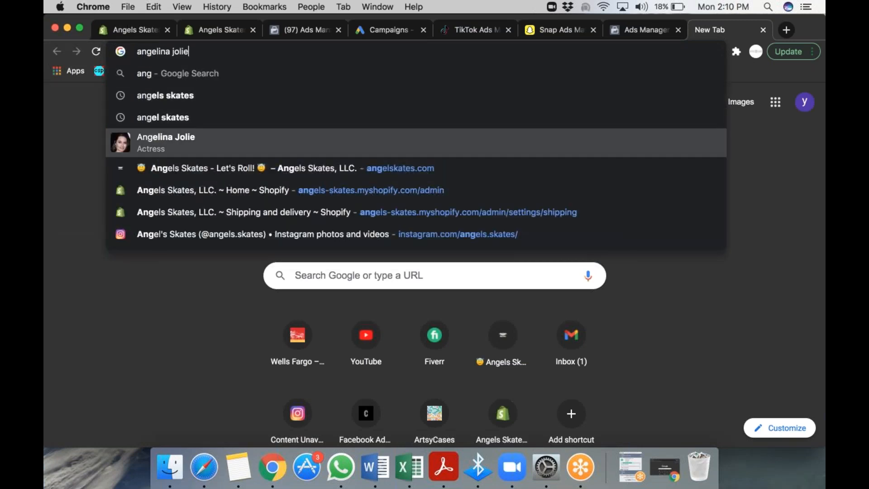
{"action": "key", "text": "Down"}
{"action": "key", "text": "Return"}
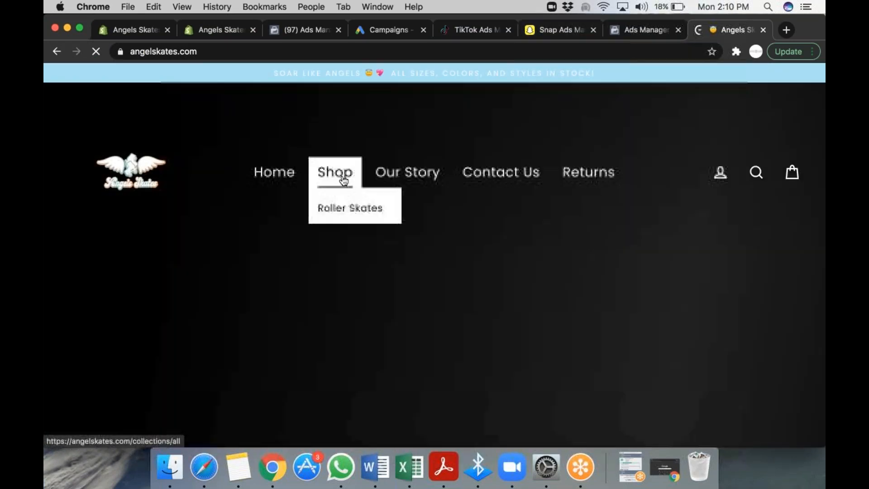
Browse the store's full product collection and open the Thunder Black Roller Skates product page.
{"action": "left_click", "coordinate": [341, 178]}
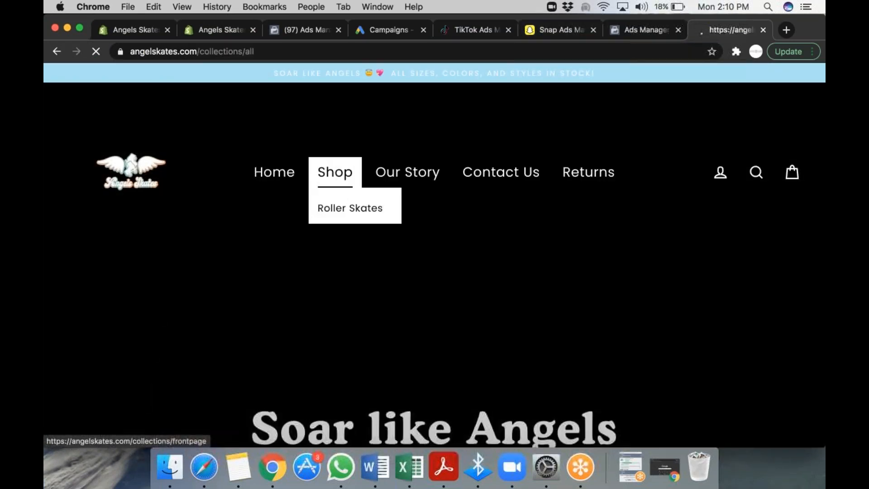
{"action": "scroll", "coordinate": [326, 362], "scroll_direction": "down", "scroll_amount": 5}
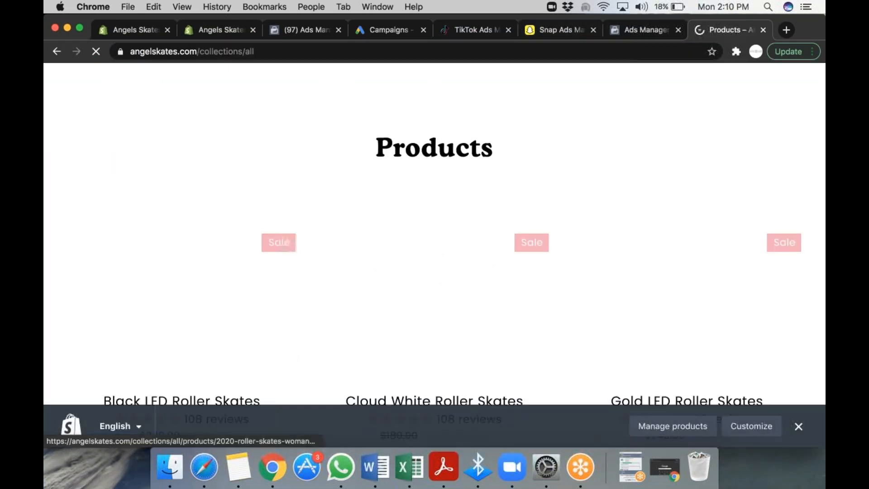
{"action": "scroll", "coordinate": [286, 242], "scroll_direction": "down", "scroll_amount": 10}
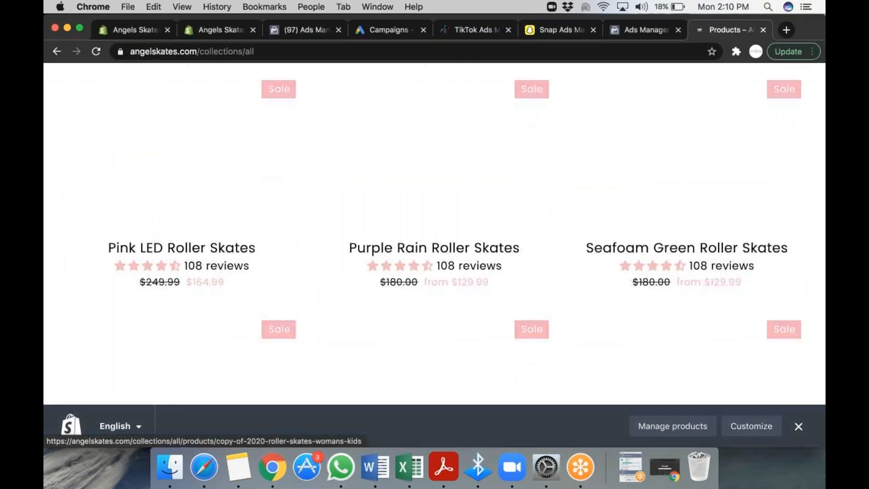
{"action": "scroll", "coordinate": [286, 242], "scroll_direction": "up", "scroll_amount": 2}
{"action": "scroll", "coordinate": [229, 363], "scroll_direction": "down", "scroll_amount": 8}
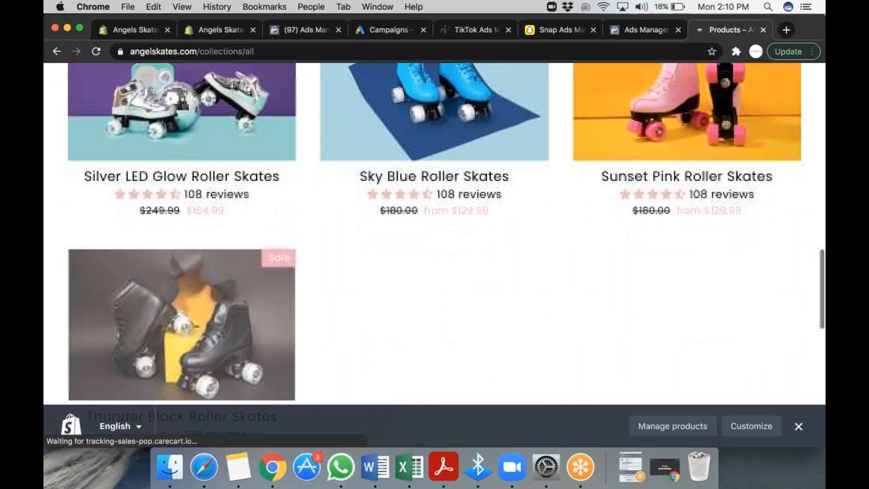
{"action": "left_click", "coordinate": [229, 363]}
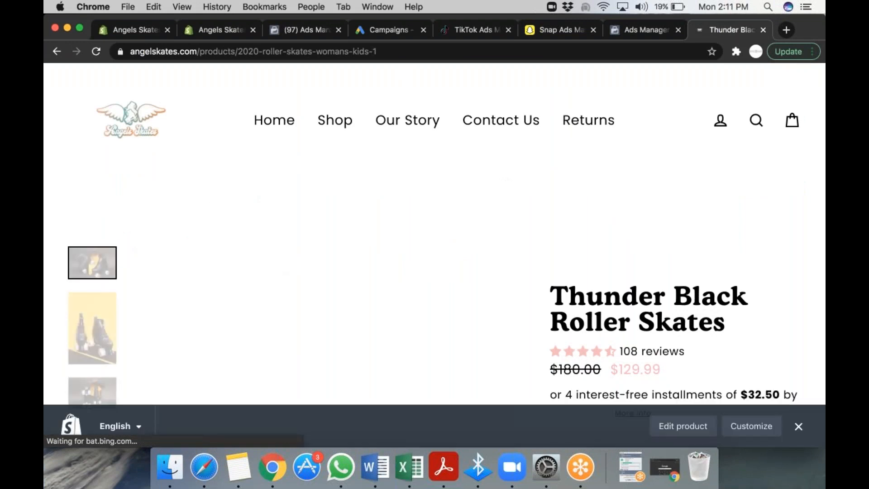
{"action": "scroll", "coordinate": [431, 177], "scroll_direction": "down", "scroll_amount": 4}
{"action": "scroll", "coordinate": [431, 177], "scroll_direction": "down", "scroll_amount": 5}
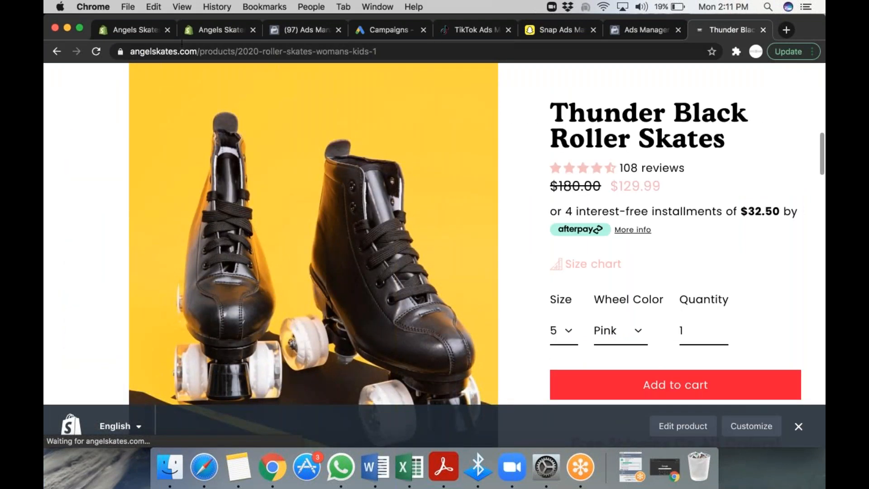
Try the Thunder Black Roller Skates page URL as the content_ids value in the custom audience, and remove it again.
{"action": "left_click", "coordinate": [633, 29]}
{"action": "key", "text": "super+v"}
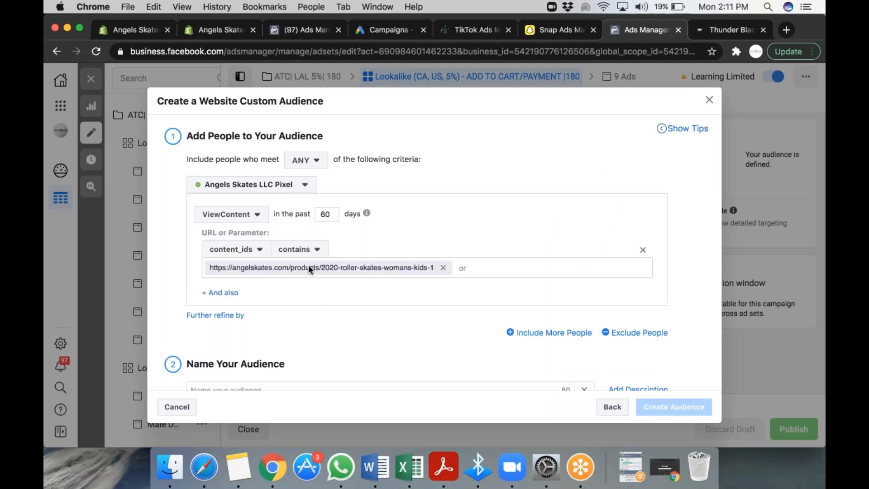
{"action": "left_click", "coordinate": [443, 268]}
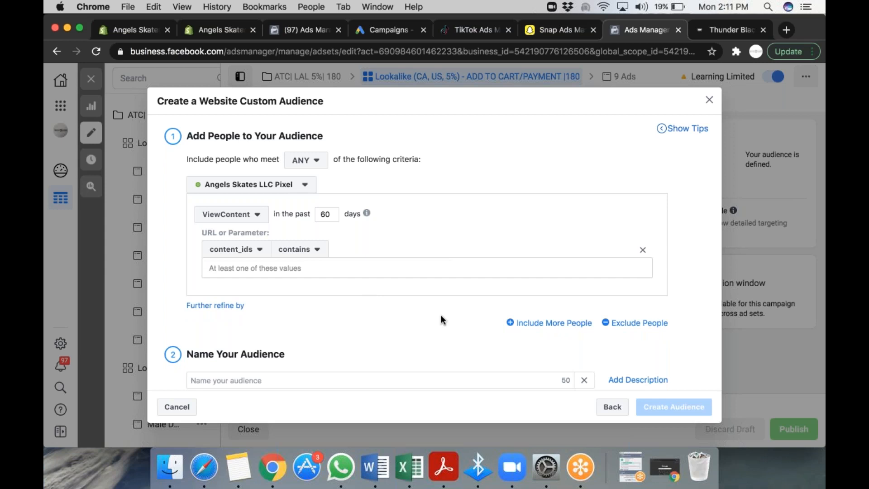
Go back to the Thunder Black Roller Skates product page and check which browser extensions are available there.
{"action": "scroll", "coordinate": [441, 315], "scroll_direction": "down", "scroll_amount": 2}
{"action": "scroll", "coordinate": [441, 314], "scroll_direction": "up", "scroll_amount": 2}
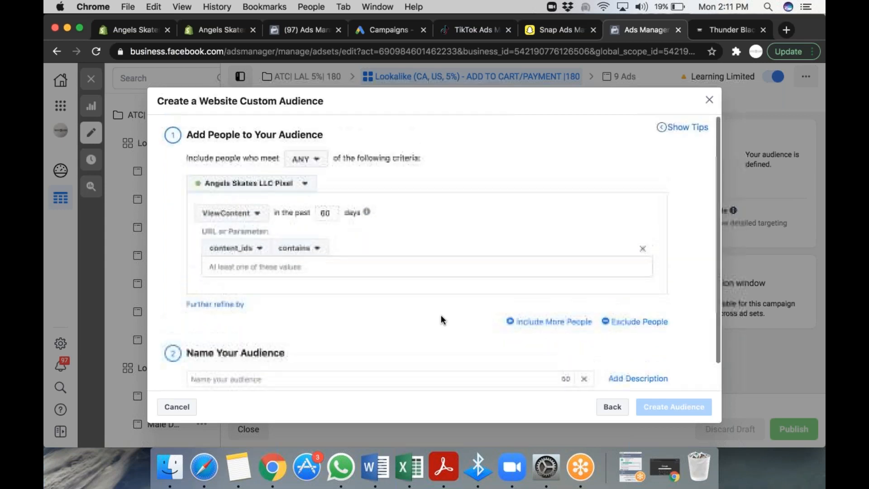
{"action": "left_click", "coordinate": [720, 30]}
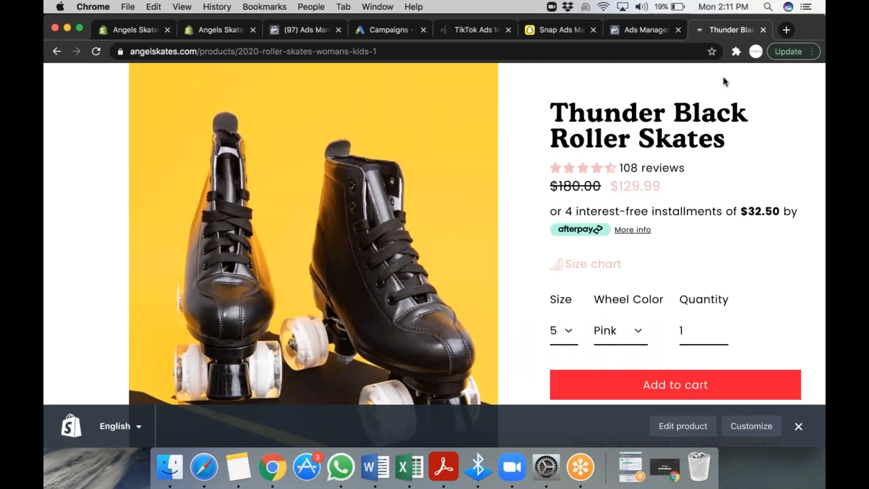
{"action": "left_click", "coordinate": [736, 51]}
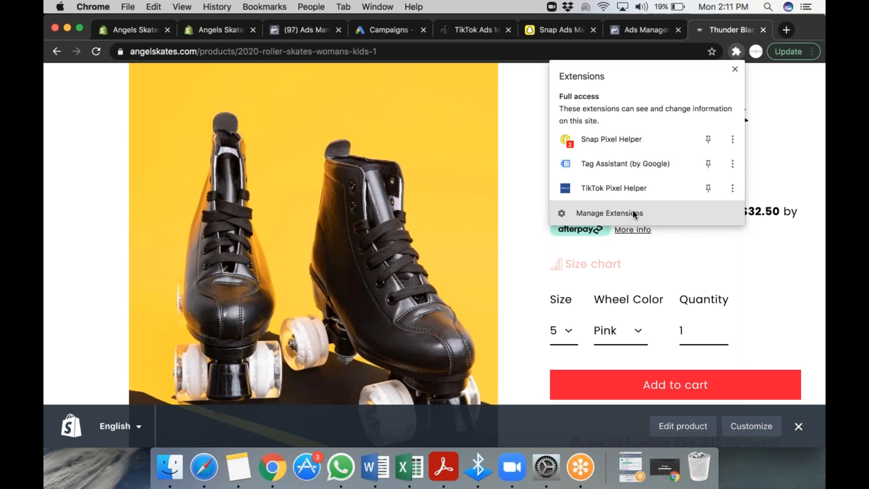
{"action": "left_click", "coordinate": [786, 30]}
{"action": "type", "text": "fa"}
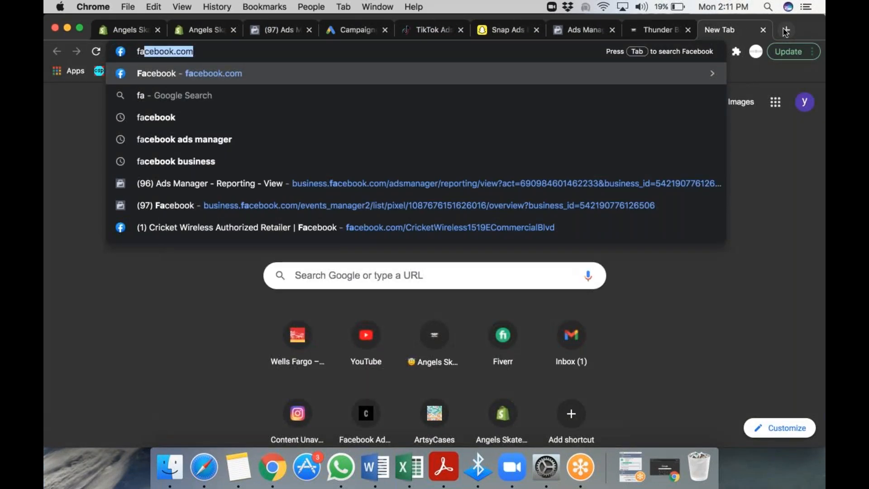
{"action": "key", "text": "BackSpace"}
{"action": "key", "text": "BackSpace"}
{"action": "key", "text": "BackSpace"}
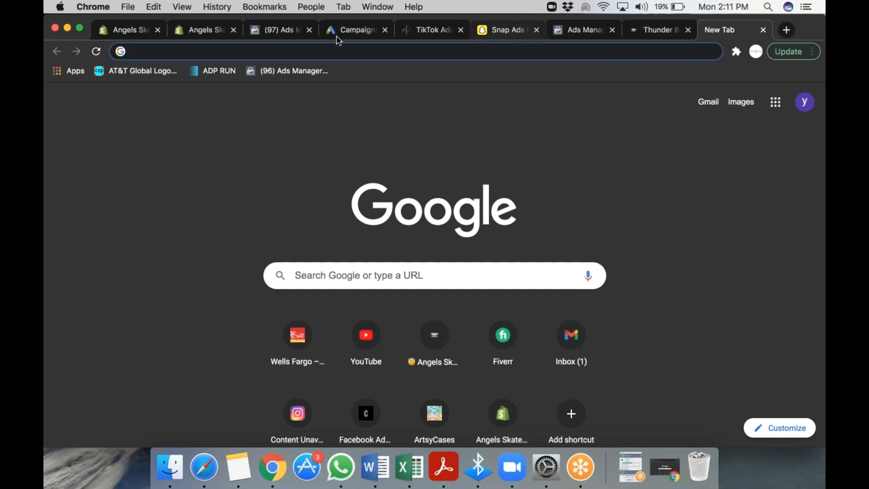
Look at the Ads Manager pivot table report and return to the unfinished website custom audience.
{"action": "left_click", "coordinate": [290, 38]}
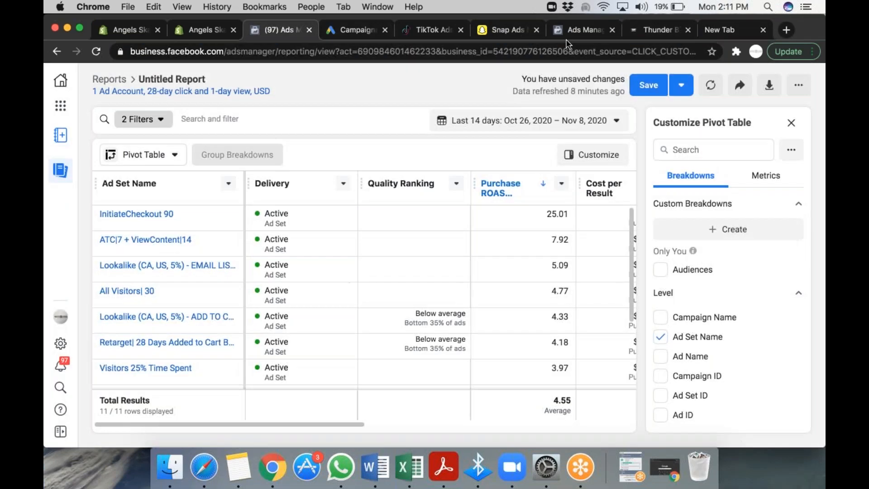
{"action": "left_click", "coordinate": [592, 33]}
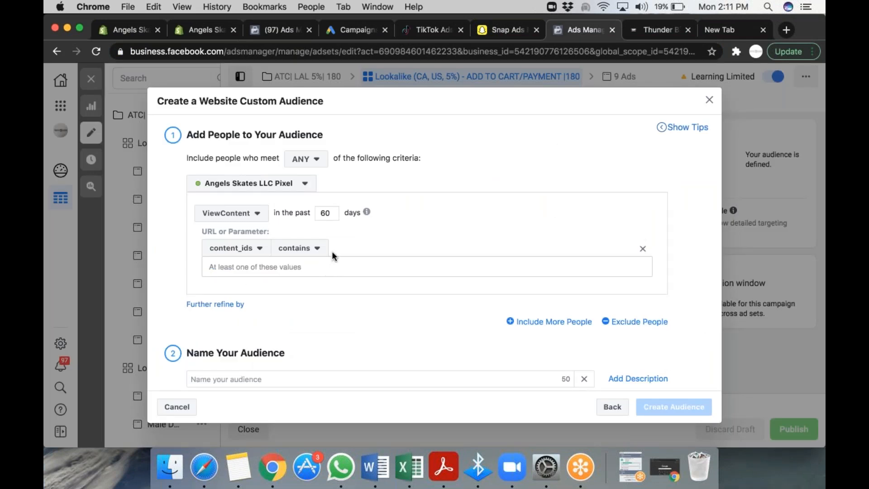
{"action": "scroll", "coordinate": [362, 346], "scroll_direction": "down", "scroll_amount": 1}
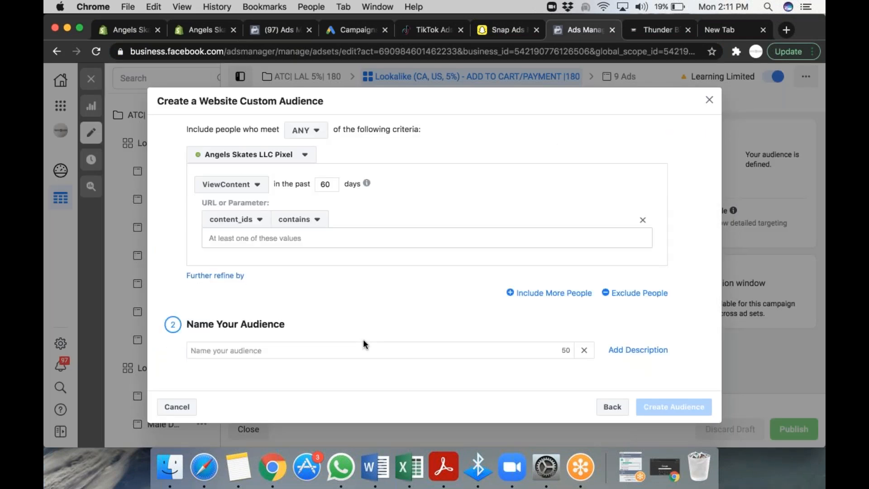